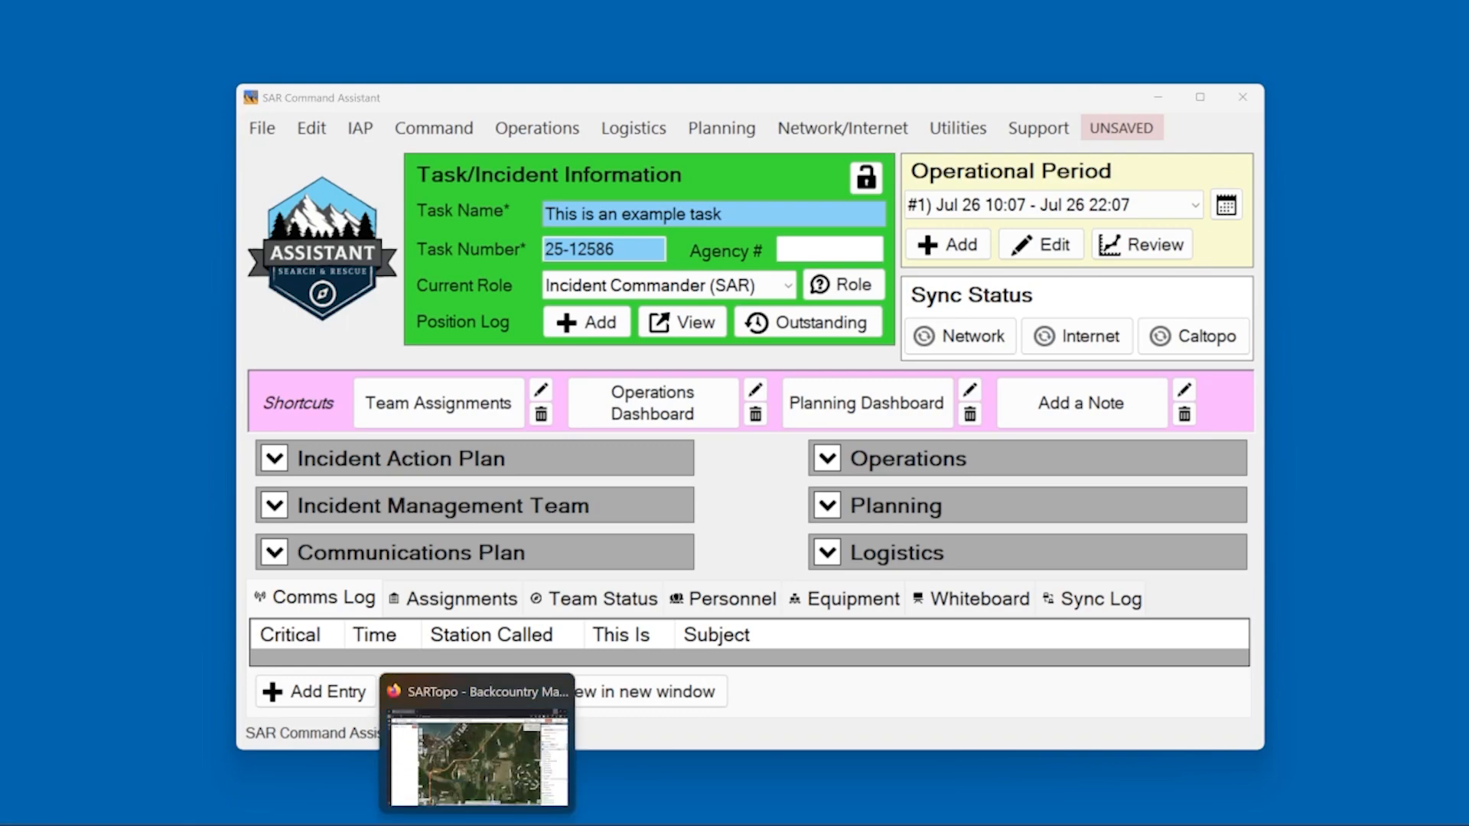
Open the SARTopo account details and highlight the Campbell River Search and Rescue team name
{"action": "left_click", "coordinate": [482, 746]}
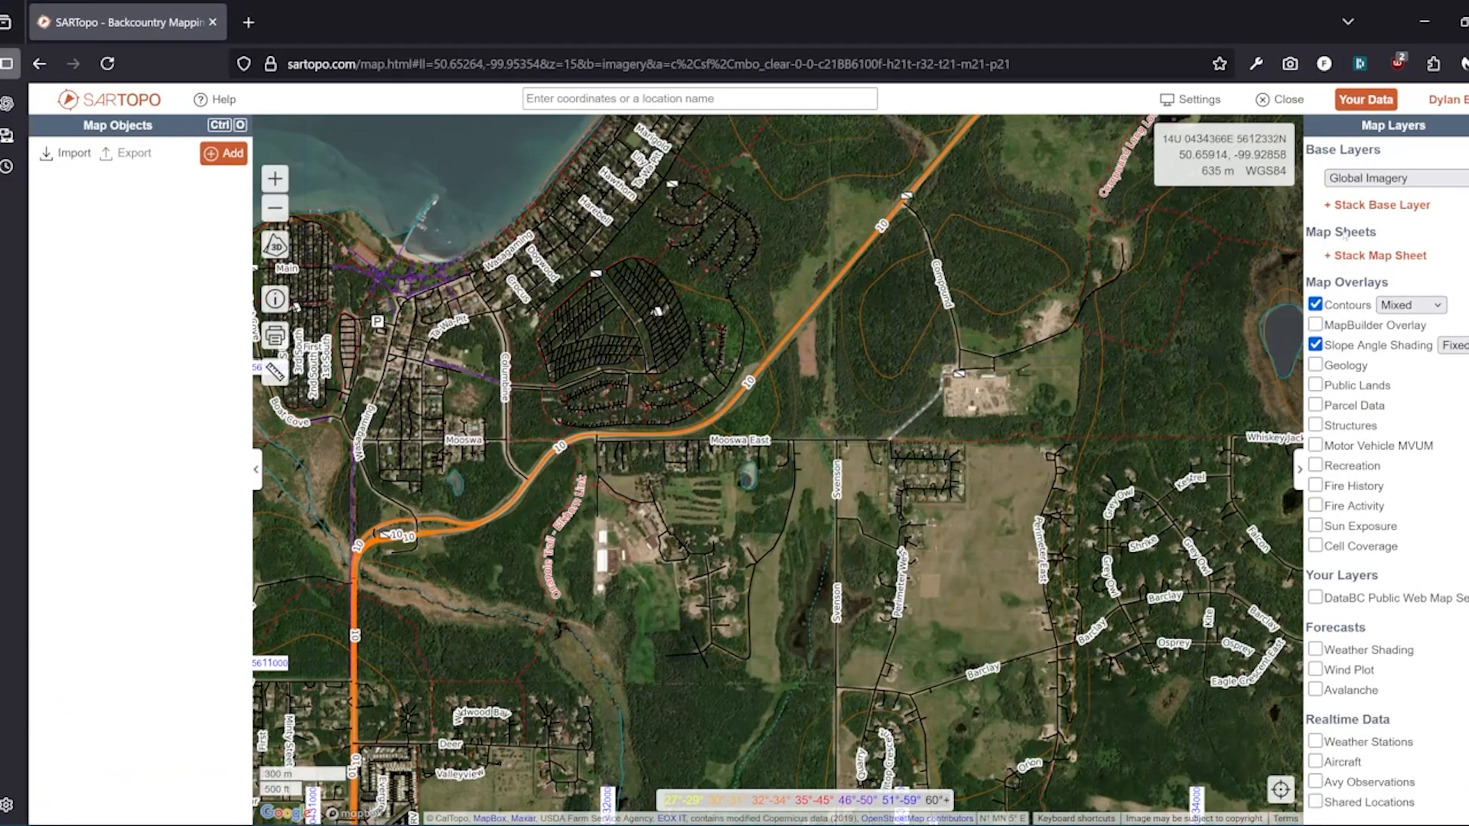
{"action": "left_click", "coordinate": [1446, 99]}
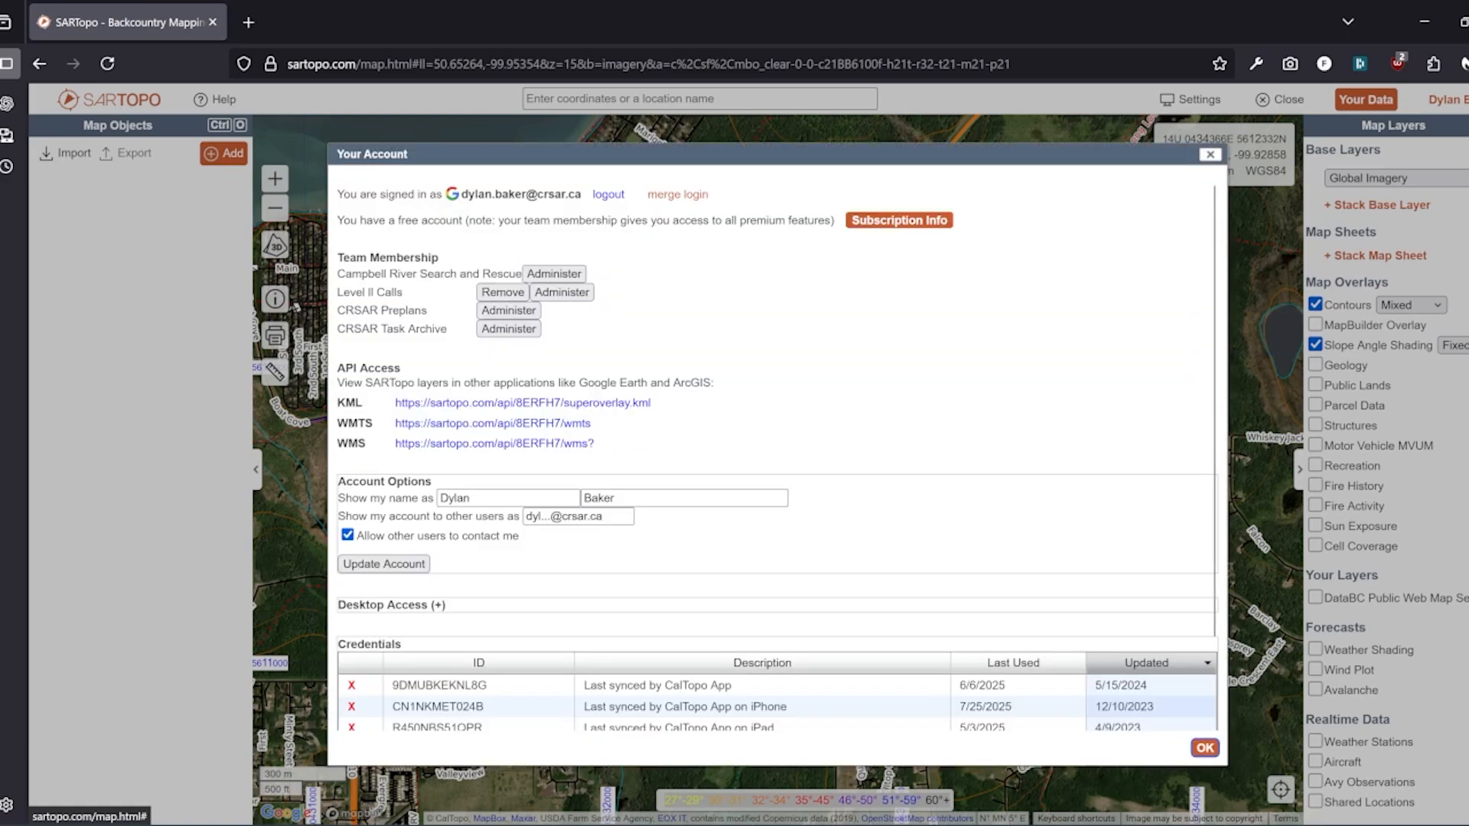
{"action": "left_click_drag", "start_coordinate": [339, 274], "coordinate": [522, 275]}
Open Campbell River Search and Rescue's admin Details tab to view its Service Accounts section
{"action": "left_click", "coordinate": [525, 286]}
{"action": "left_click", "coordinate": [566, 273]}
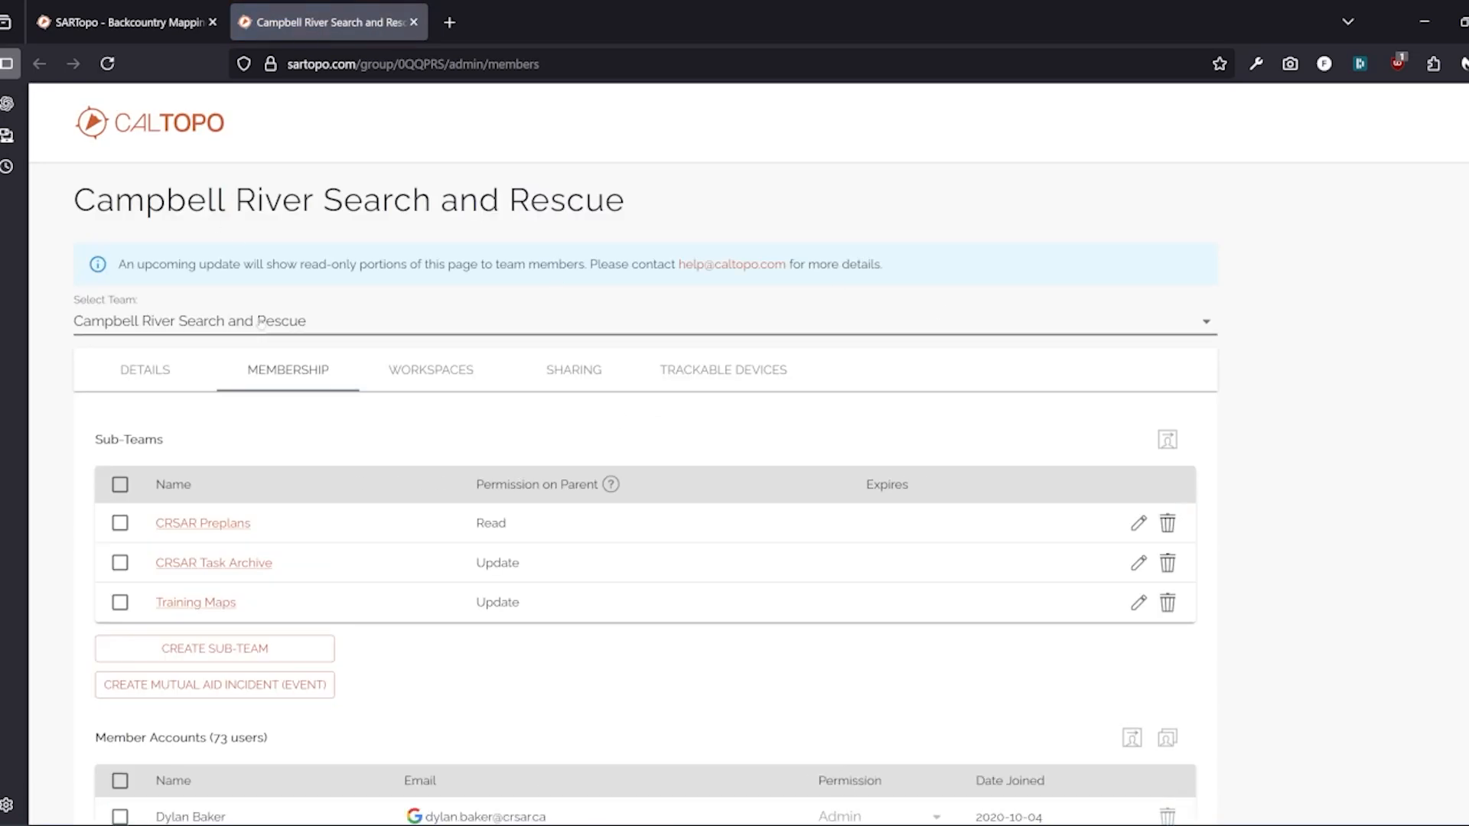
{"action": "left_click", "coordinate": [135, 387]}
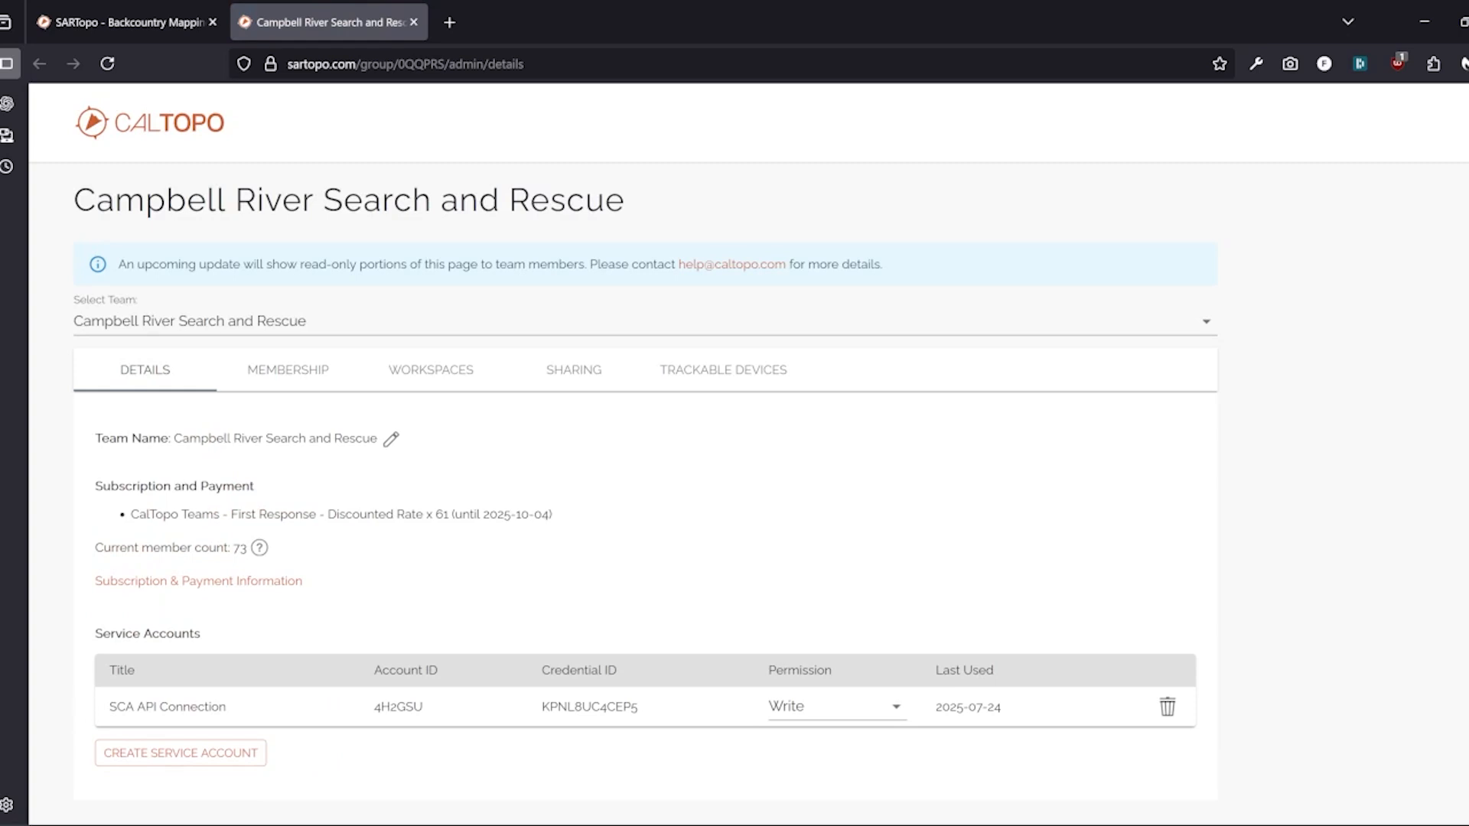
{"action": "left_click_drag", "start_coordinate": [94, 639], "coordinate": [232, 644]}
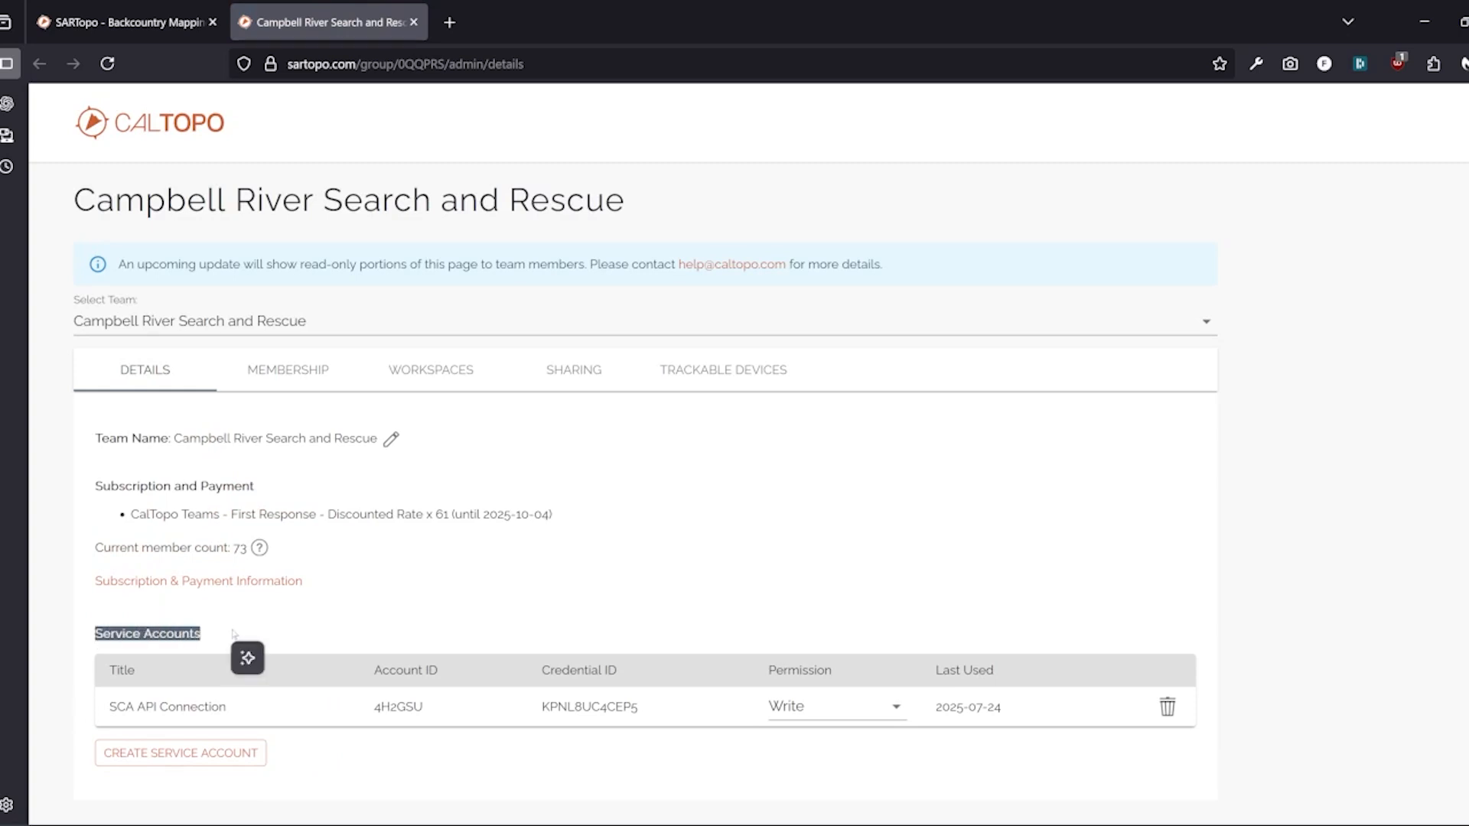
{"action": "left_click", "coordinate": [229, 639]}
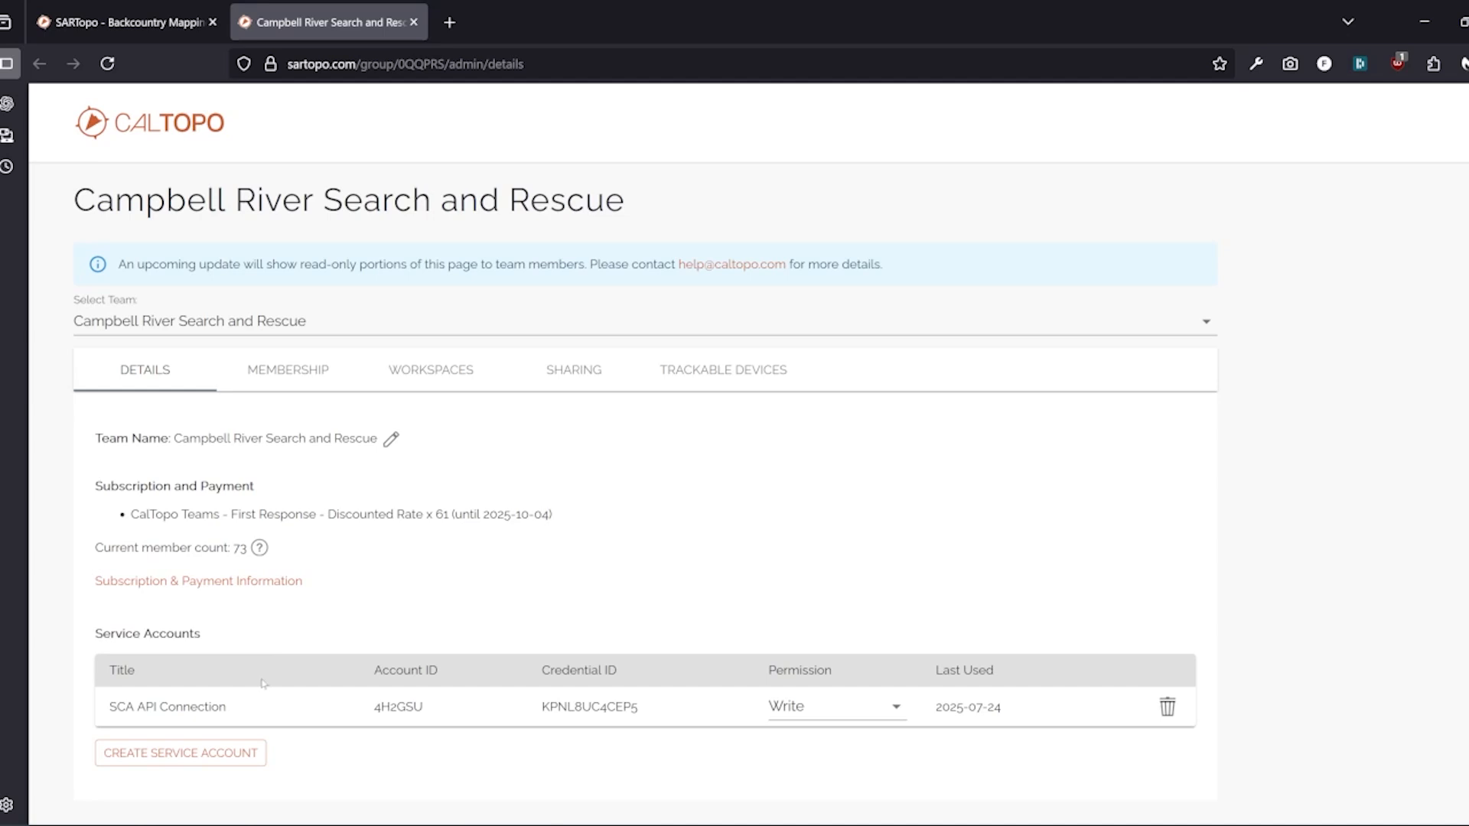
Create a Write-permission service account titled 'This is a demo i will delete'
{"action": "left_click", "coordinate": [158, 763]}
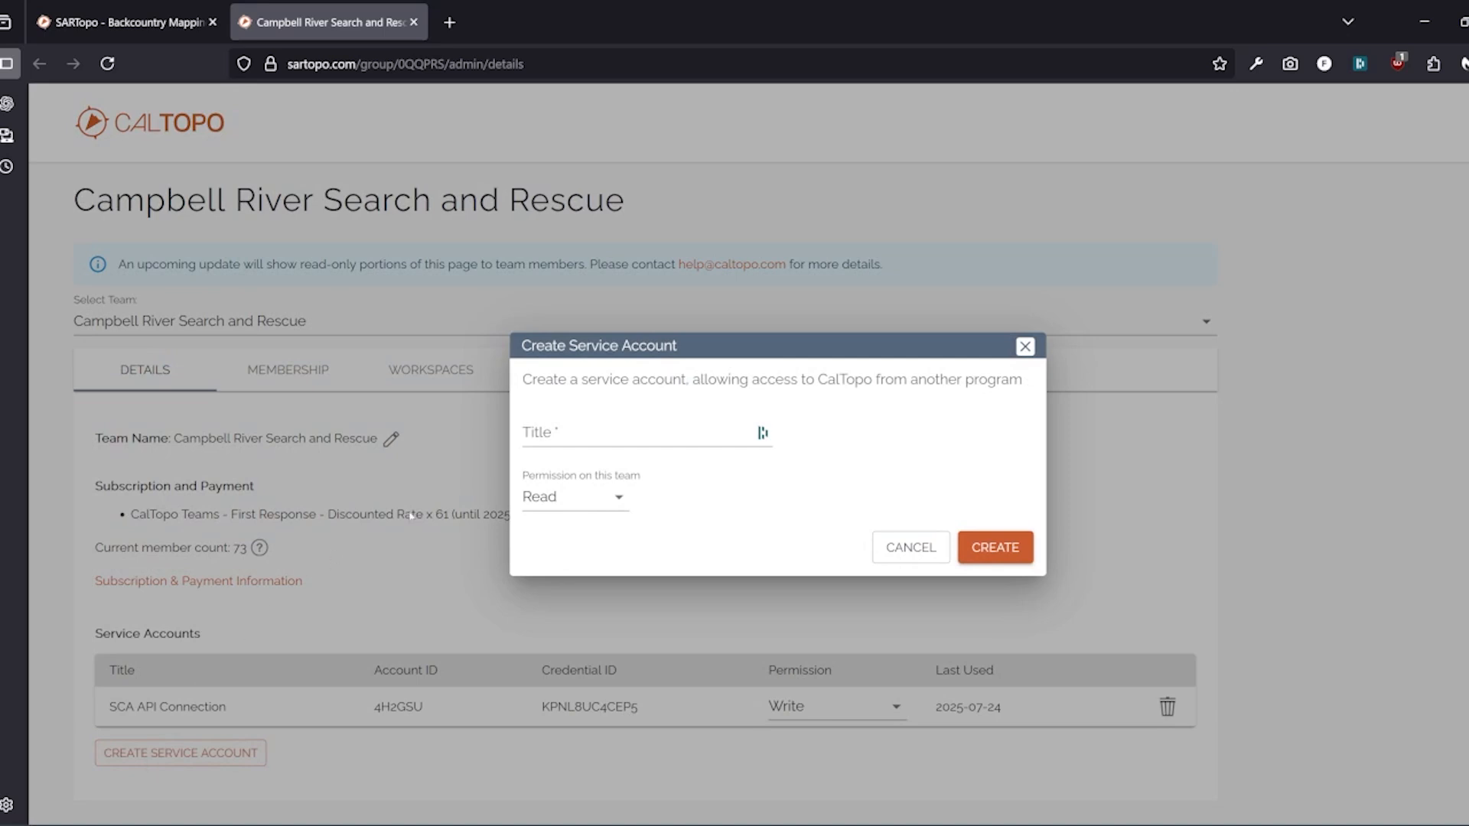
{"action": "left_click", "coordinate": [601, 434]}
{"action": "type", "text": "Th"}
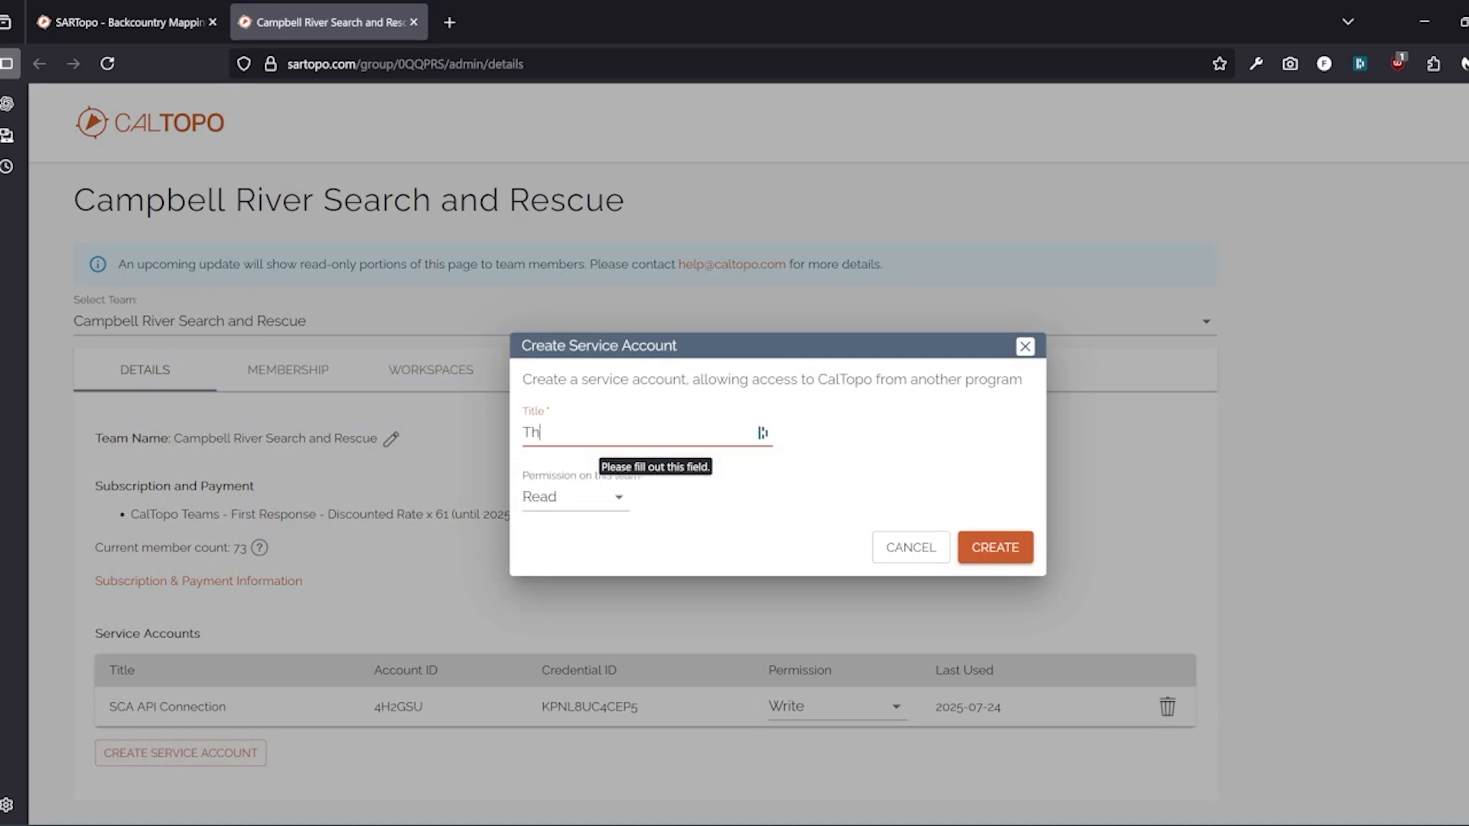
{"action": "type", "text": "is is a demo i will delete"}
{"action": "left_click", "coordinate": [575, 497]}
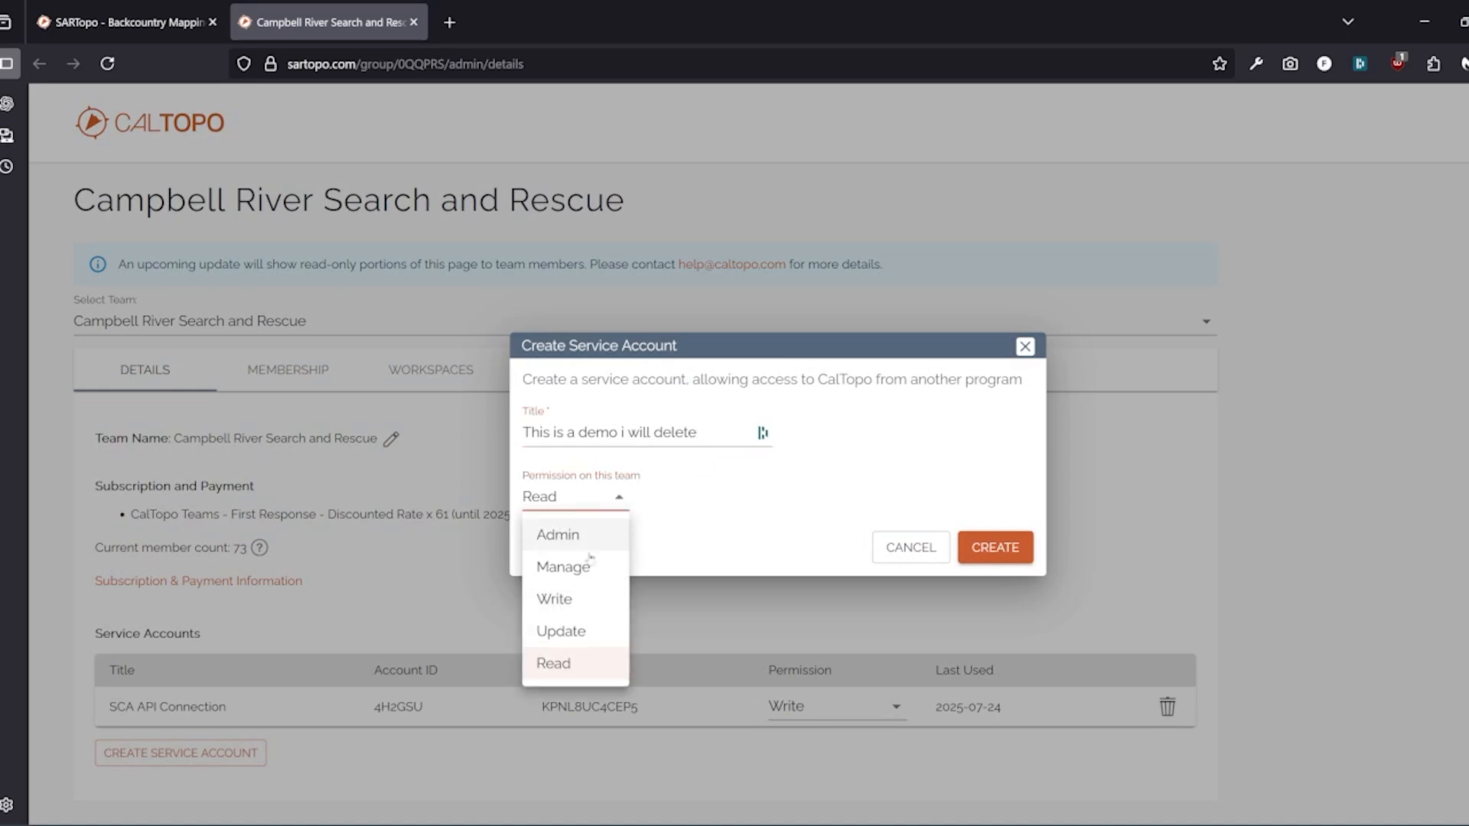
{"action": "left_click", "coordinate": [581, 602]}
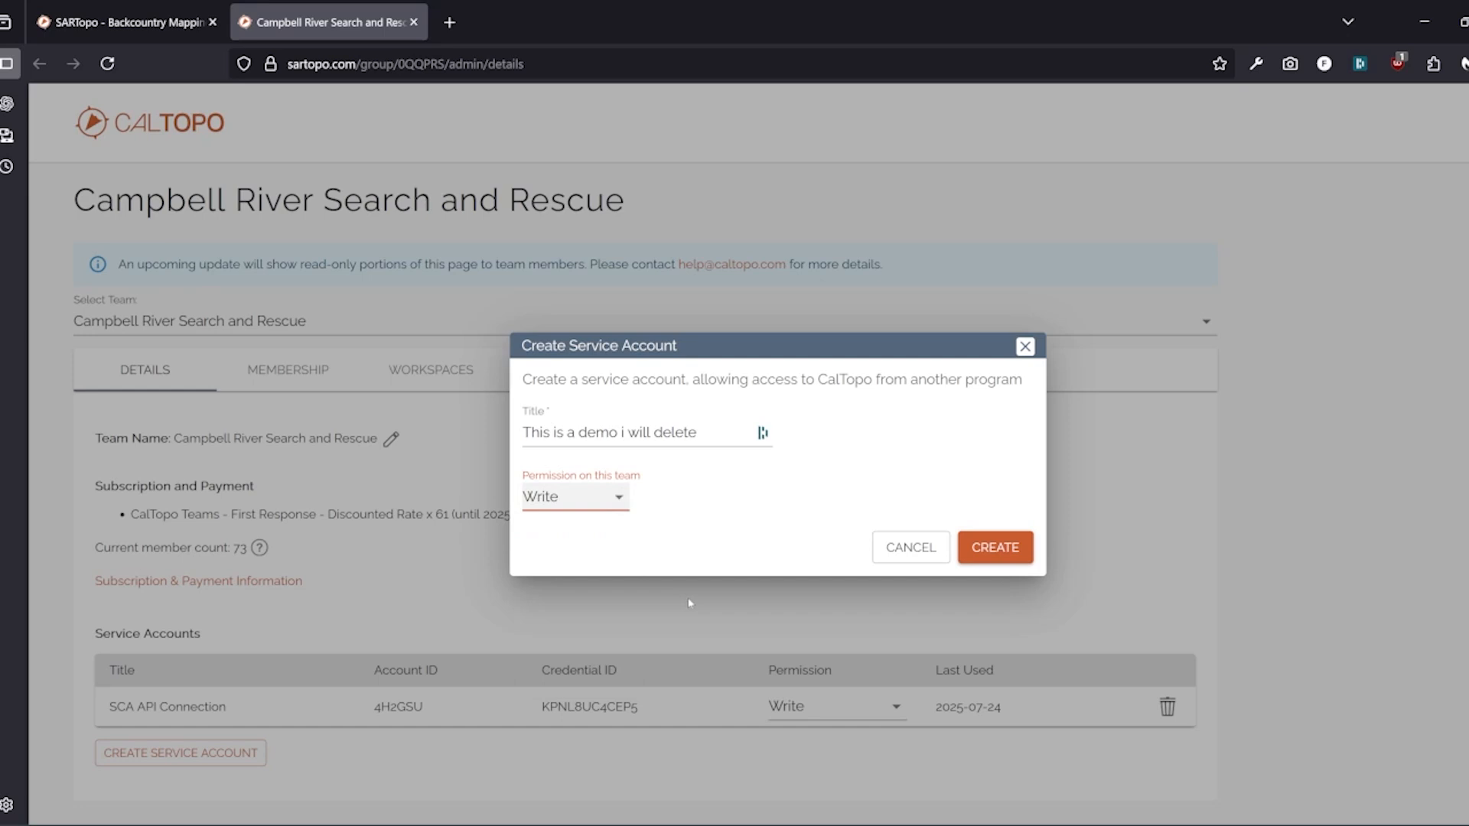
{"action": "left_click", "coordinate": [1011, 550]}
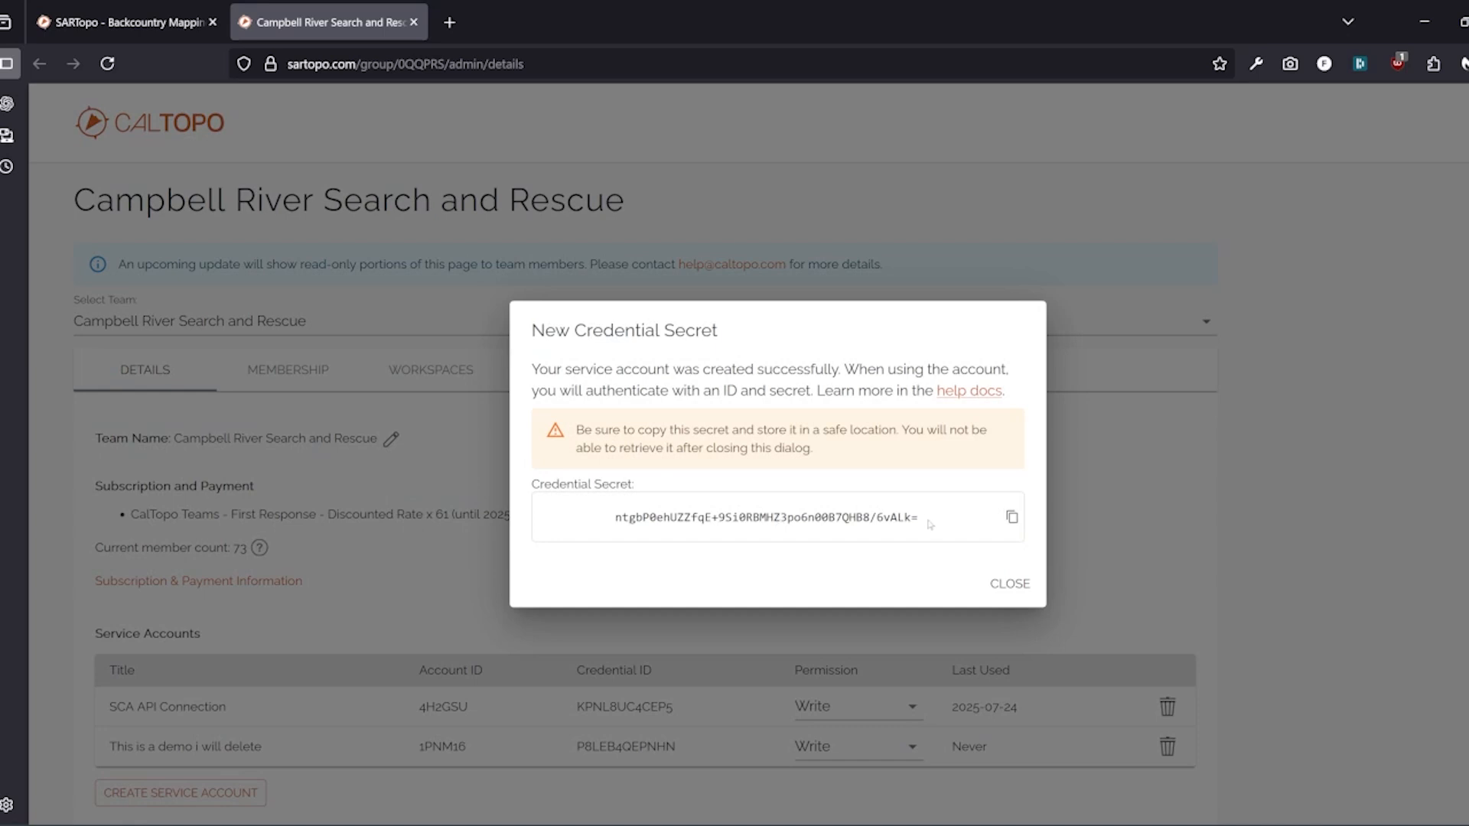
Copy the new service account's secret, then locate its credential ID in the list
{"action": "left_click", "coordinate": [1011, 518]}
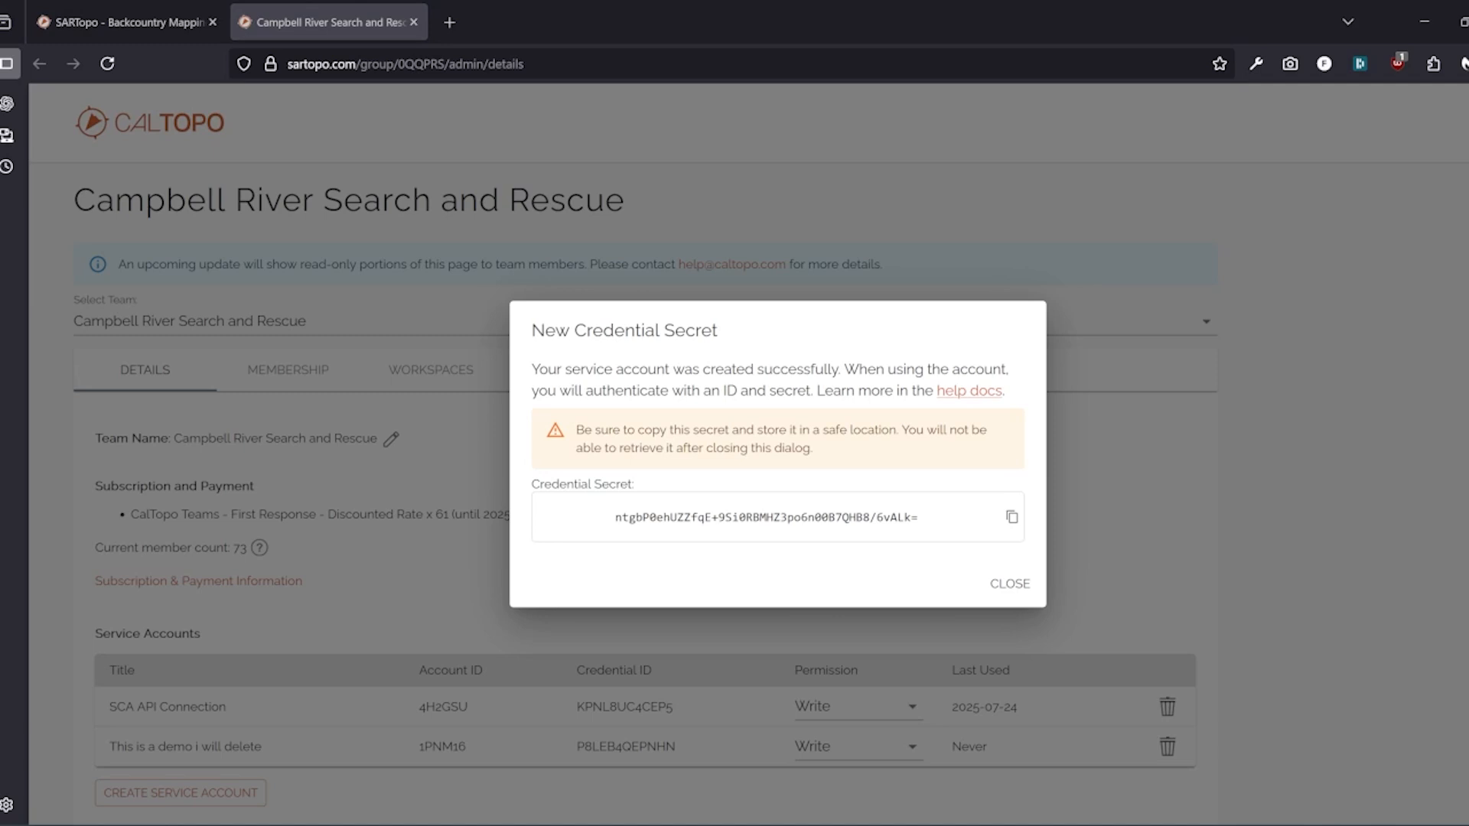
{"action": "left_click", "coordinate": [999, 588]}
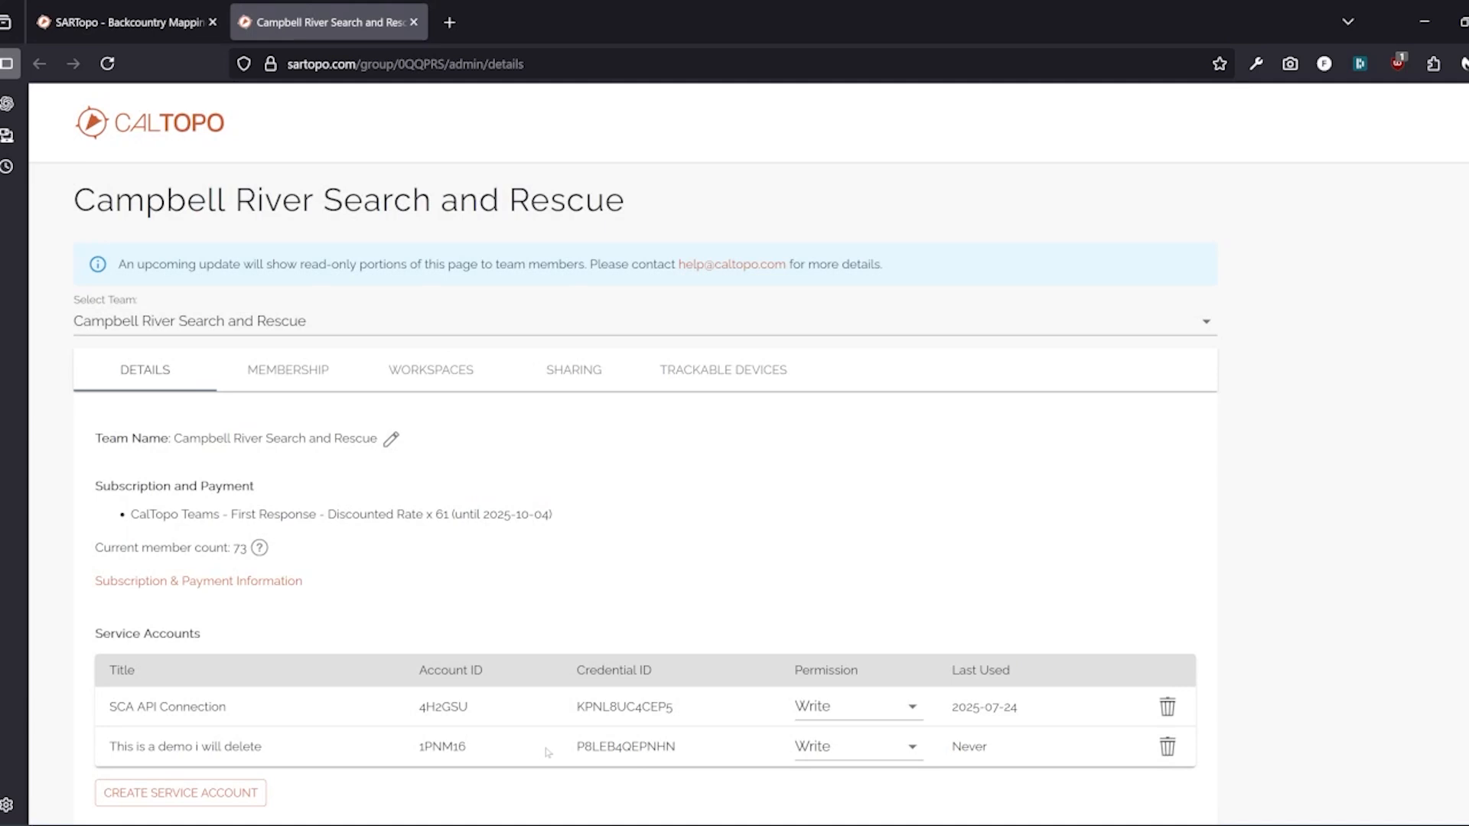
{"action": "left_click_drag", "start_coordinate": [575, 747], "coordinate": [688, 748]}
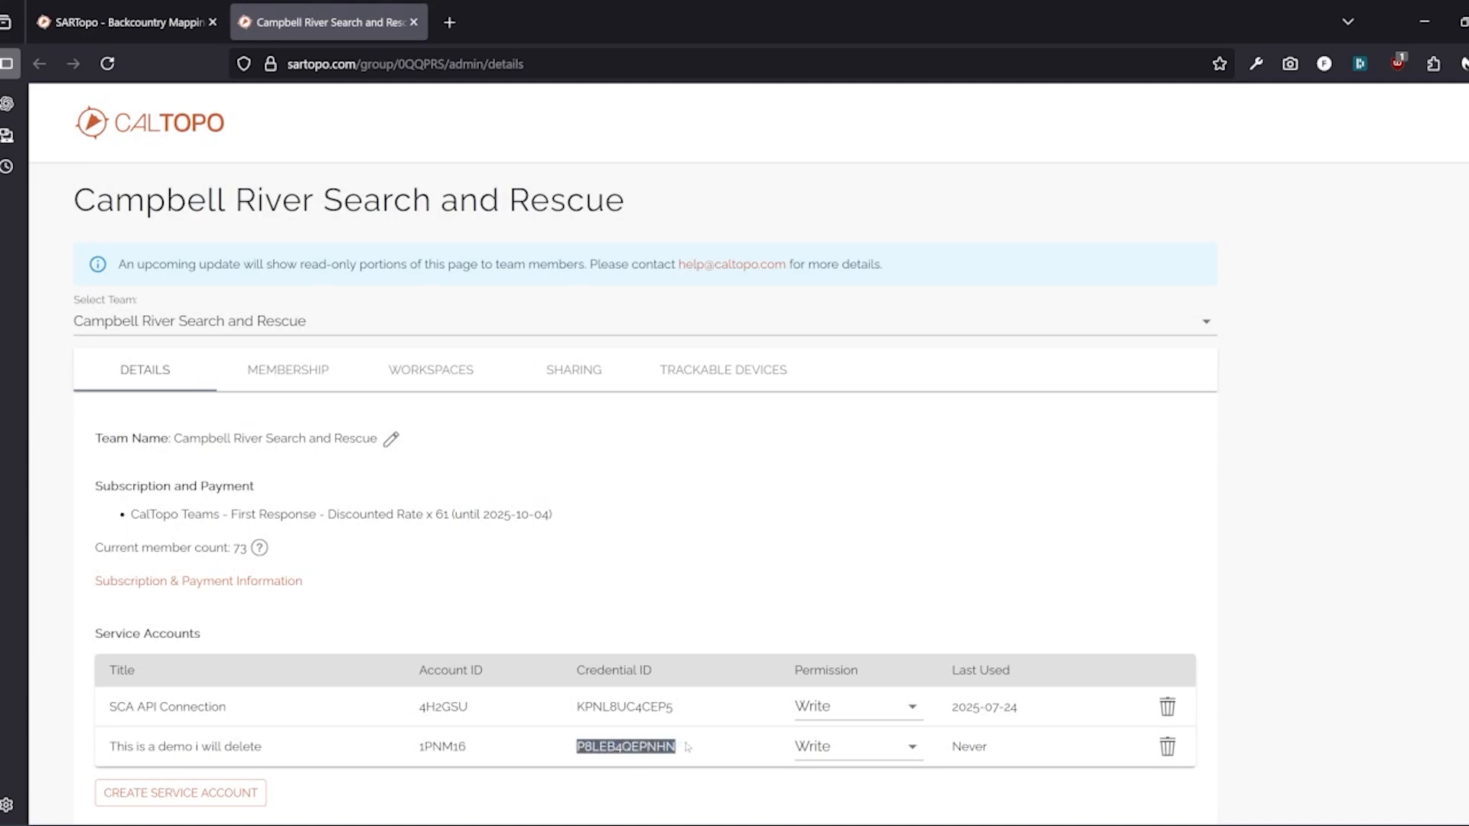
{"action": "left_click", "coordinate": [688, 747]}
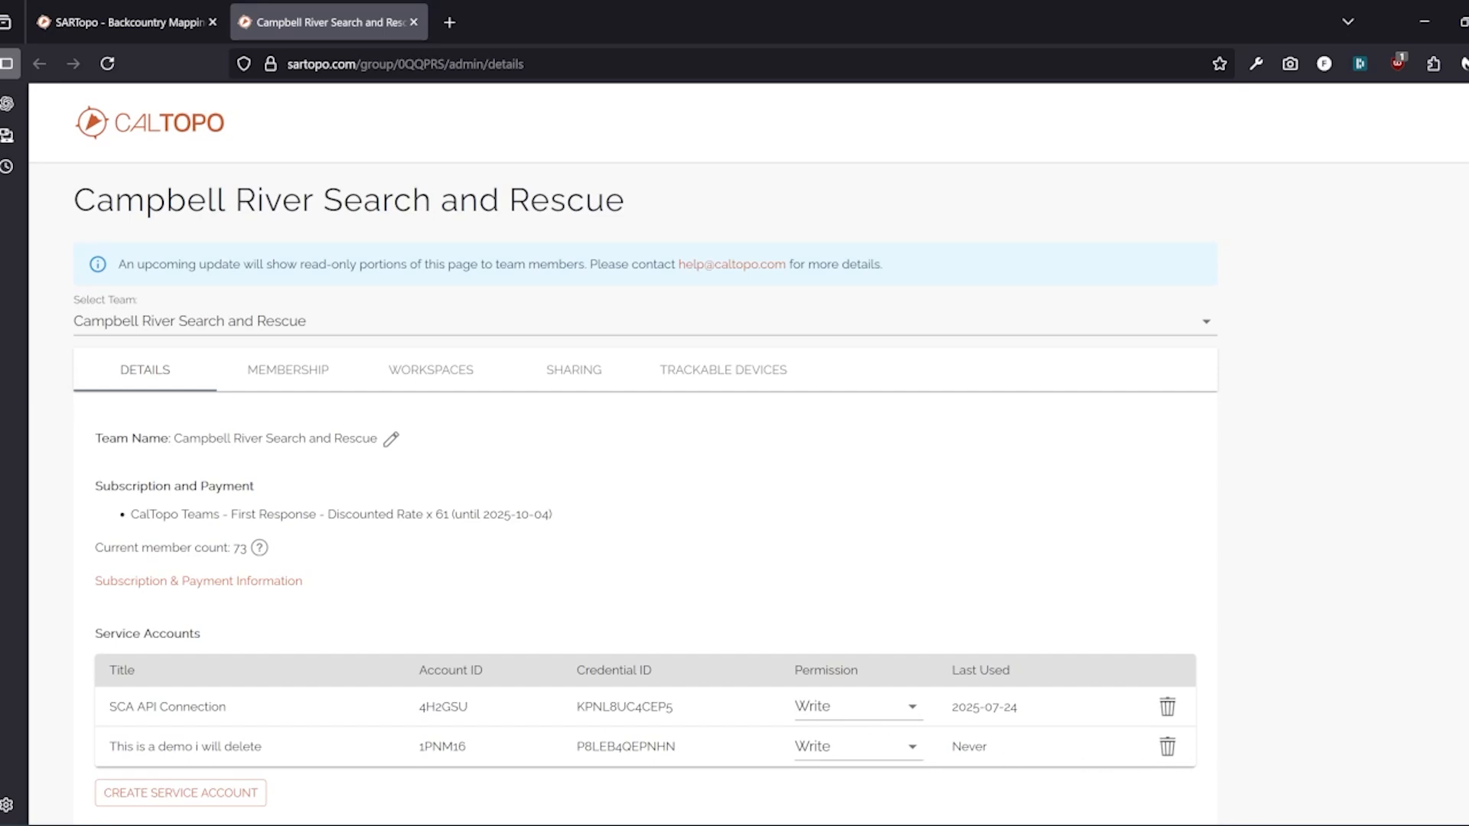
{"action": "left_click", "coordinate": [1233, 824]}
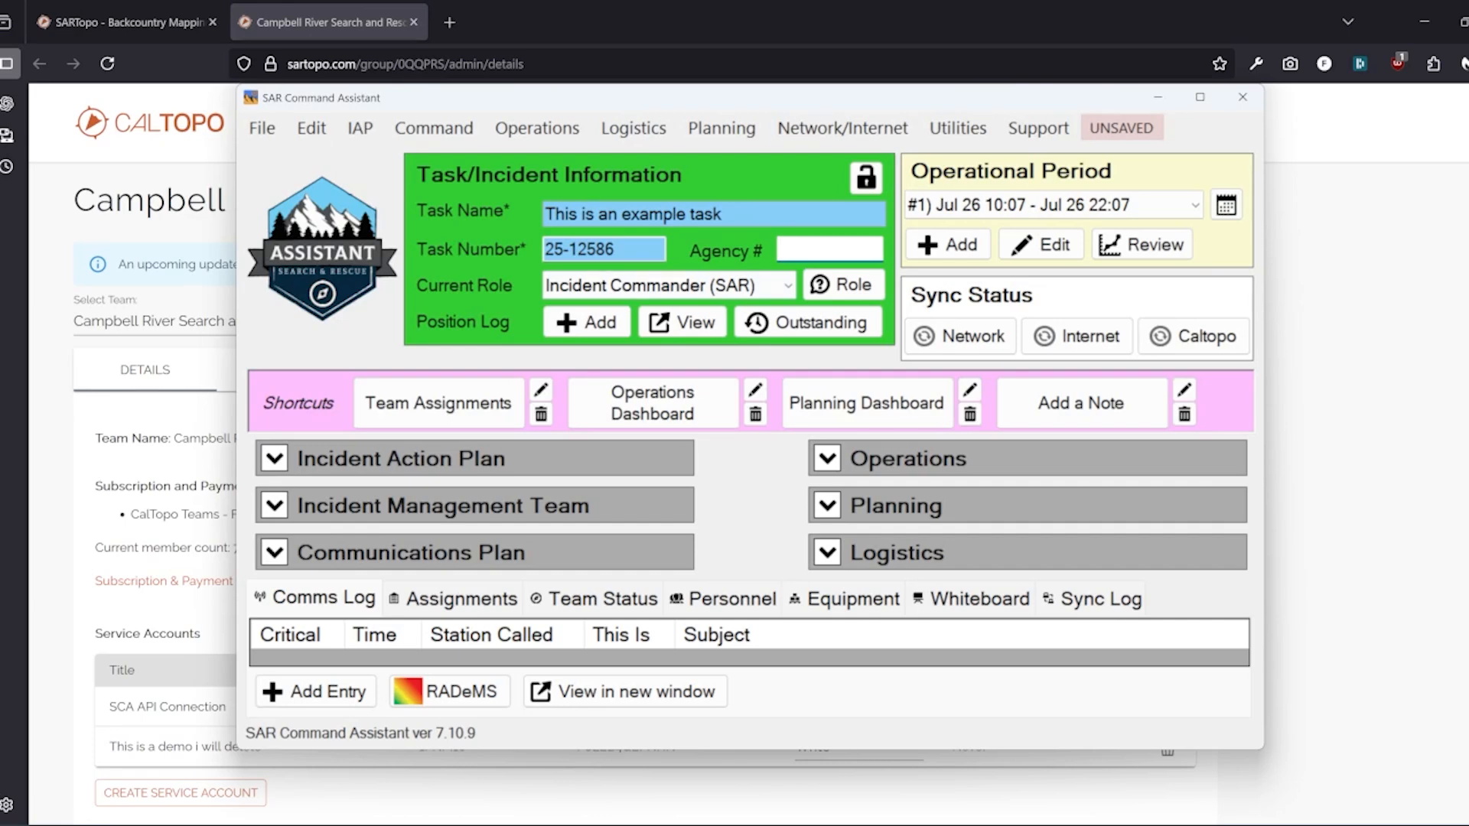
Open the Caltopo/Sartopo options in SAR Command Assistant and select the new credential ID in CalTopo
{"action": "left_click", "coordinate": [311, 129]}
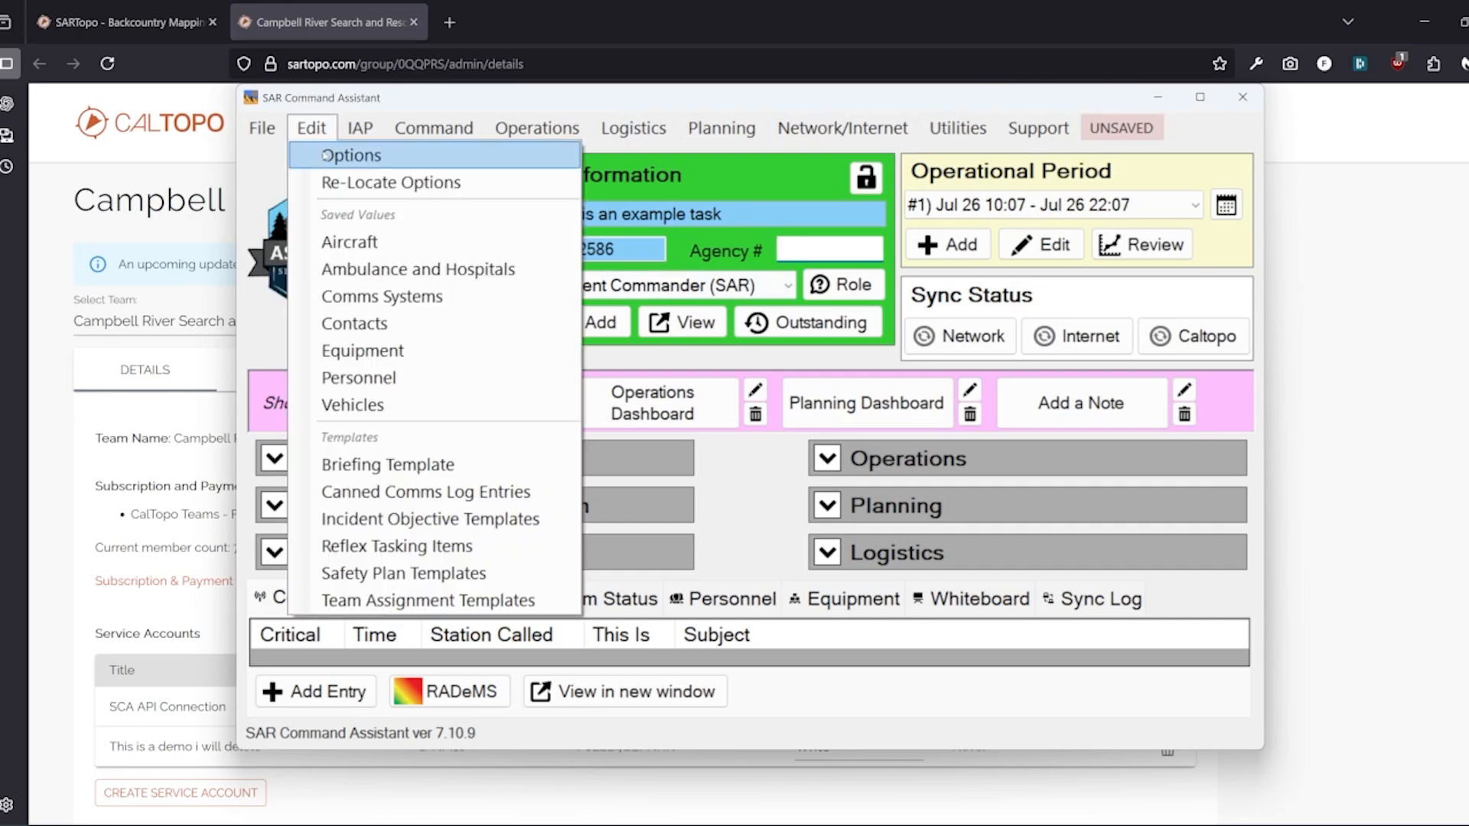
{"action": "left_click", "coordinate": [326, 155]}
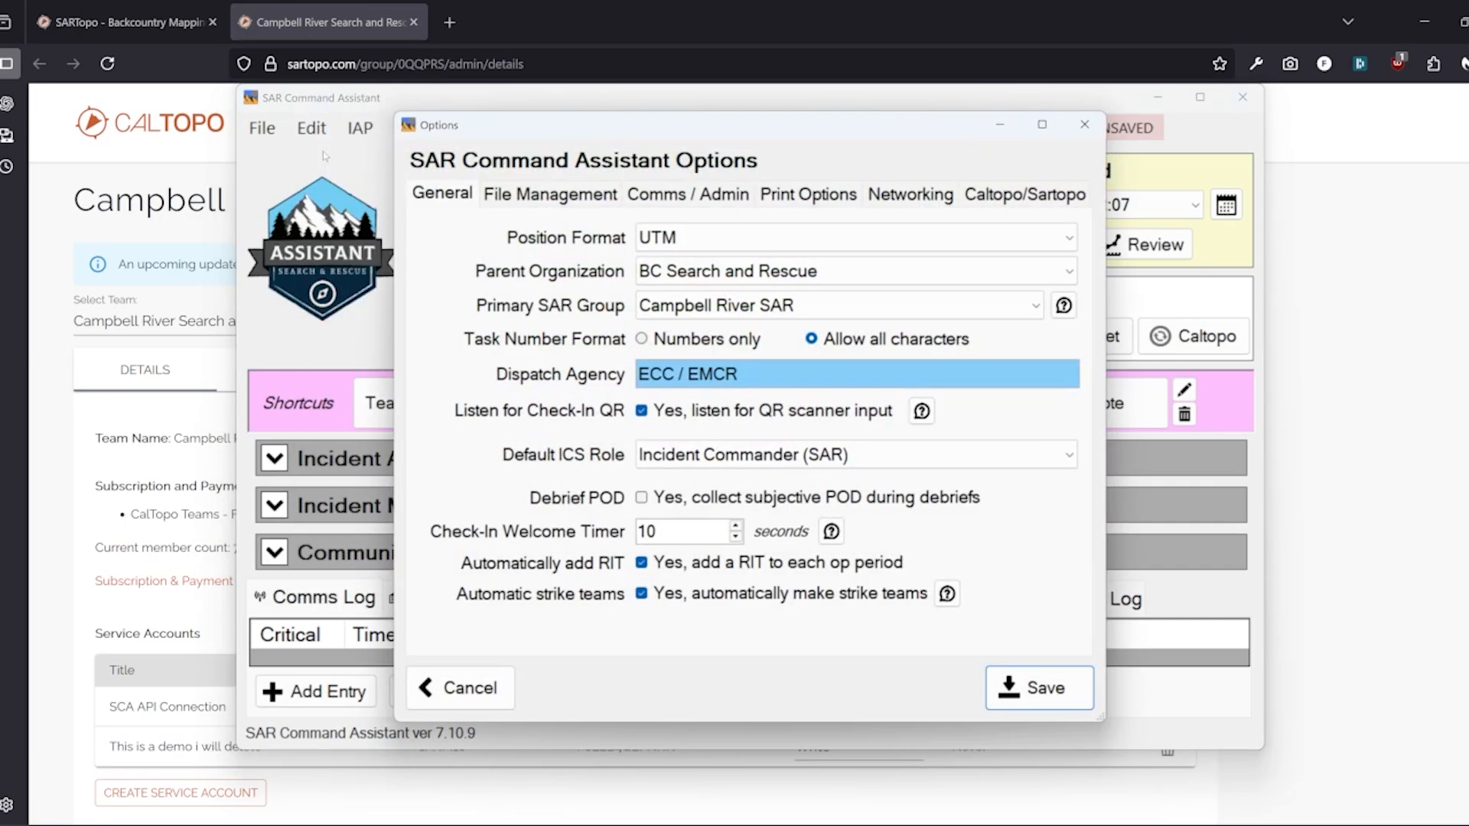
{"action": "left_click", "coordinate": [1019, 197]}
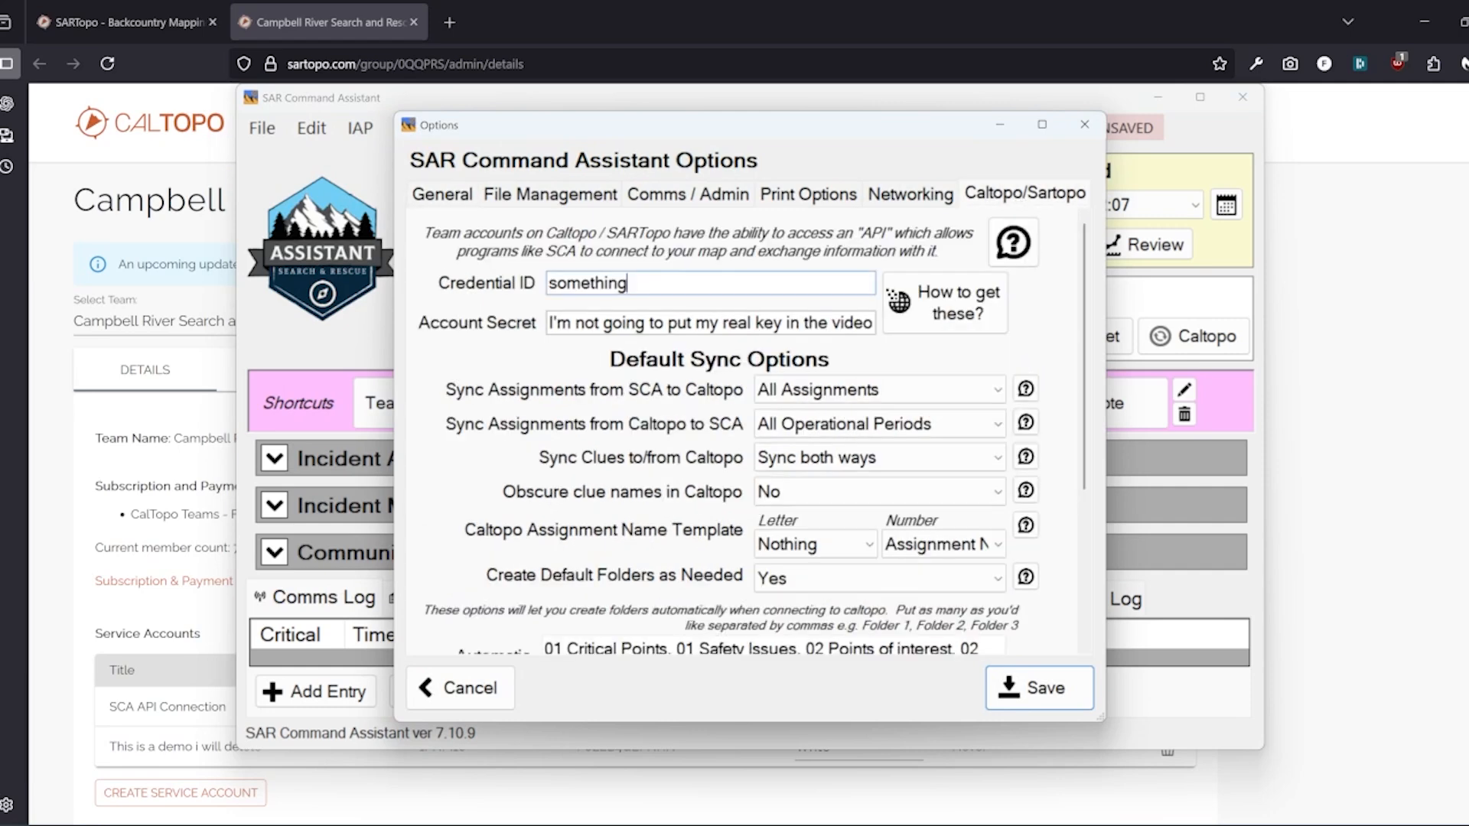
{"action": "left_click_drag", "start_coordinate": [628, 283], "coordinate": [548, 283]}
{"action": "left_click", "coordinate": [74, 612]}
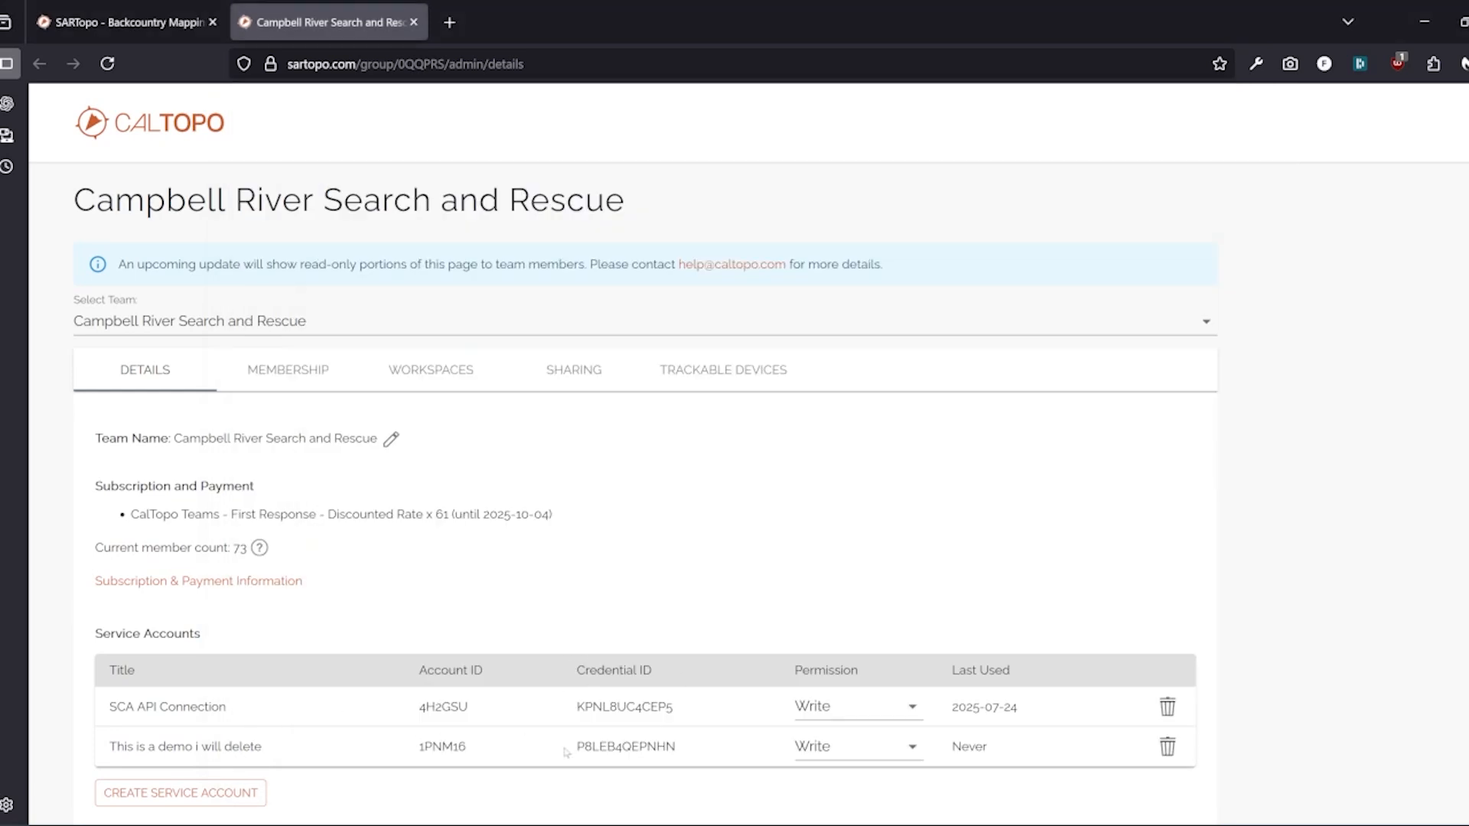
{"action": "left_click_drag", "start_coordinate": [570, 753], "coordinate": [686, 754]}
{"action": "key", "text": "ctrl+c"}
Paste the new credential ID into Credential ID, removing the placeholder word 'something'
{"action": "right_click", "coordinate": [649, 746]}
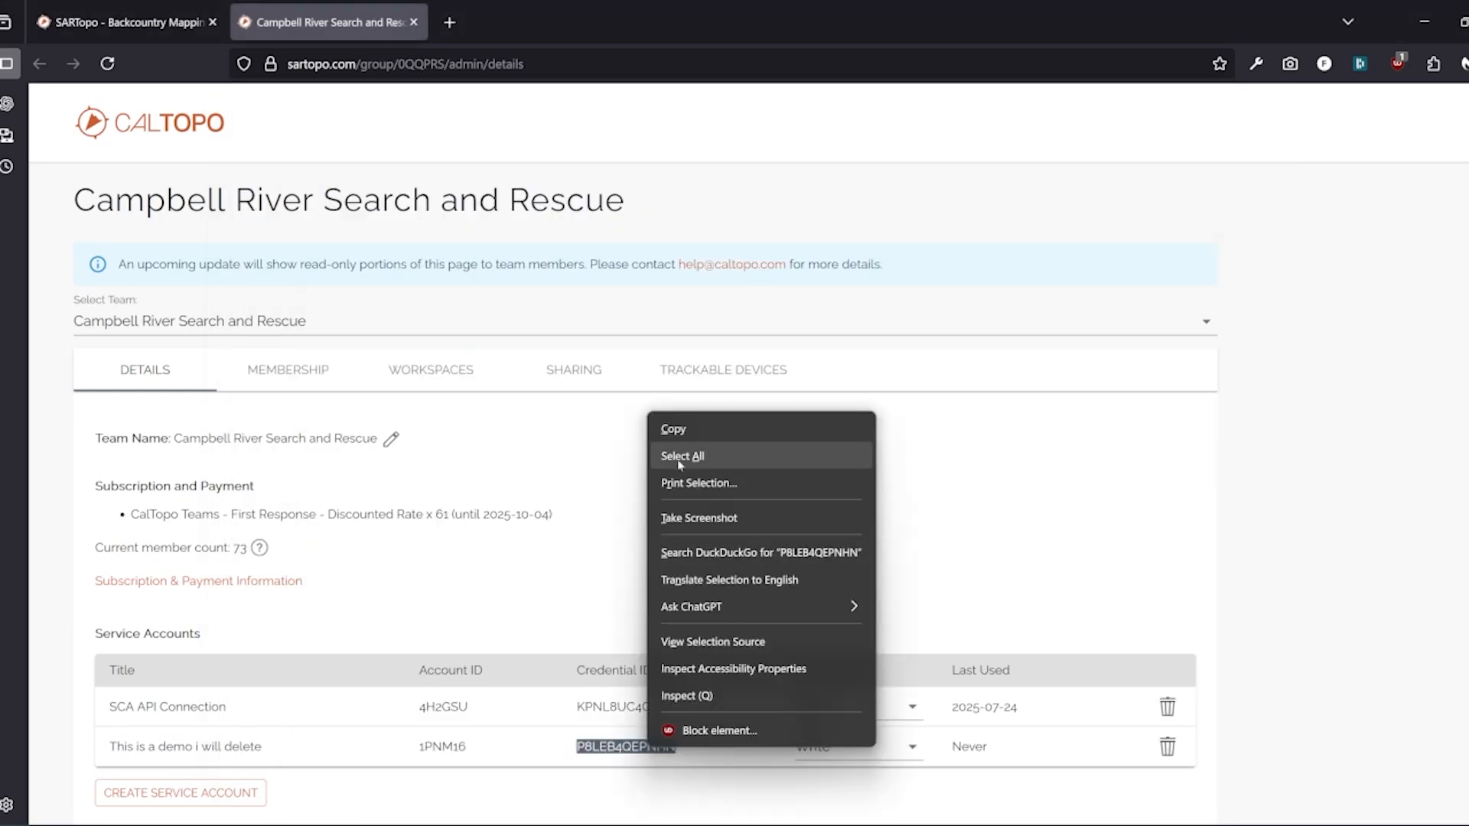
{"action": "left_click", "coordinate": [673, 429]}
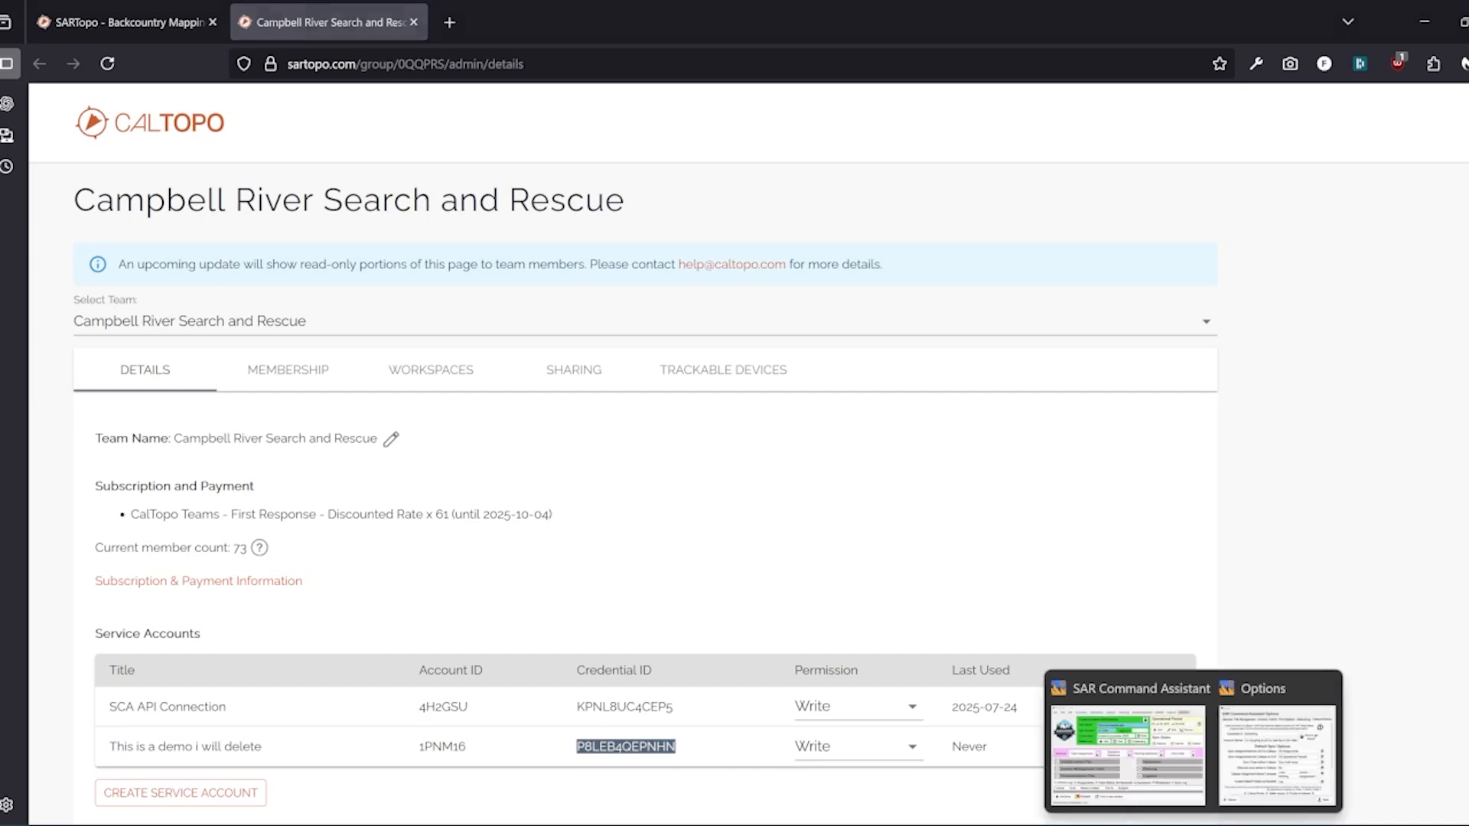
{"action": "left_click", "coordinate": [1298, 754]}
{"action": "left_click", "coordinate": [629, 283]}
{"action": "right_click", "coordinate": [629, 283]}
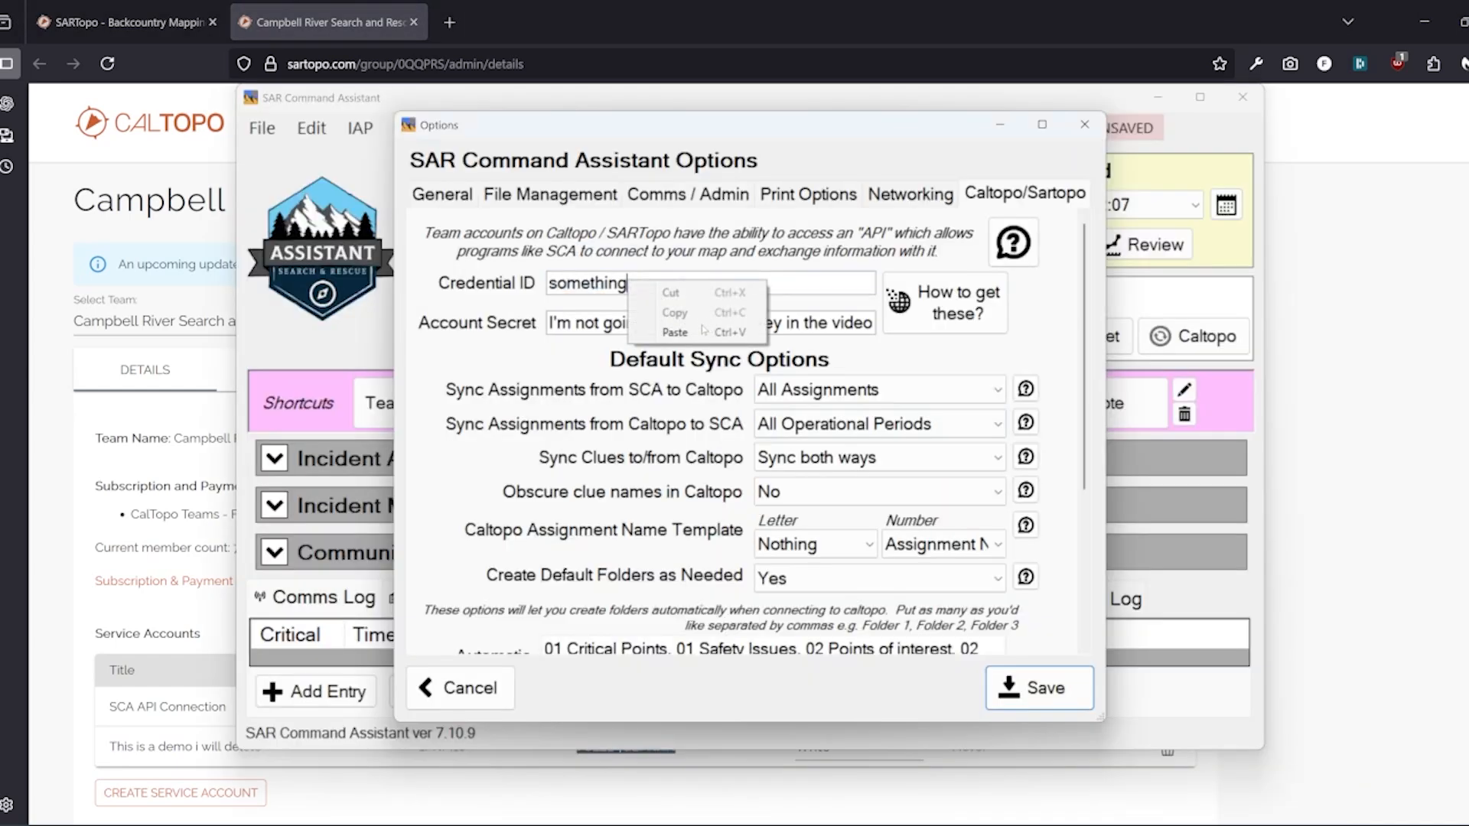
{"action": "left_click", "coordinate": [657, 334]}
{"action": "left_click_drag", "start_coordinate": [628, 283], "coordinate": [548, 283]}
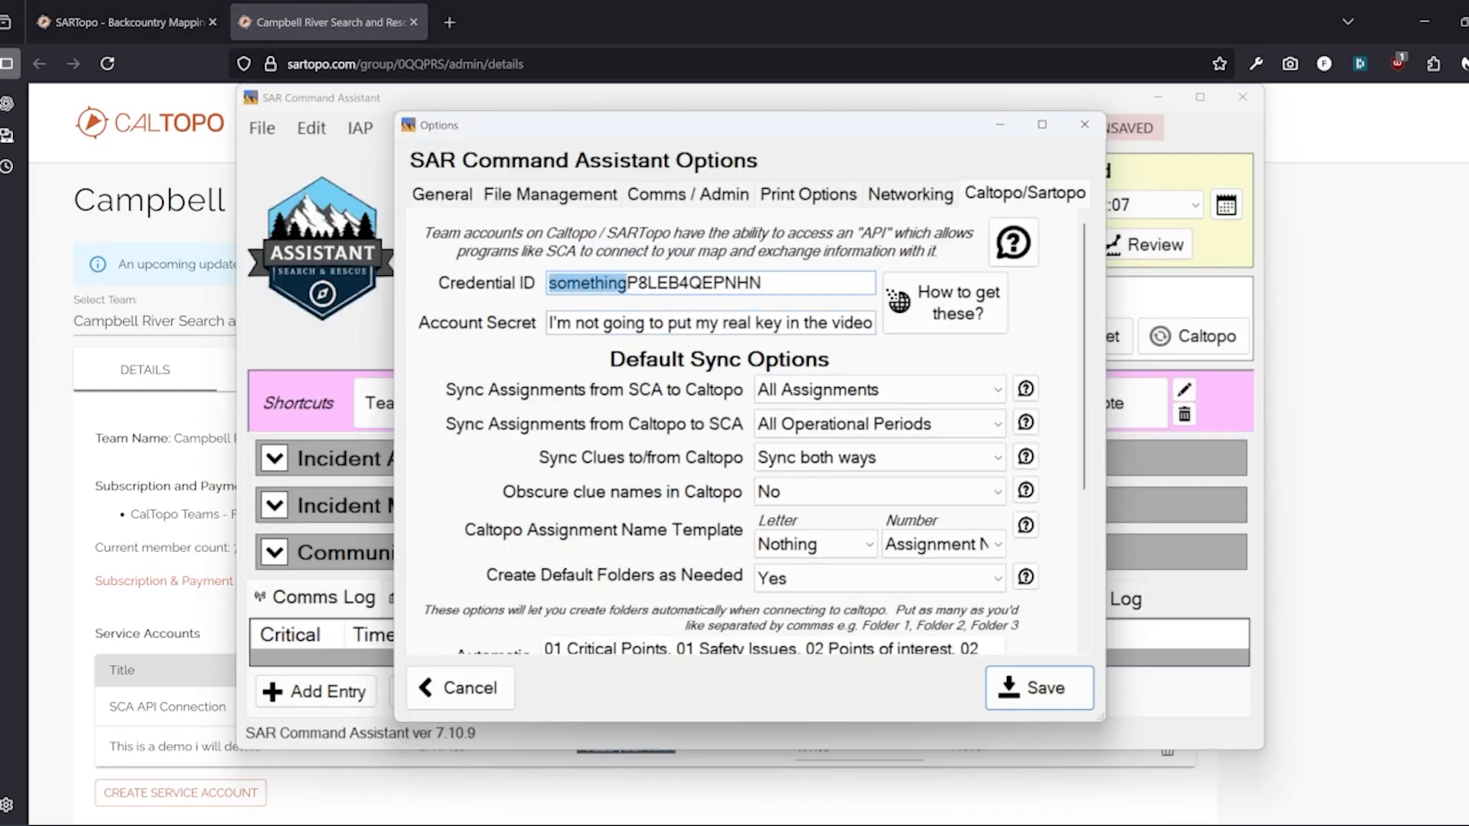
{"action": "key", "text": "BackSpace"}
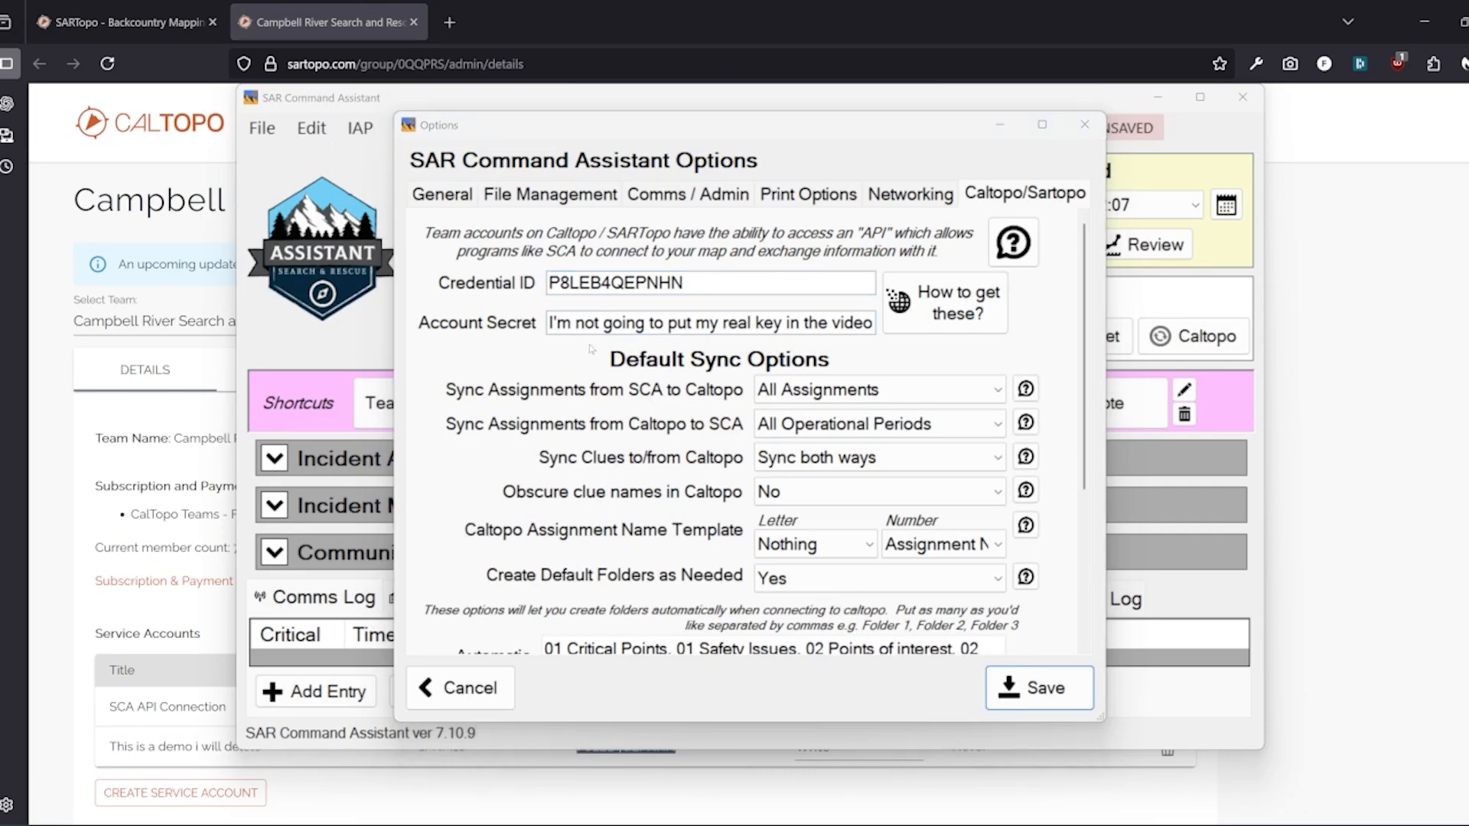
Replace the placeholder Account Secret with the copied service account secret
{"action": "left_click", "coordinate": [612, 322]}
{"action": "key", "text": "ctrl+a"}
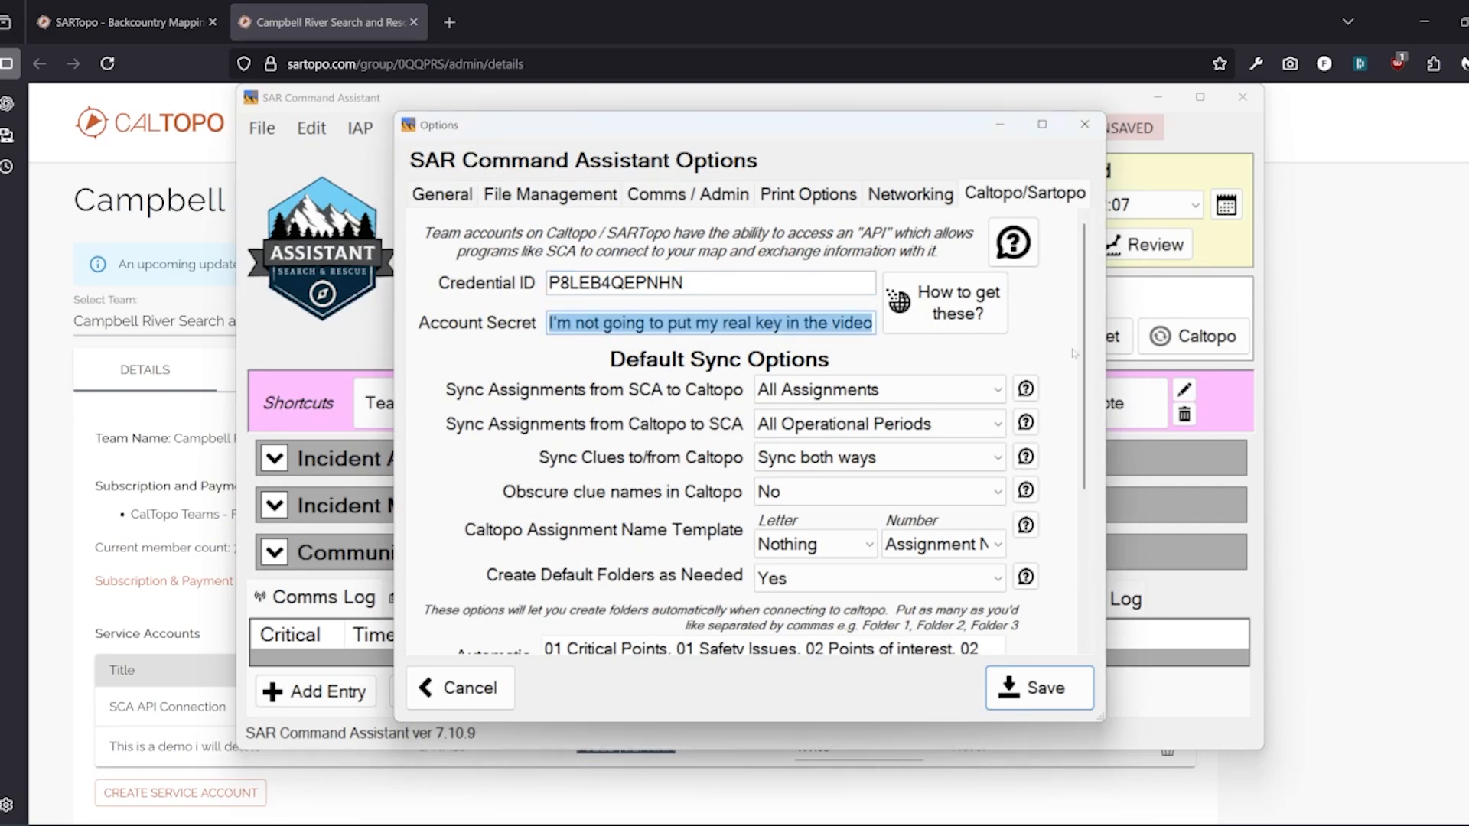
{"action": "key", "text": "BackSpace"}
{"action": "key", "text": "ctrl+v"}
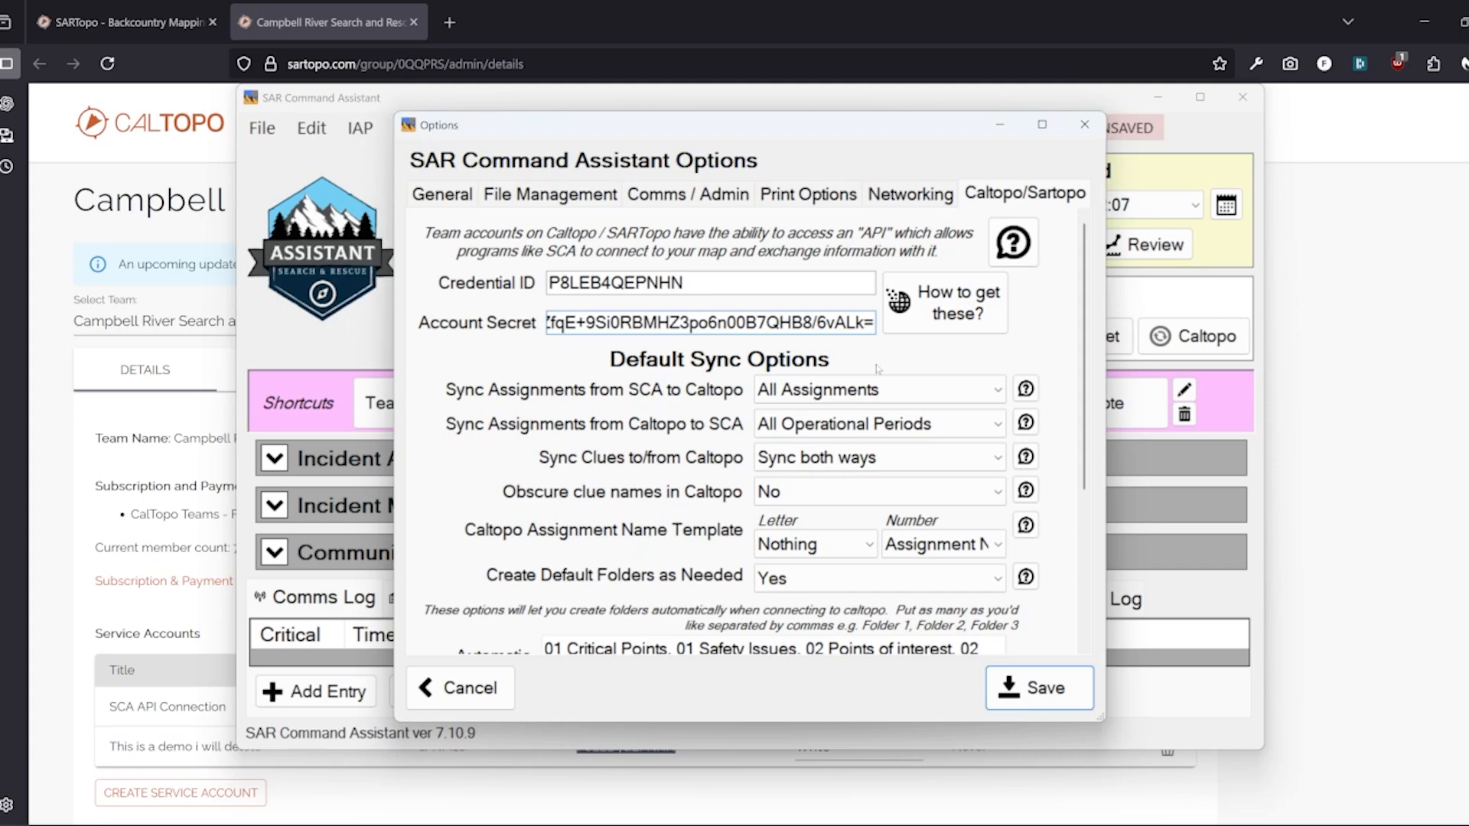
{"action": "left_click", "coordinate": [782, 285]}
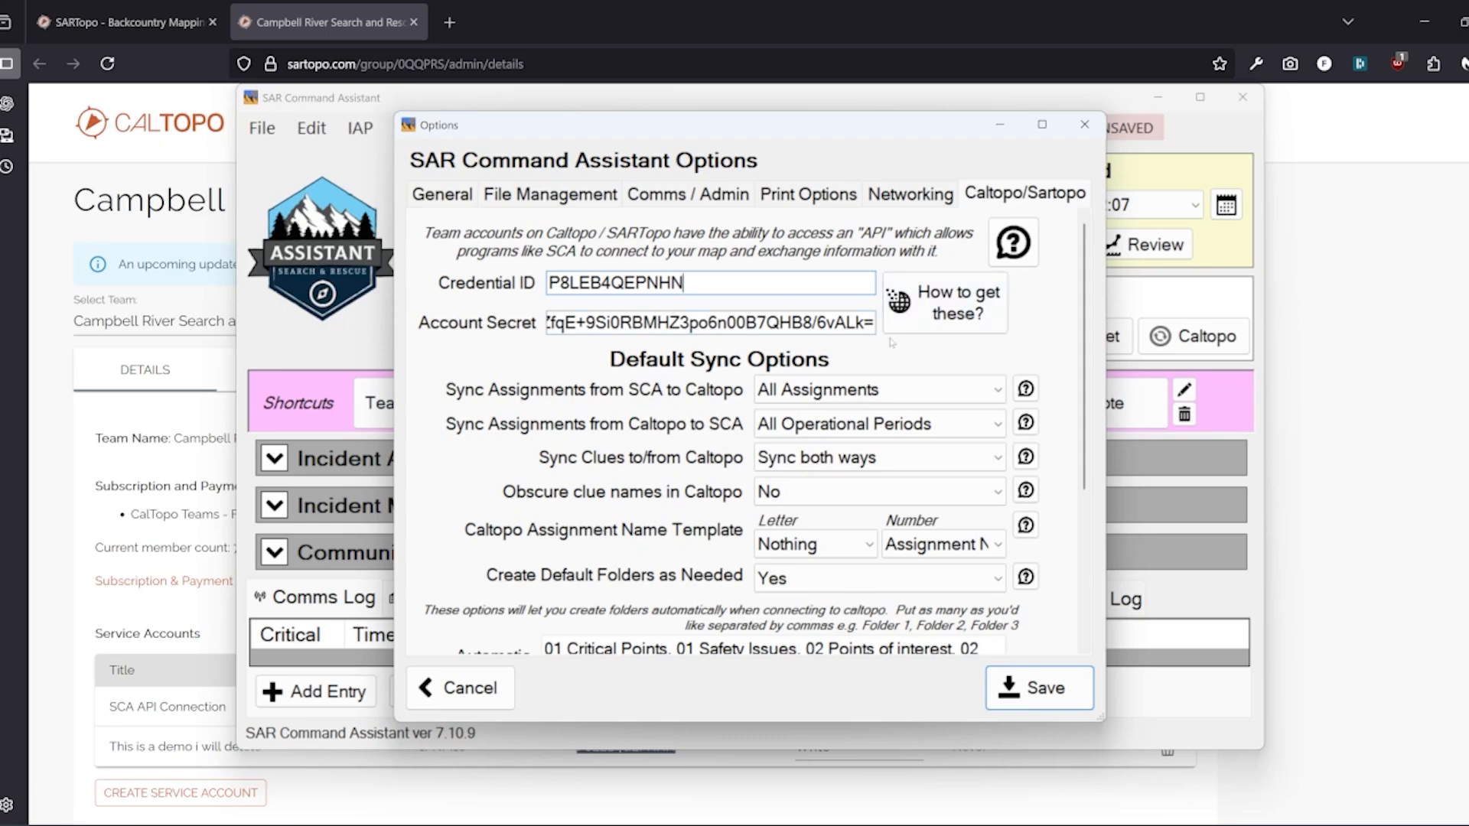
View CalTopo's guide on getting API credentials, then minimize the browser
{"action": "left_click", "coordinate": [935, 315]}
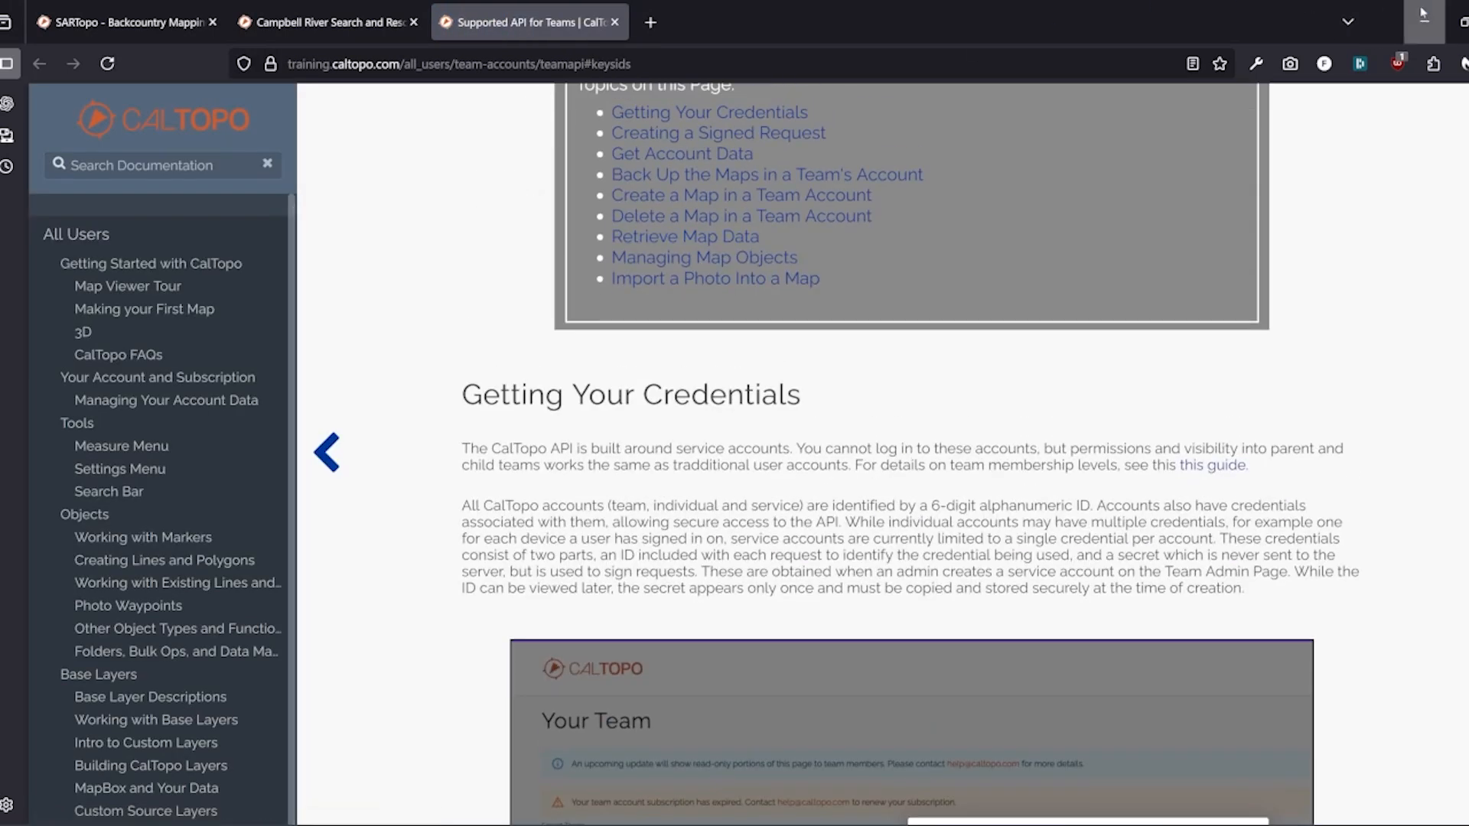
{"action": "left_click", "coordinate": [1423, 21]}
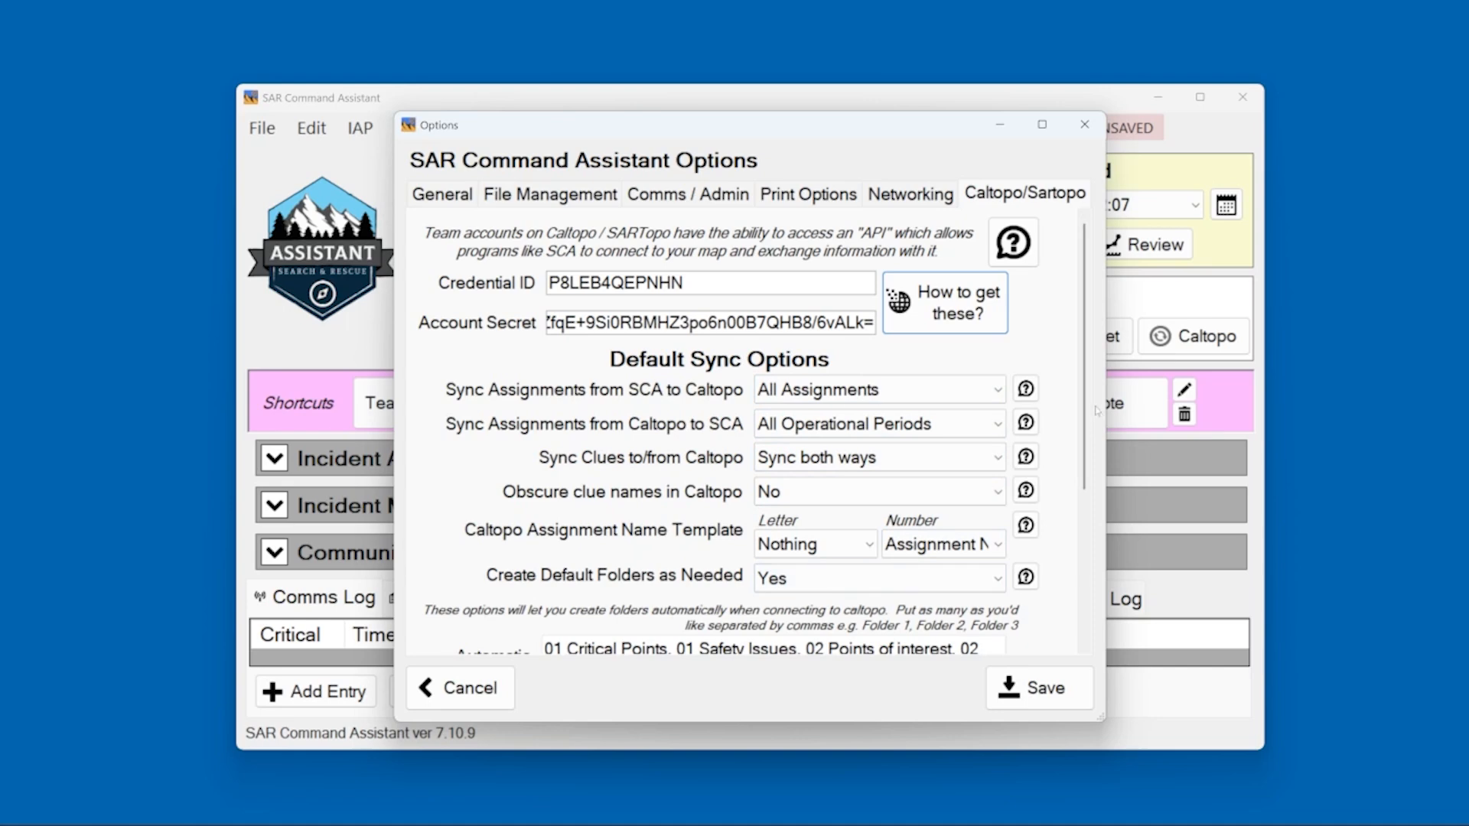
Keep map backups at every 240 minutes, review the sync help notes, and save the options
{"action": "scroll", "coordinate": [1038, 544], "scroll_direction": "down", "scroll_amount": 3}
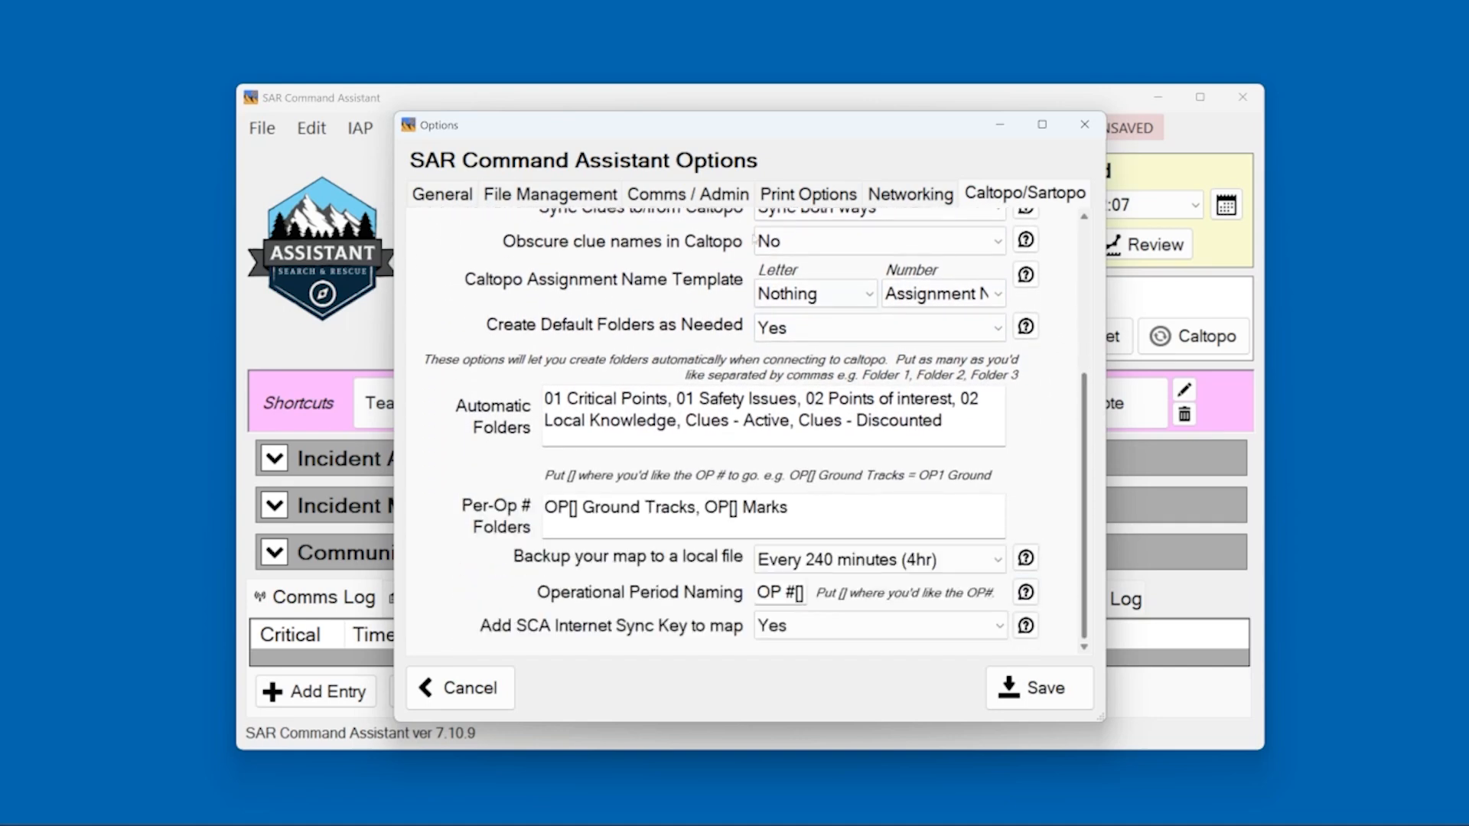
{"action": "left_click", "coordinate": [969, 566]}
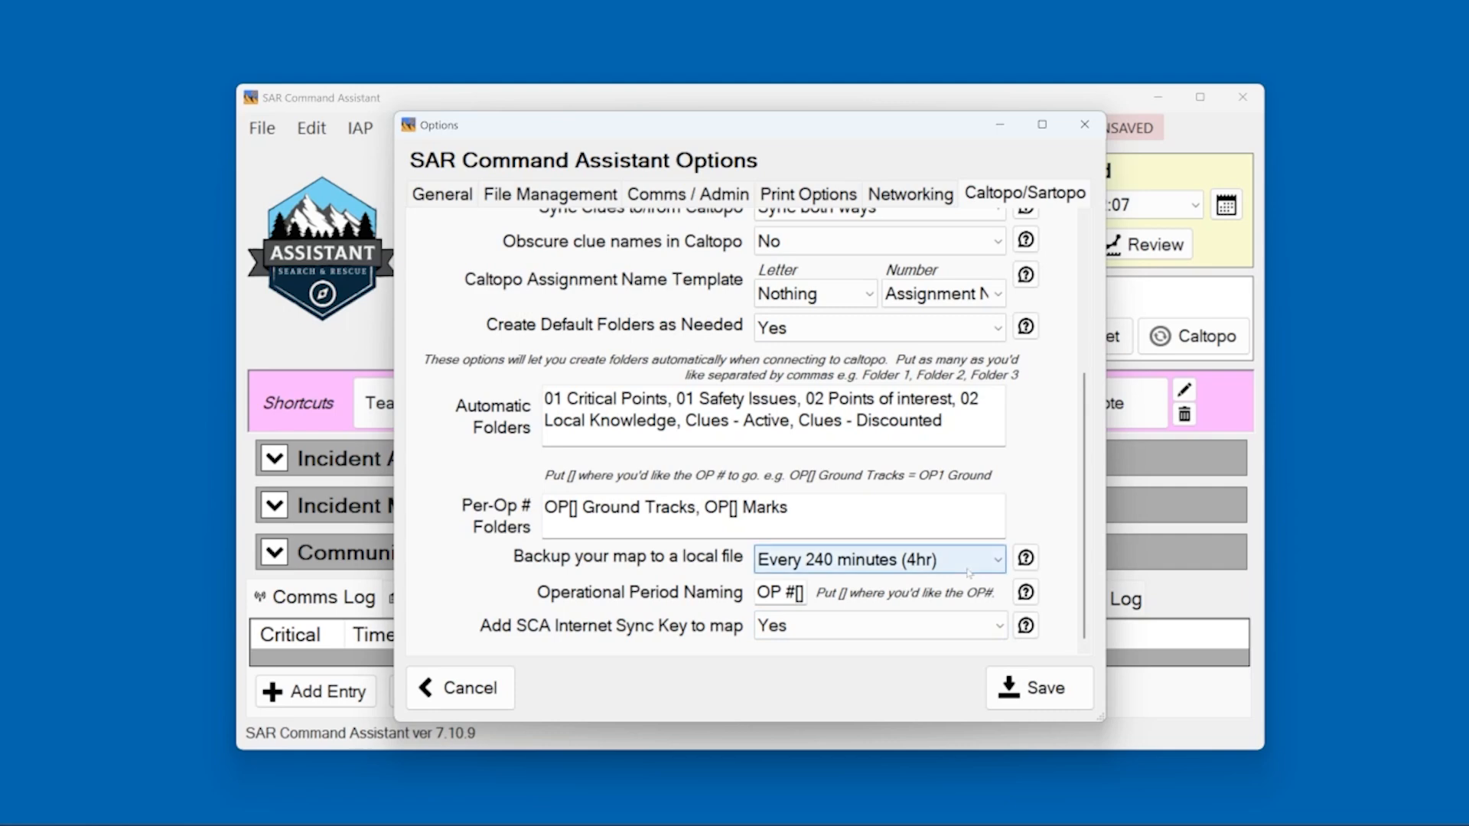
{"action": "left_click", "coordinate": [969, 572]}
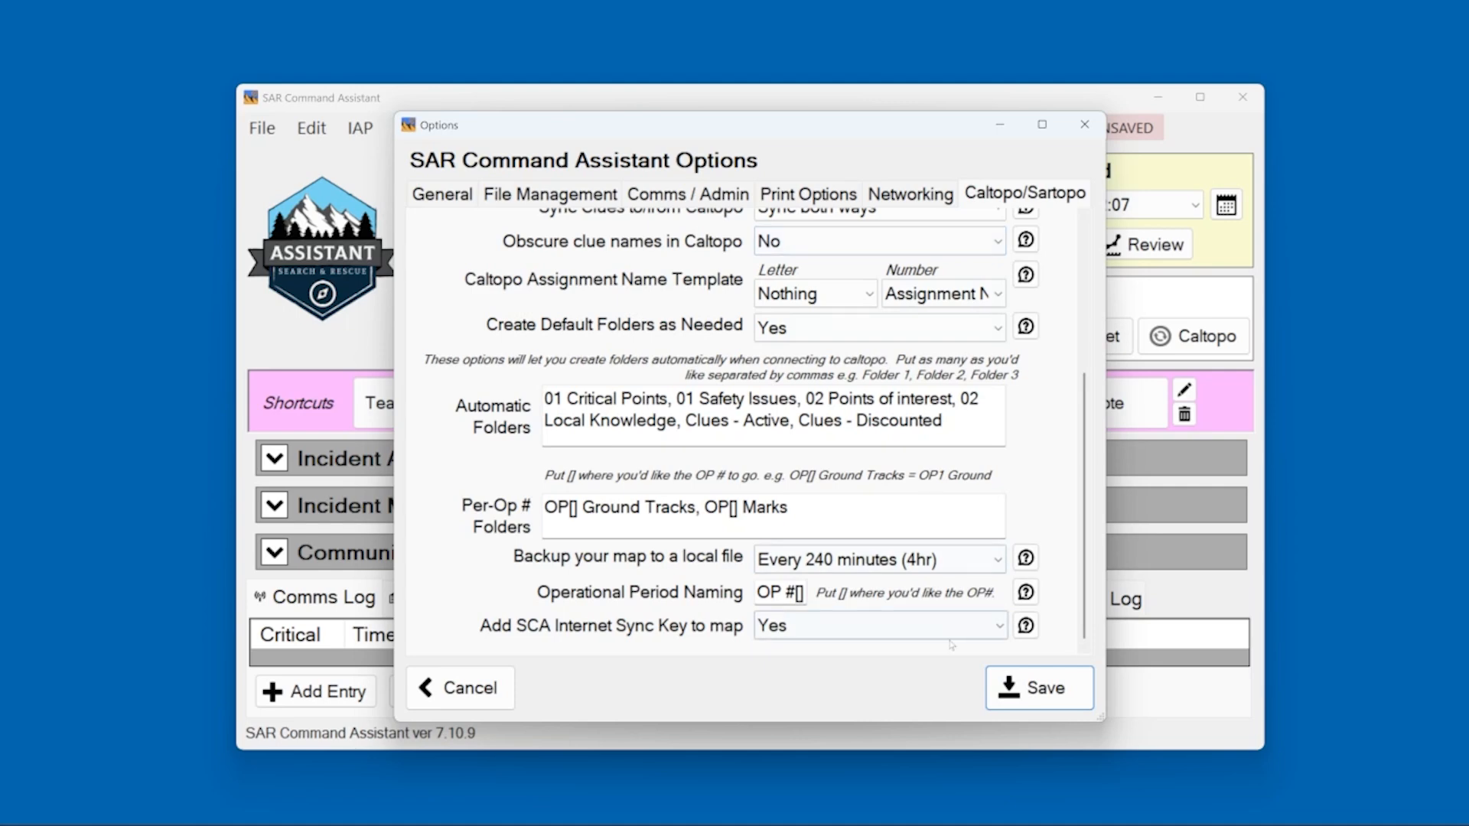
{"action": "scroll", "coordinate": [1086, 389], "scroll_direction": "up", "scroll_amount": 5}
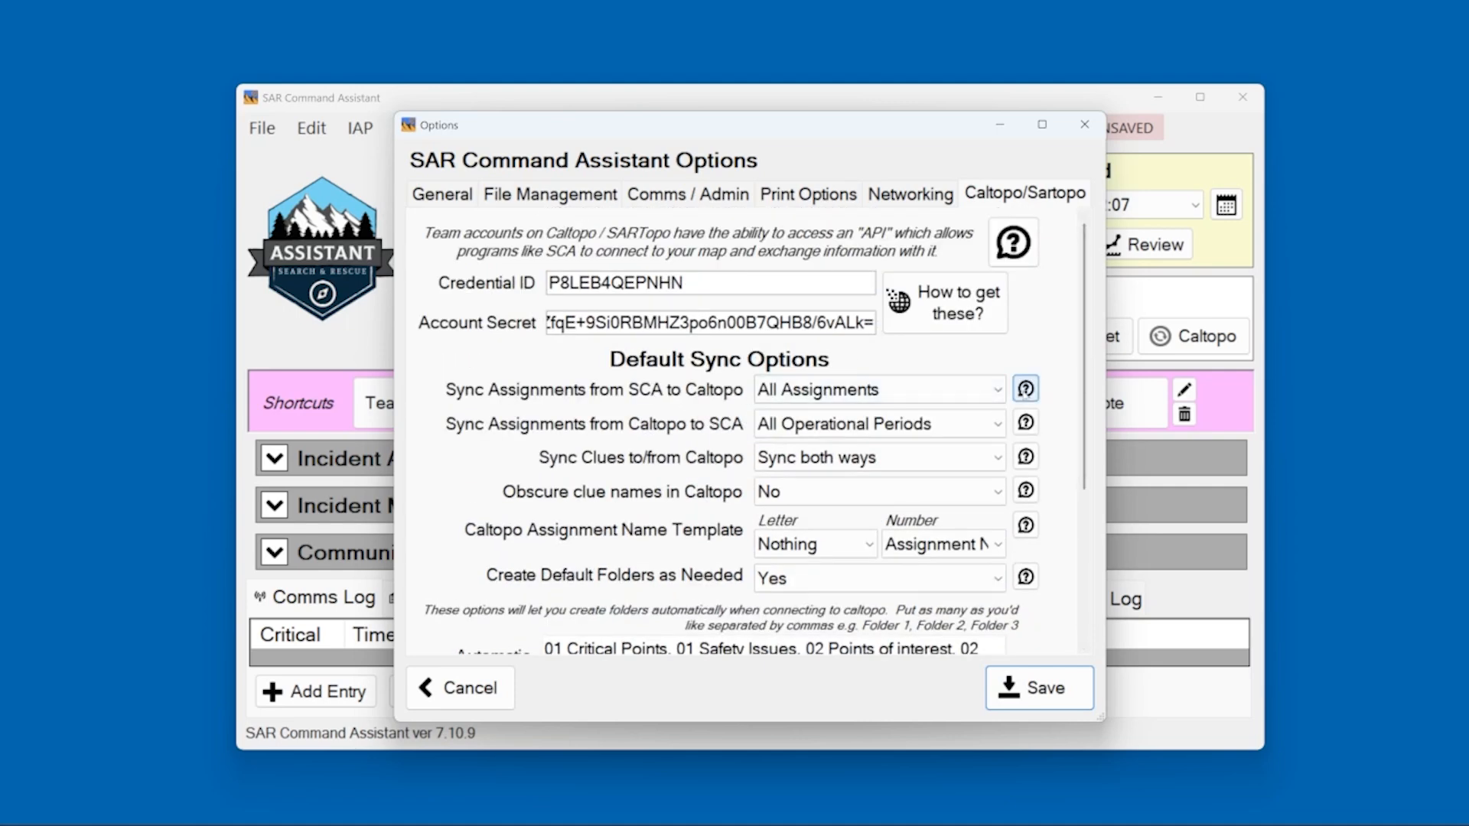
{"action": "left_click", "coordinate": [1026, 389]}
{"action": "left_click", "coordinate": [898, 618]}
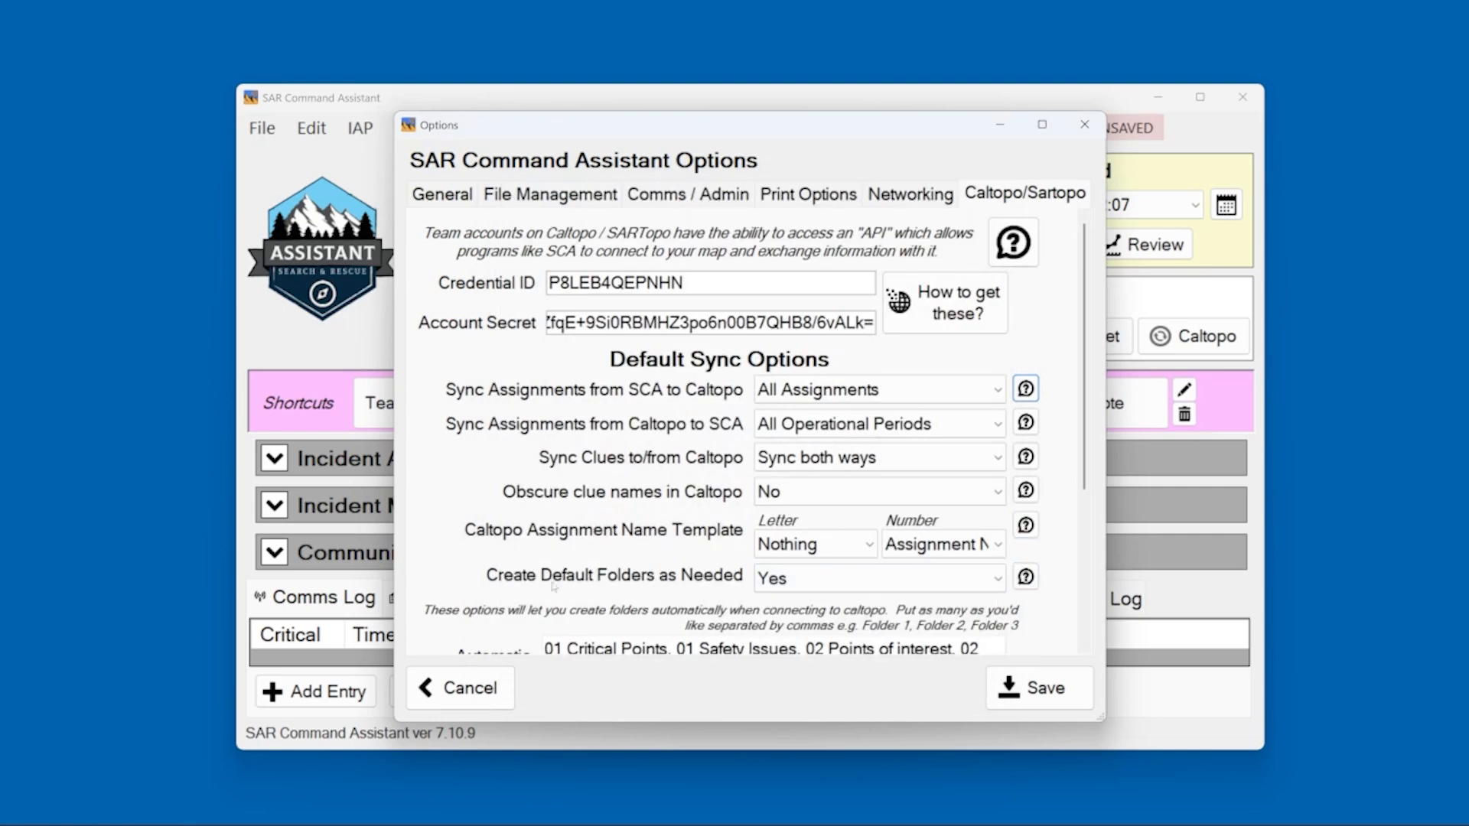
{"action": "left_click", "coordinate": [1022, 581]}
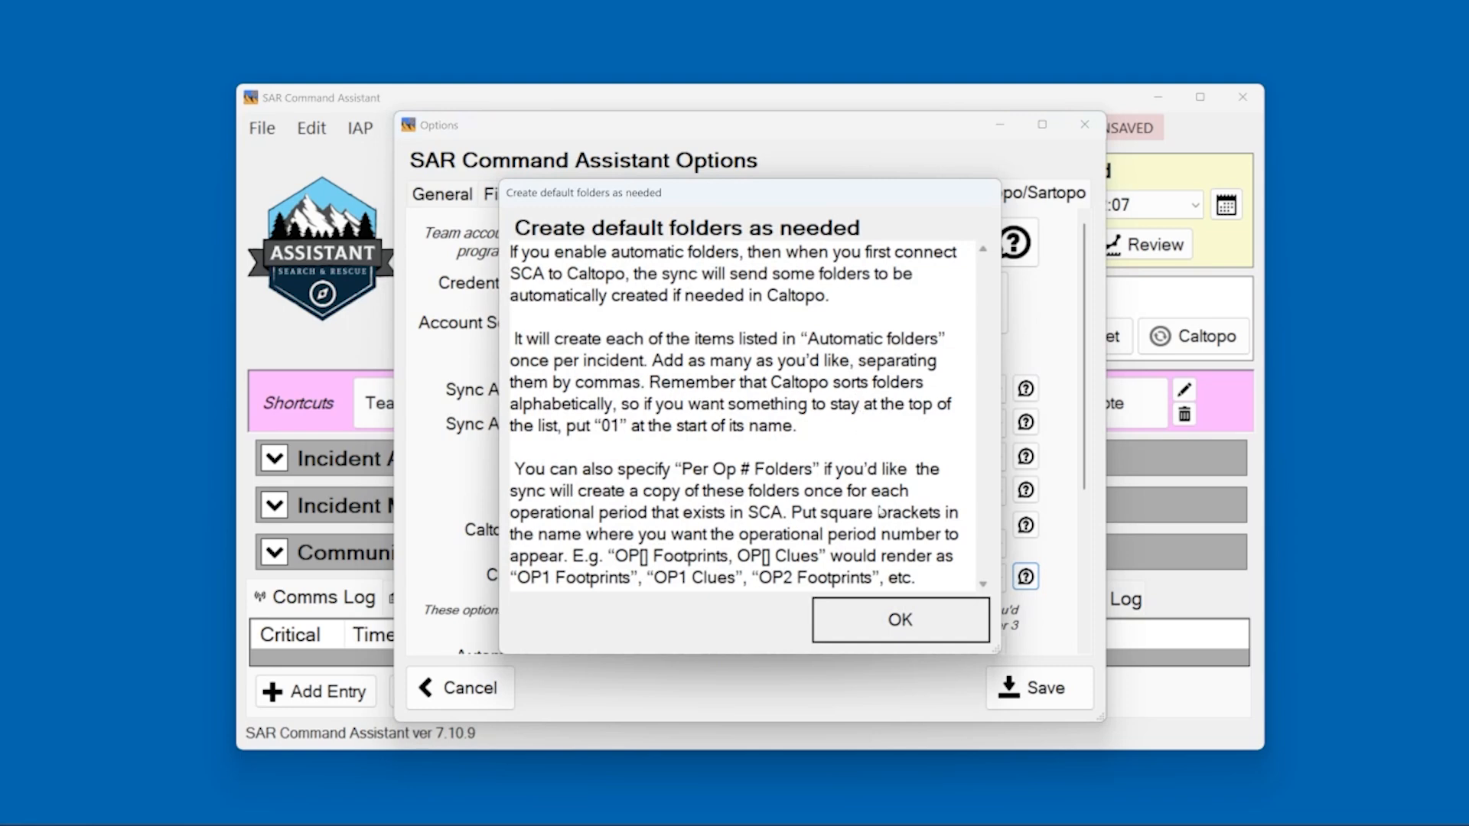
{"action": "left_click", "coordinate": [899, 619]}
{"action": "scroll", "coordinate": [1046, 591], "scroll_direction": "down", "scroll_amount": 3}
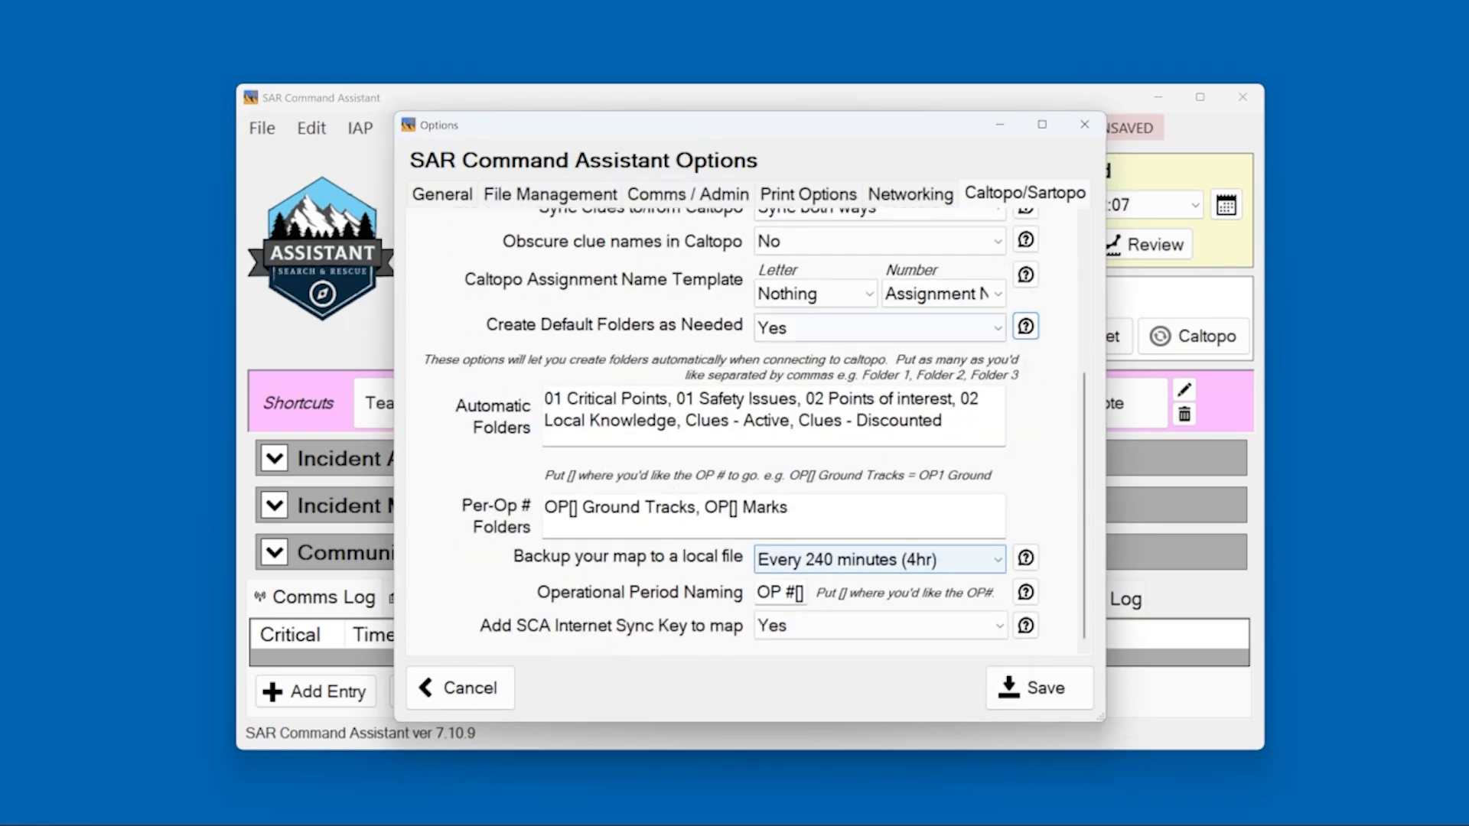
{"action": "scroll", "coordinate": [528, 469], "scroll_direction": "up", "scroll_amount": 3}
{"action": "scroll", "coordinate": [551, 303], "scroll_direction": "up", "scroll_amount": 1}
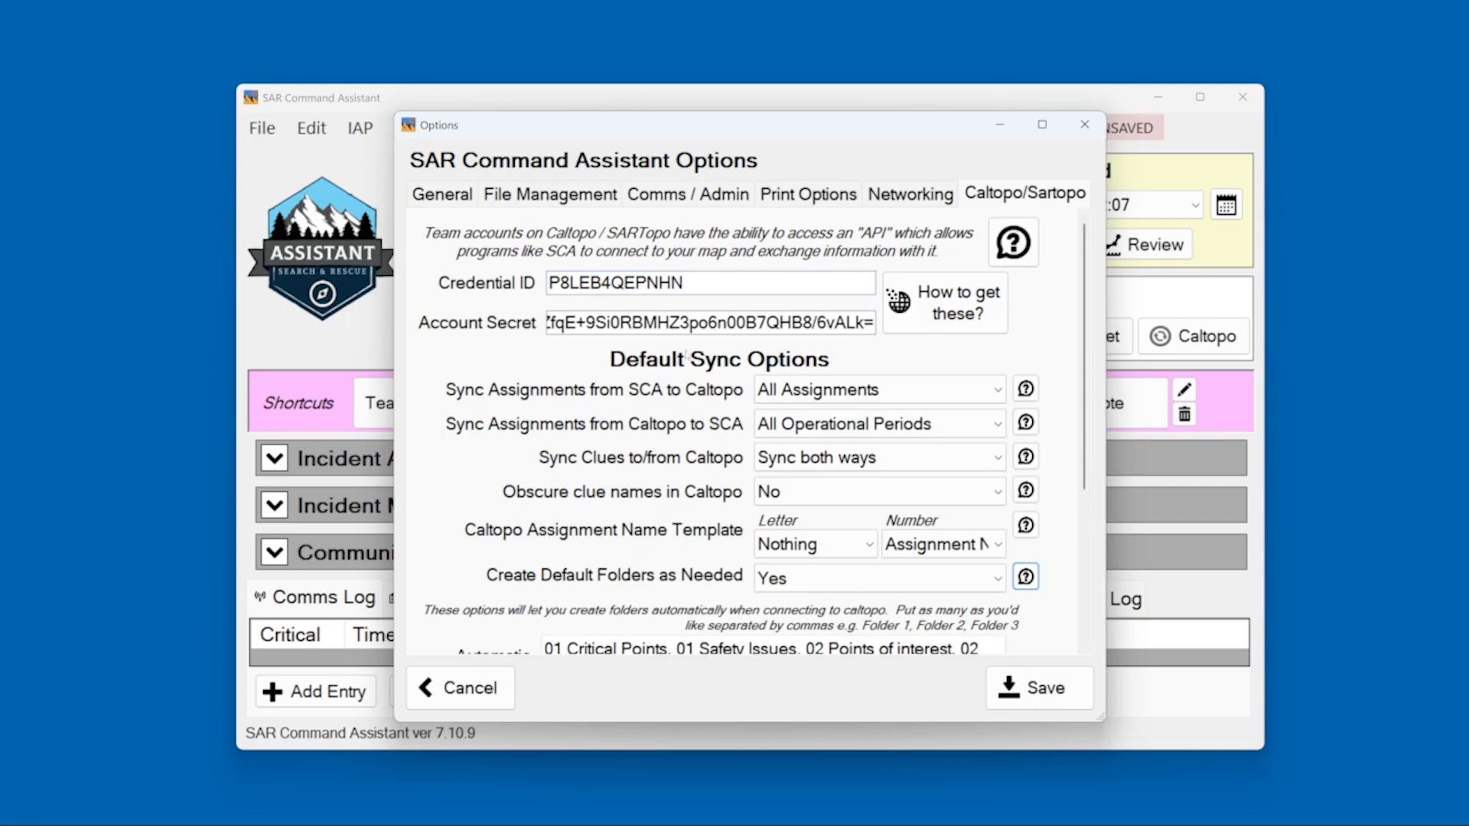
{"action": "left_click", "coordinate": [1030, 691]}
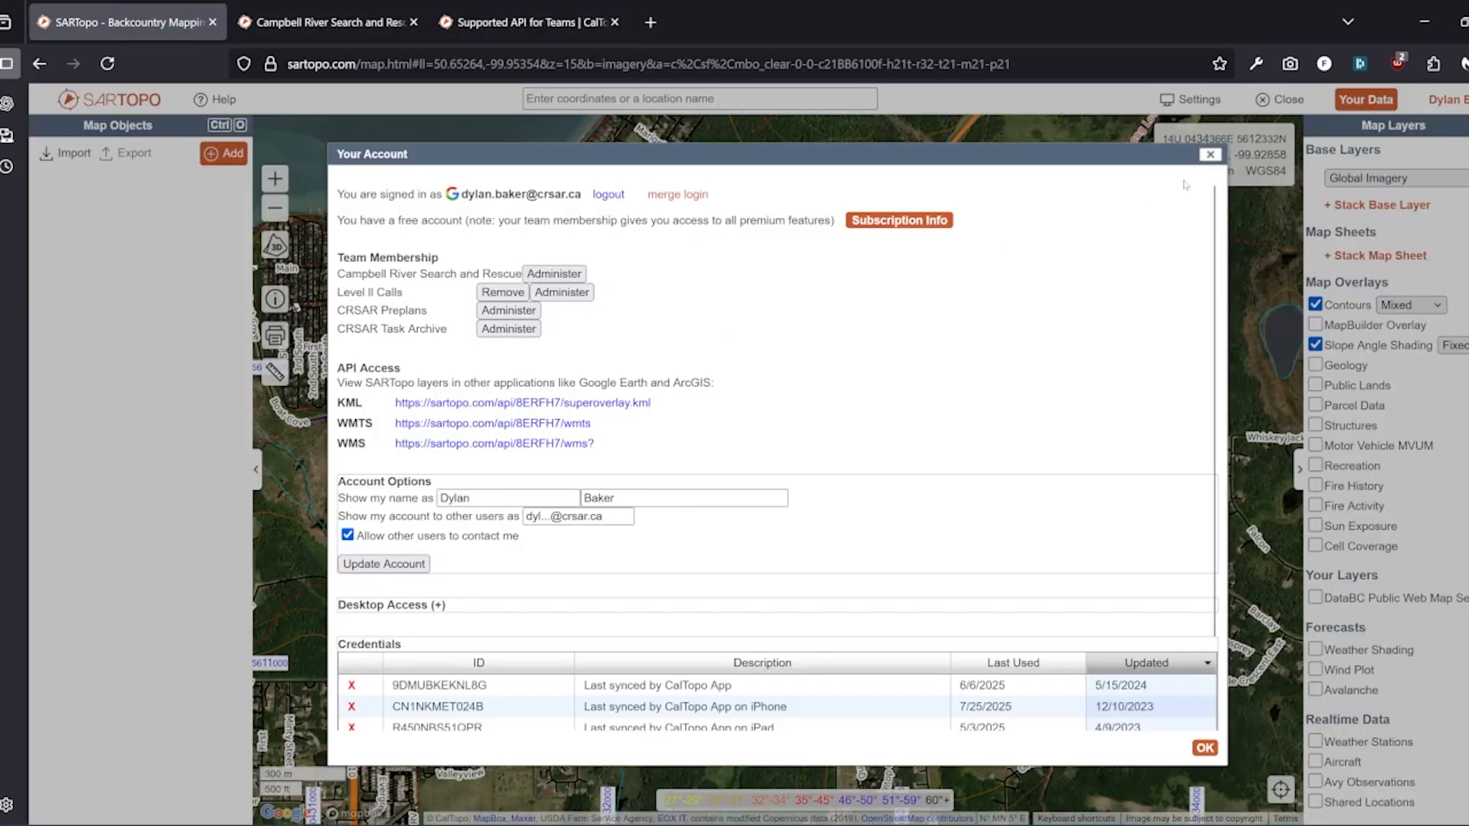
Close the SARTopo account details and start a new blank map
{"action": "left_click", "coordinate": [1209, 155]}
{"action": "left_click", "coordinate": [1296, 105]}
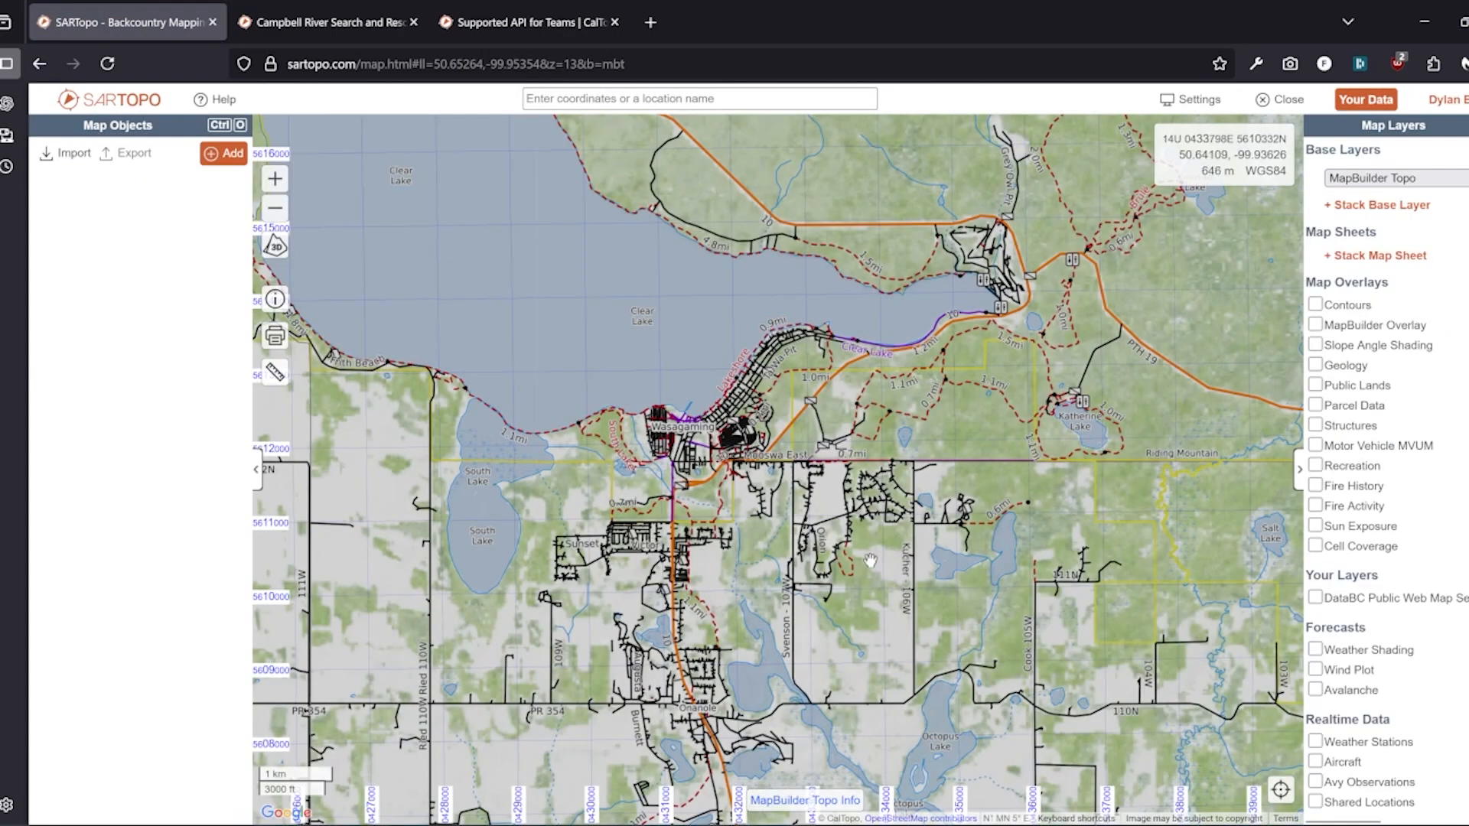
Place a marker labelled IPP with a red crossed-circle icon on Ministic Lake's east shore
{"action": "left_click_drag", "start_coordinate": [626, 314], "coordinate": [856, 488]}
{"action": "left_click_drag", "start_coordinate": [831, 325], "coordinate": [735, 531]}
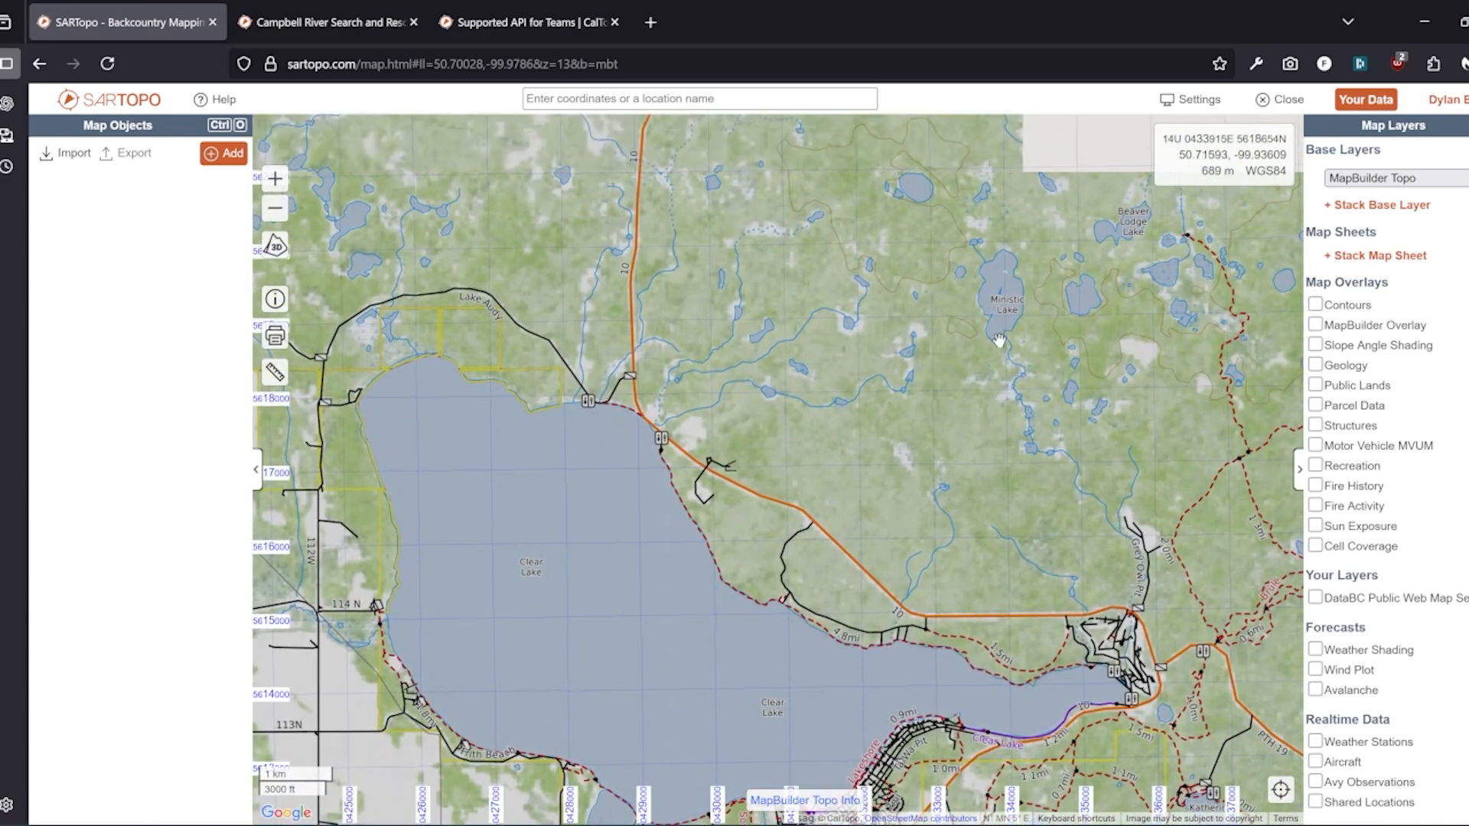
{"action": "left_click_drag", "start_coordinate": [999, 337], "coordinate": [689, 478]}
{"action": "scroll", "coordinate": [688, 478], "scroll_direction": "up", "scroll_amount": 1}
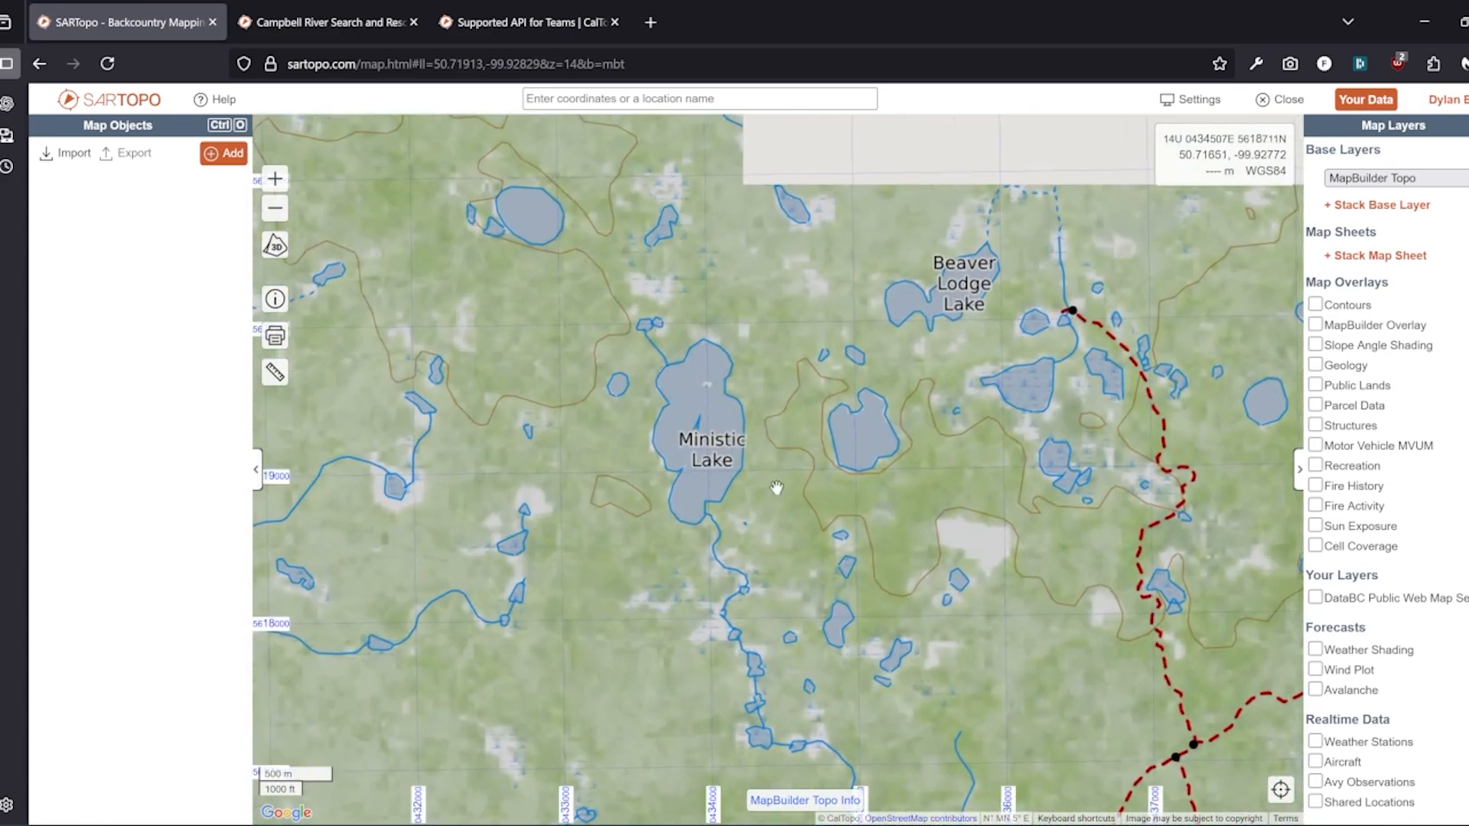
{"action": "left_click", "coordinate": [742, 440]}
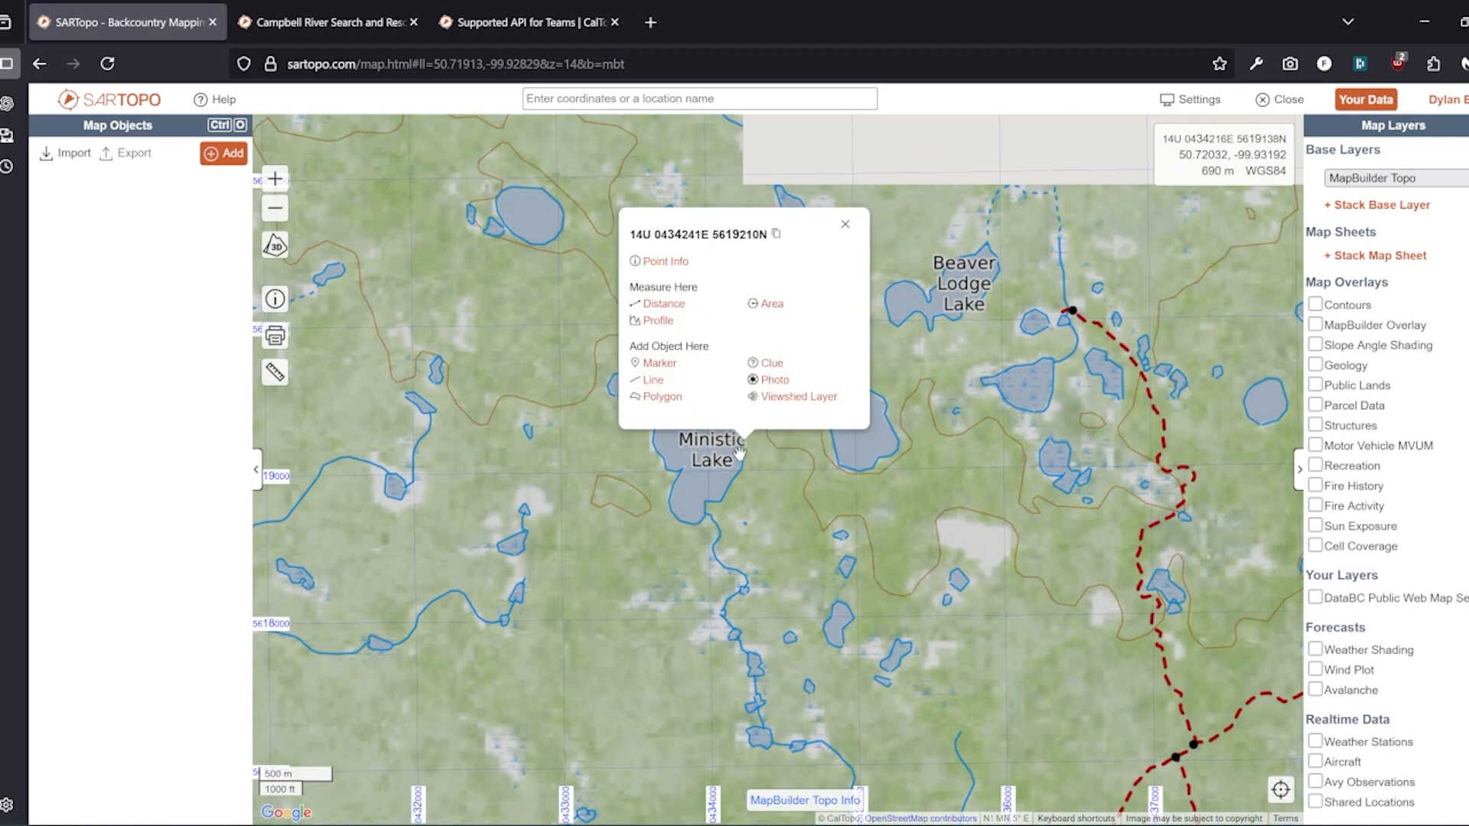
{"action": "left_click", "coordinate": [658, 364]}
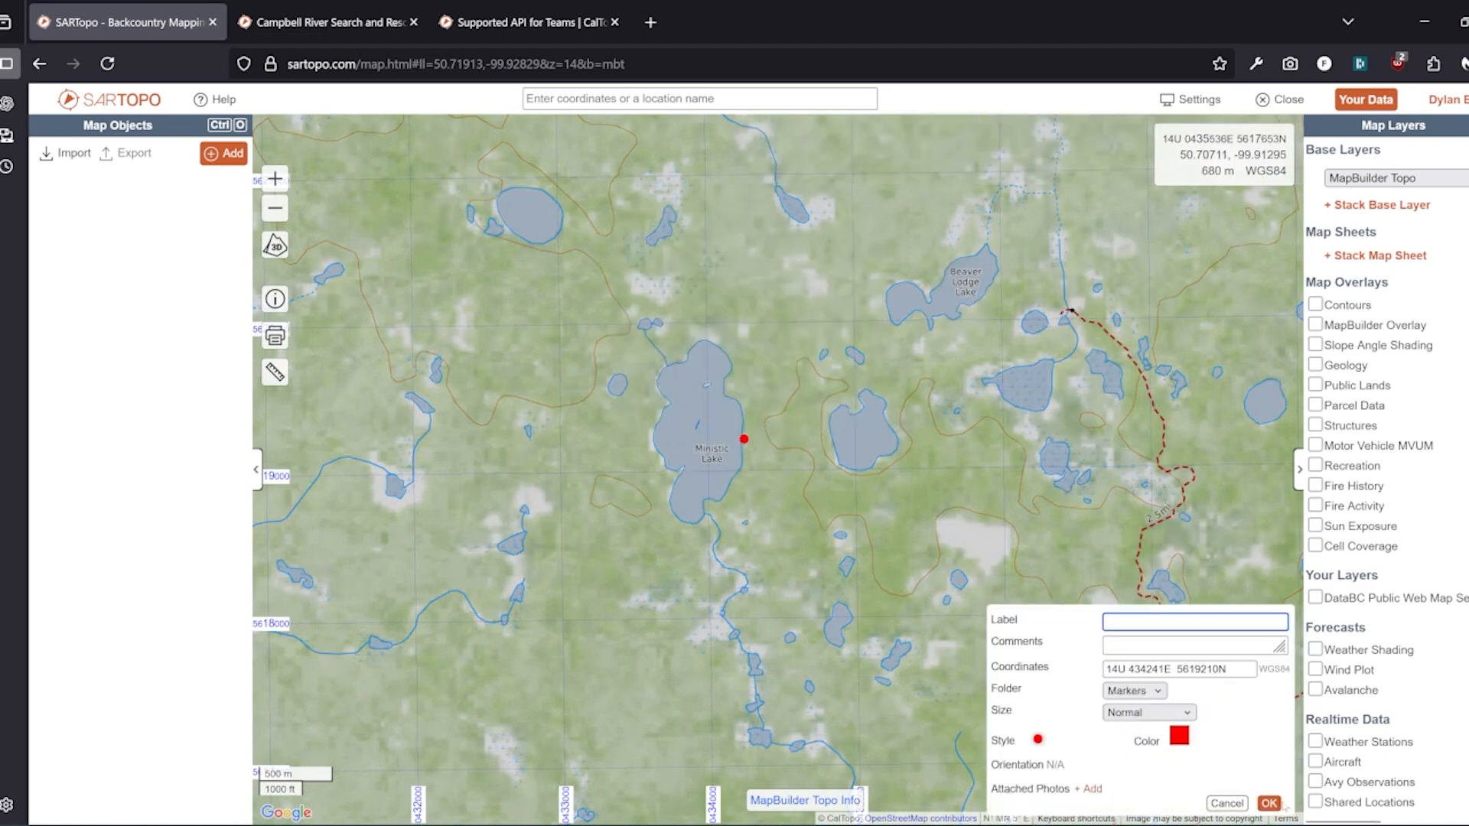
{"action": "type", "text": "IPP"}
{"action": "left_click", "coordinate": [1037, 739]}
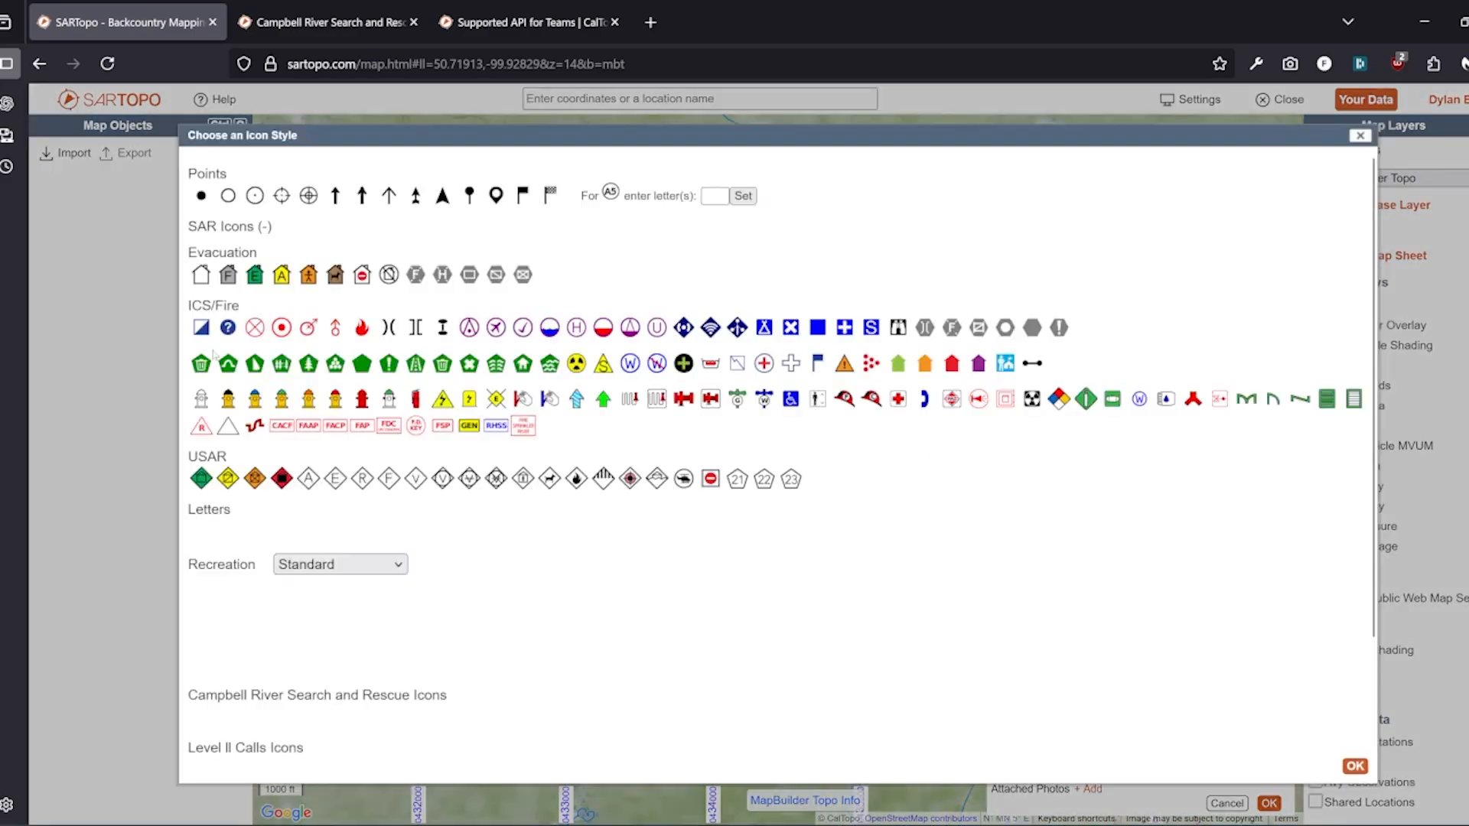
{"action": "left_click", "coordinate": [229, 329]}
Confirm the IPP marker and save the map as 'Demo for video' to Campbell River Search and Rescue
{"action": "left_click", "coordinate": [1269, 803]}
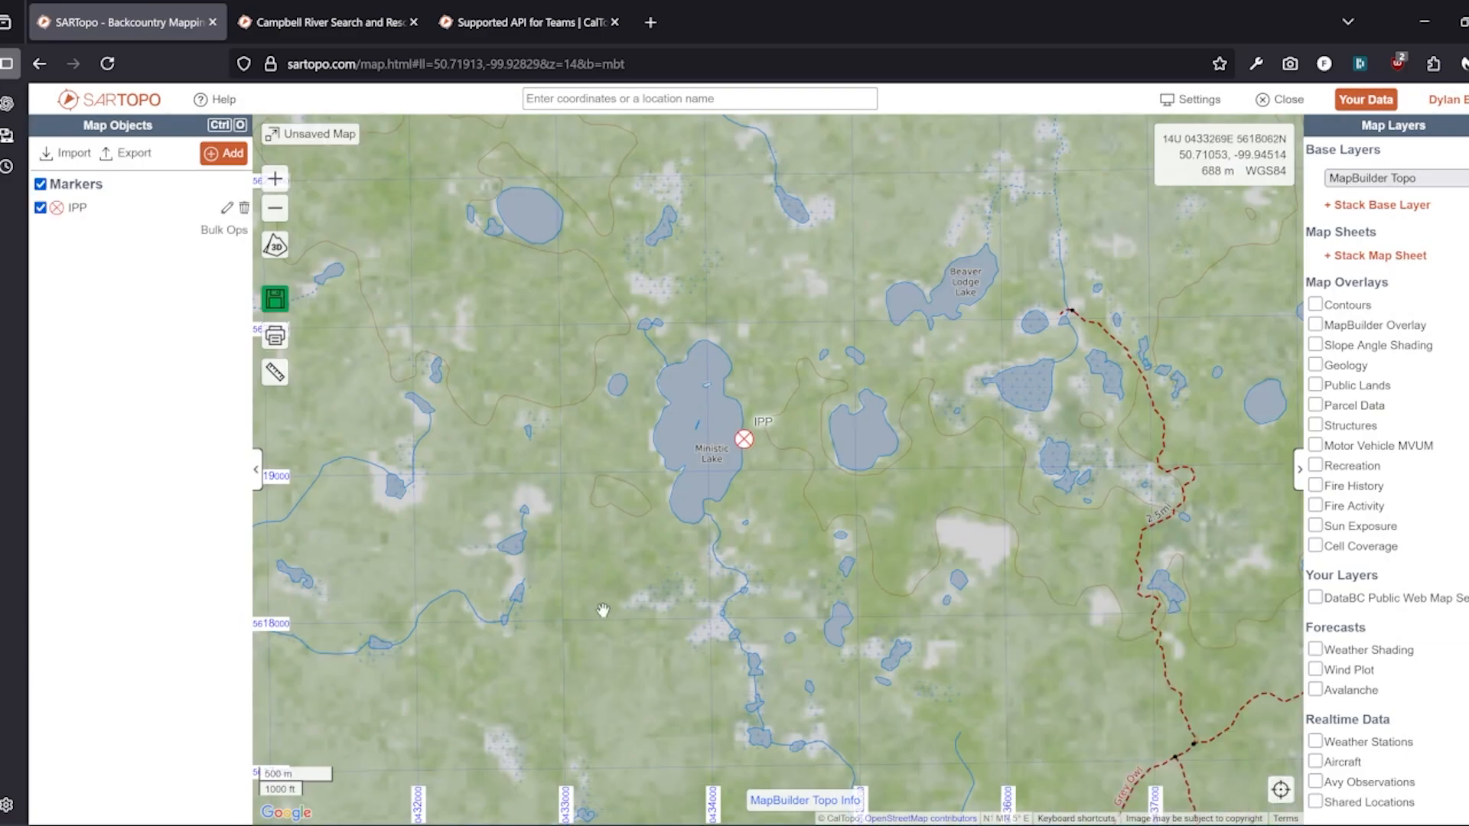
{"action": "left_click", "coordinate": [276, 300]}
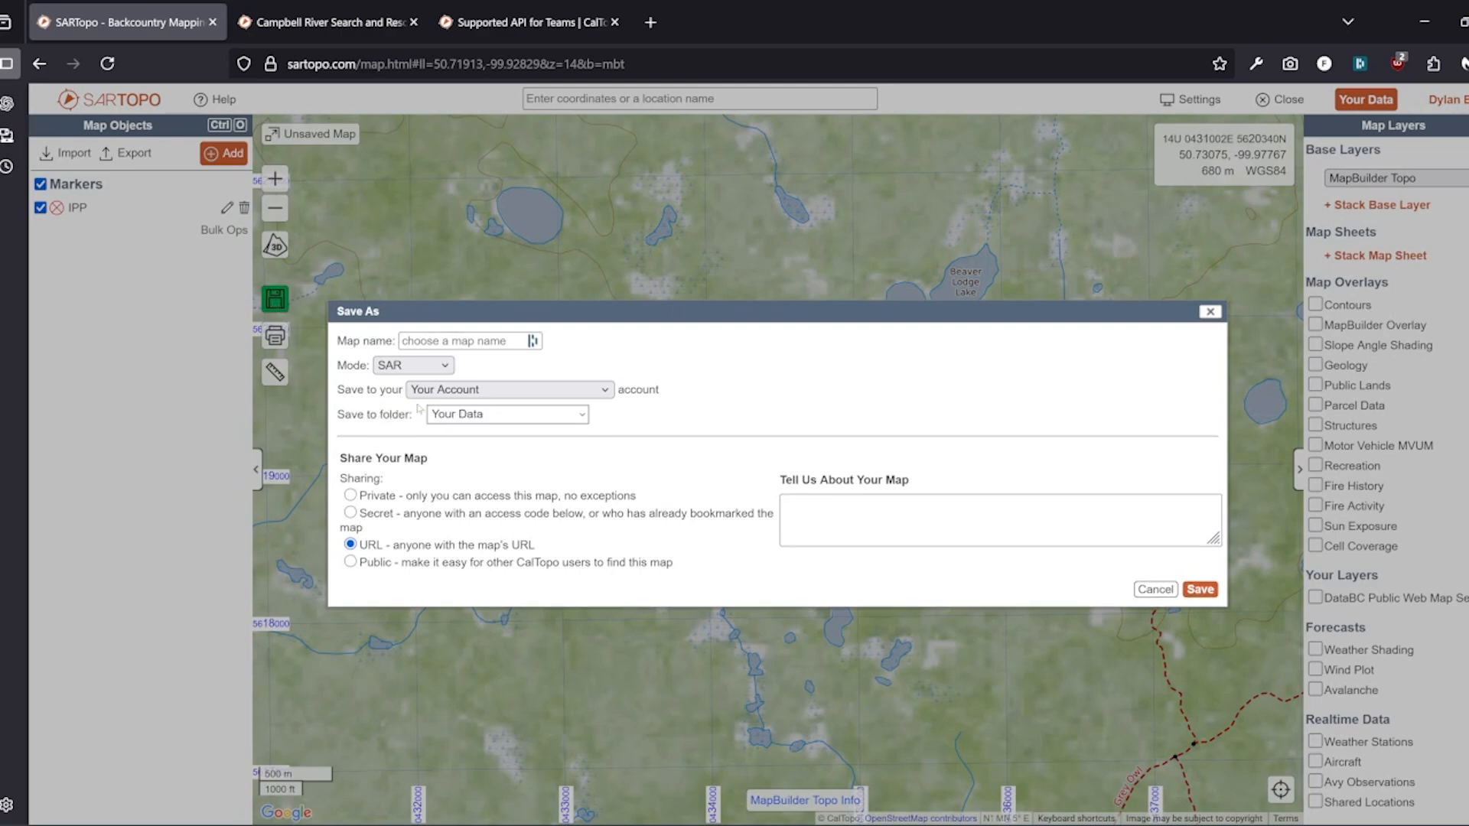
{"action": "left_click", "coordinate": [477, 390]}
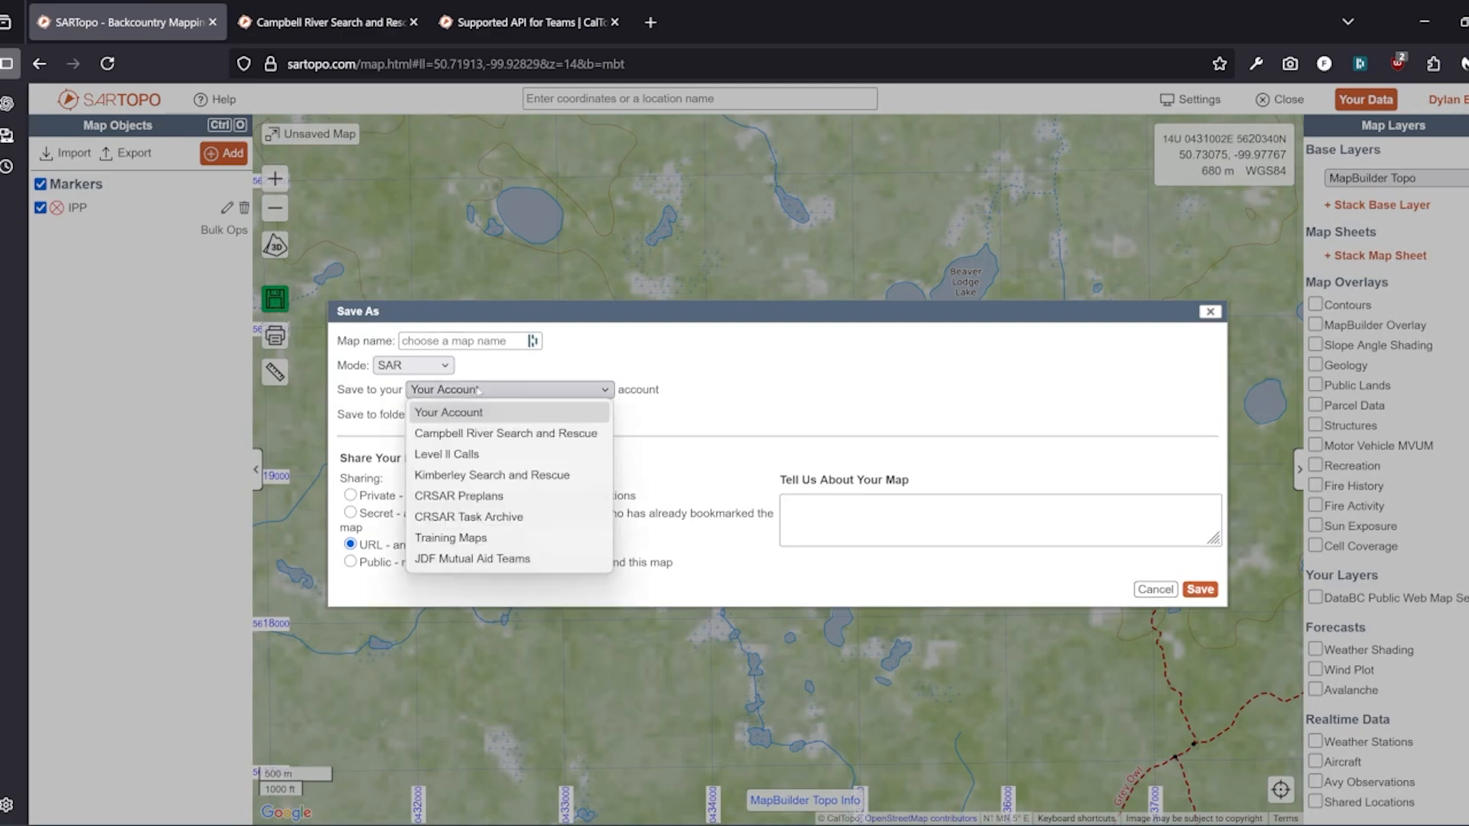
{"action": "left_click", "coordinate": [528, 435]}
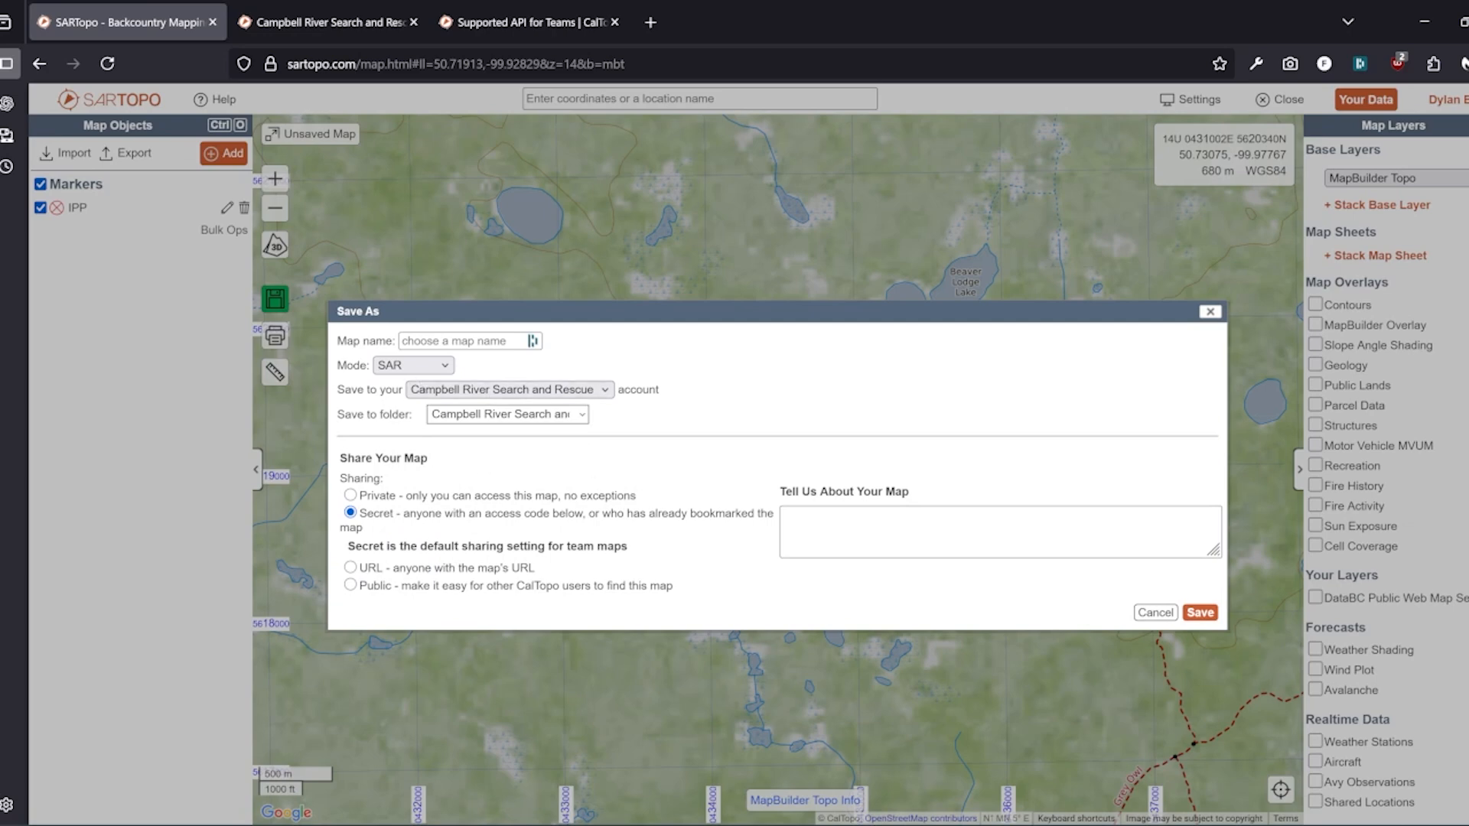
{"action": "left_click_drag", "start_coordinate": [345, 389], "coordinate": [702, 388]}
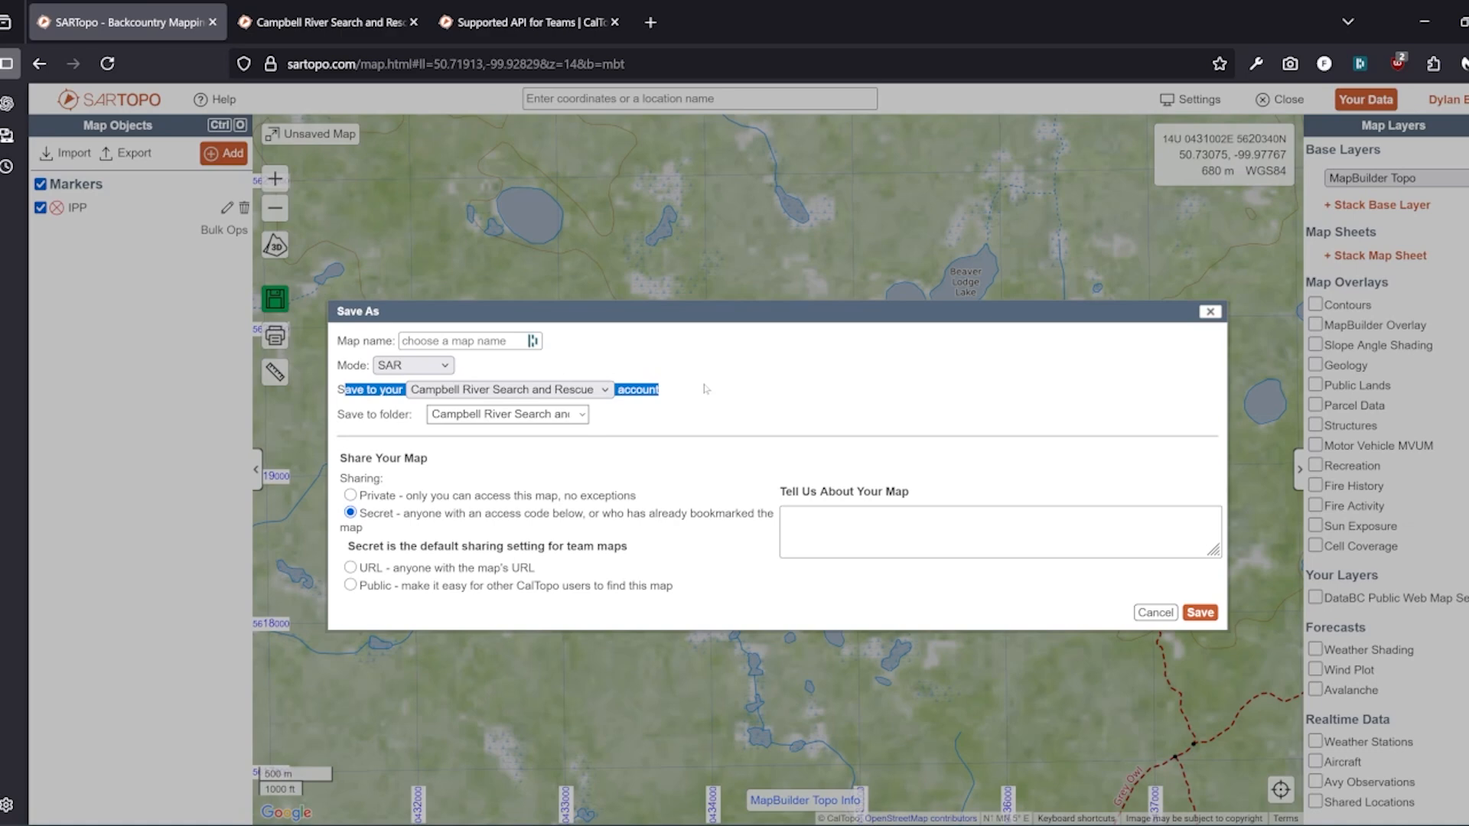
{"action": "left_click", "coordinate": [705, 389]}
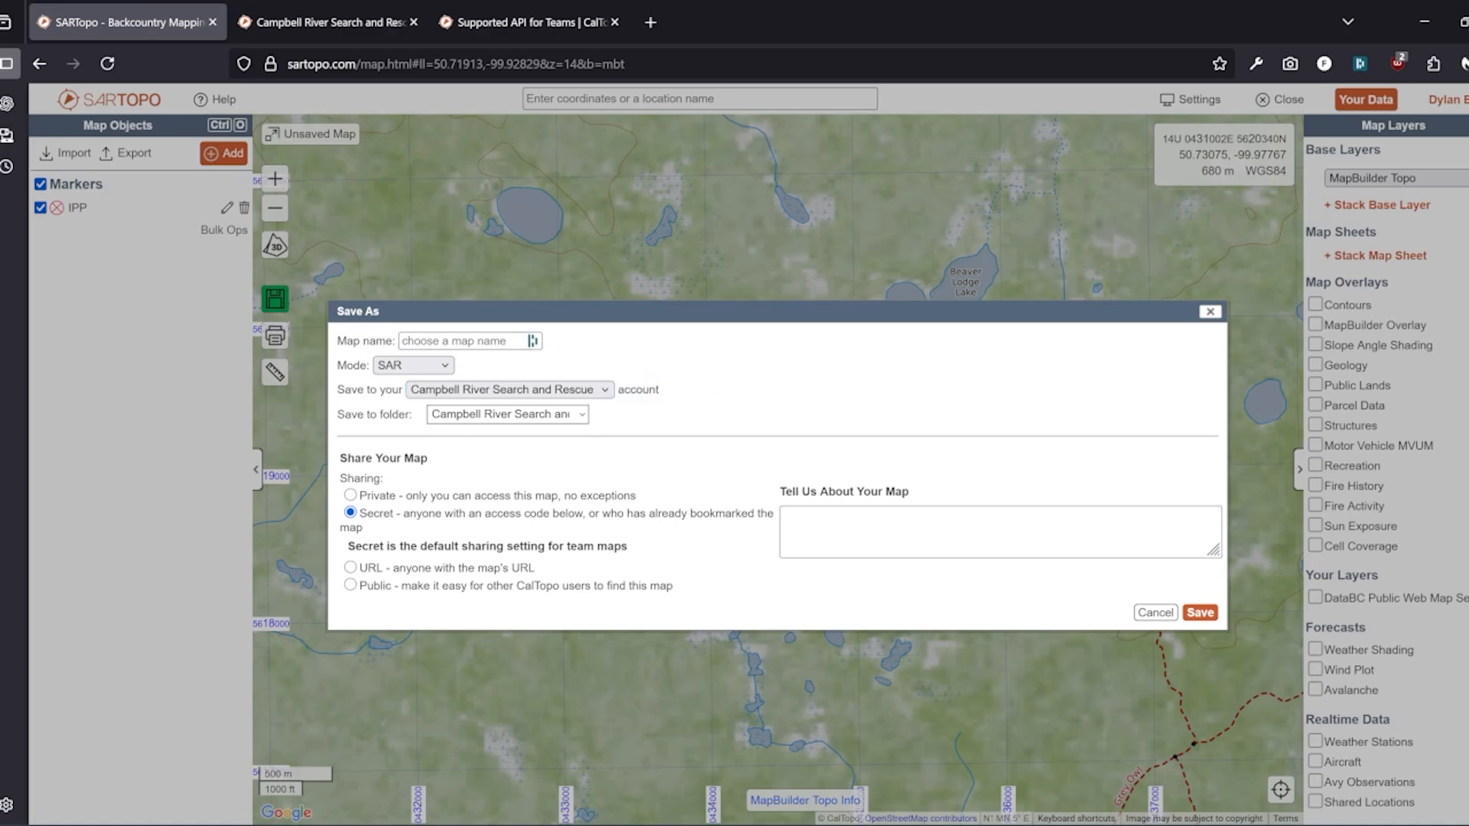
{"action": "left_click", "coordinate": [459, 340]}
{"action": "type", "text": "Demo "}
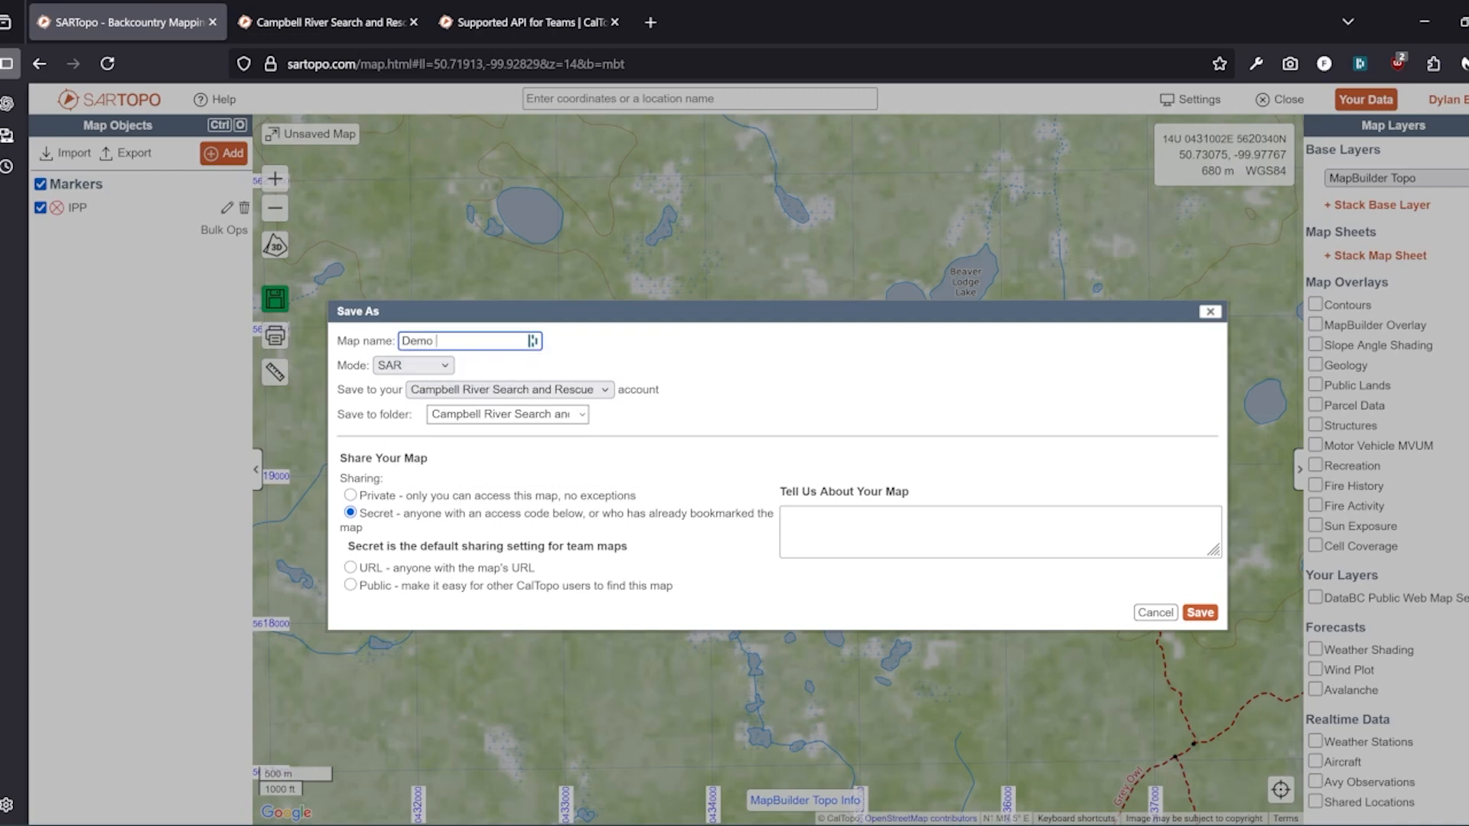
{"action": "type", "text": "for video"}
{"action": "left_click", "coordinate": [605, 391]}
{"action": "left_click", "coordinate": [659, 380]}
{"action": "left_click", "coordinate": [1199, 613]}
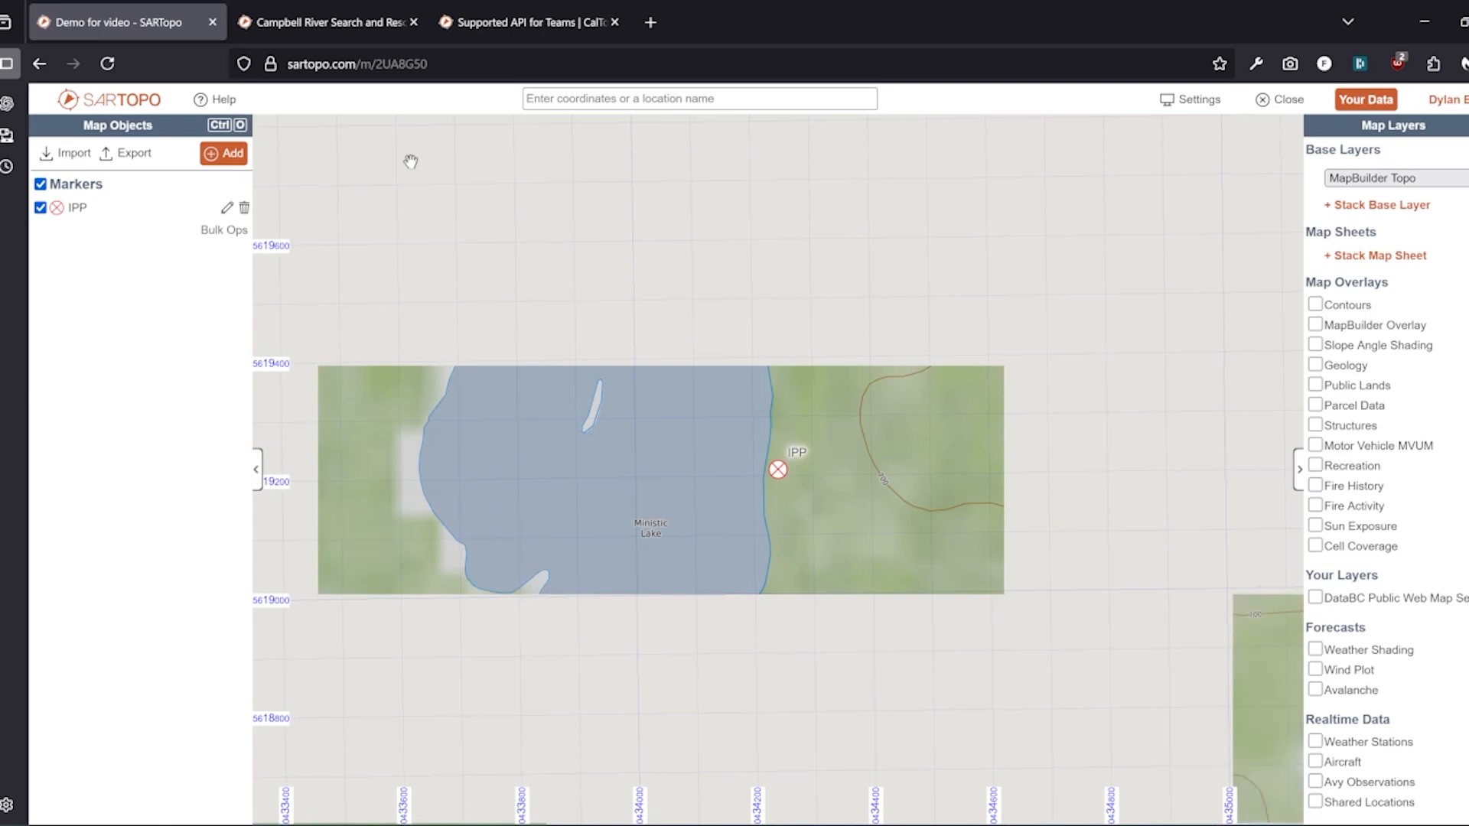
Copy the saved SARTopo map's full web address and bring SAR Command Assistant forward
{"action": "key", "text": "ctrl+l"}
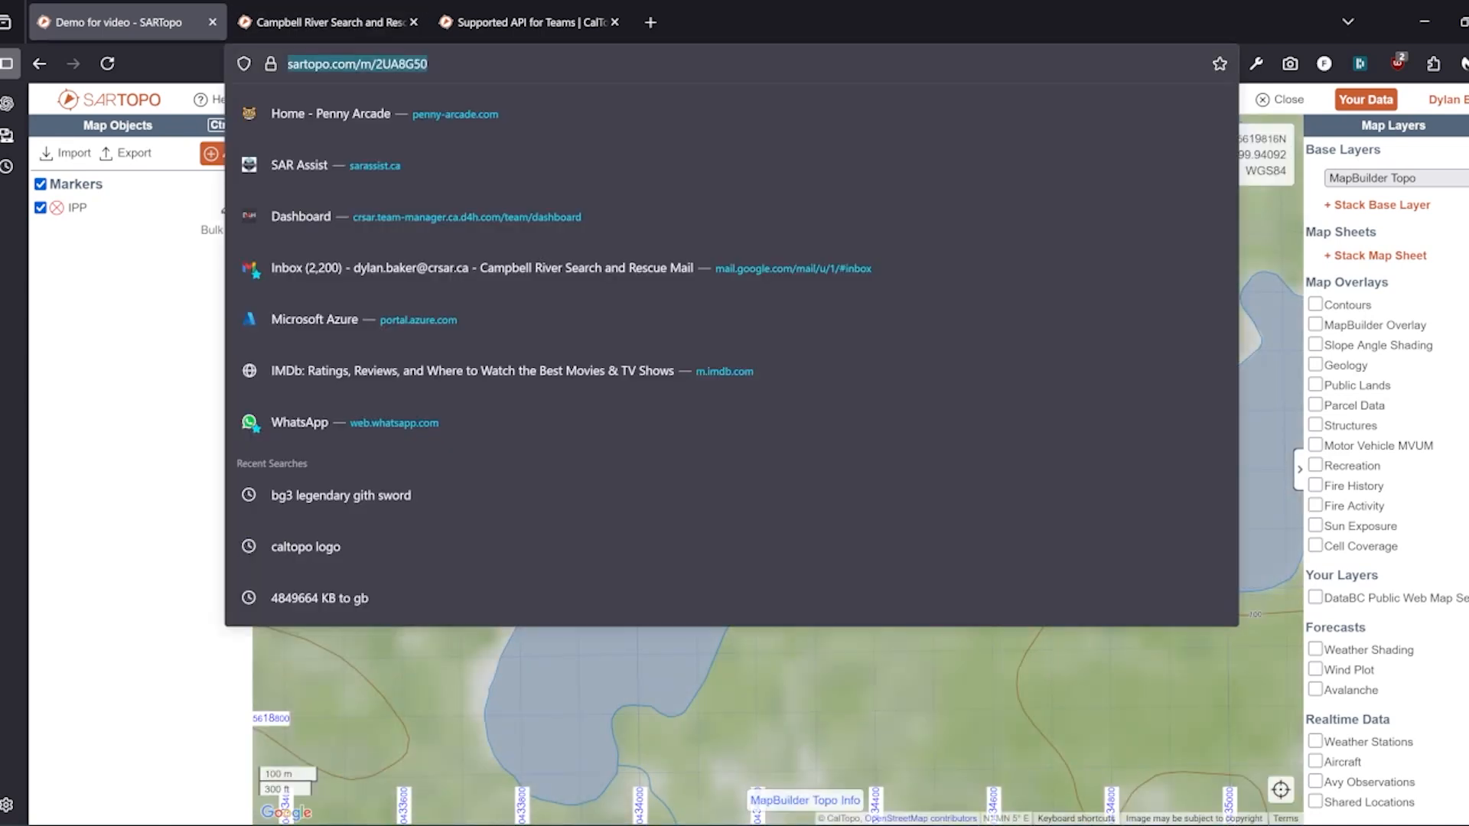
{"action": "left_click", "coordinate": [469, 64]}
{"action": "key", "text": "ctrl+shift+Left"}
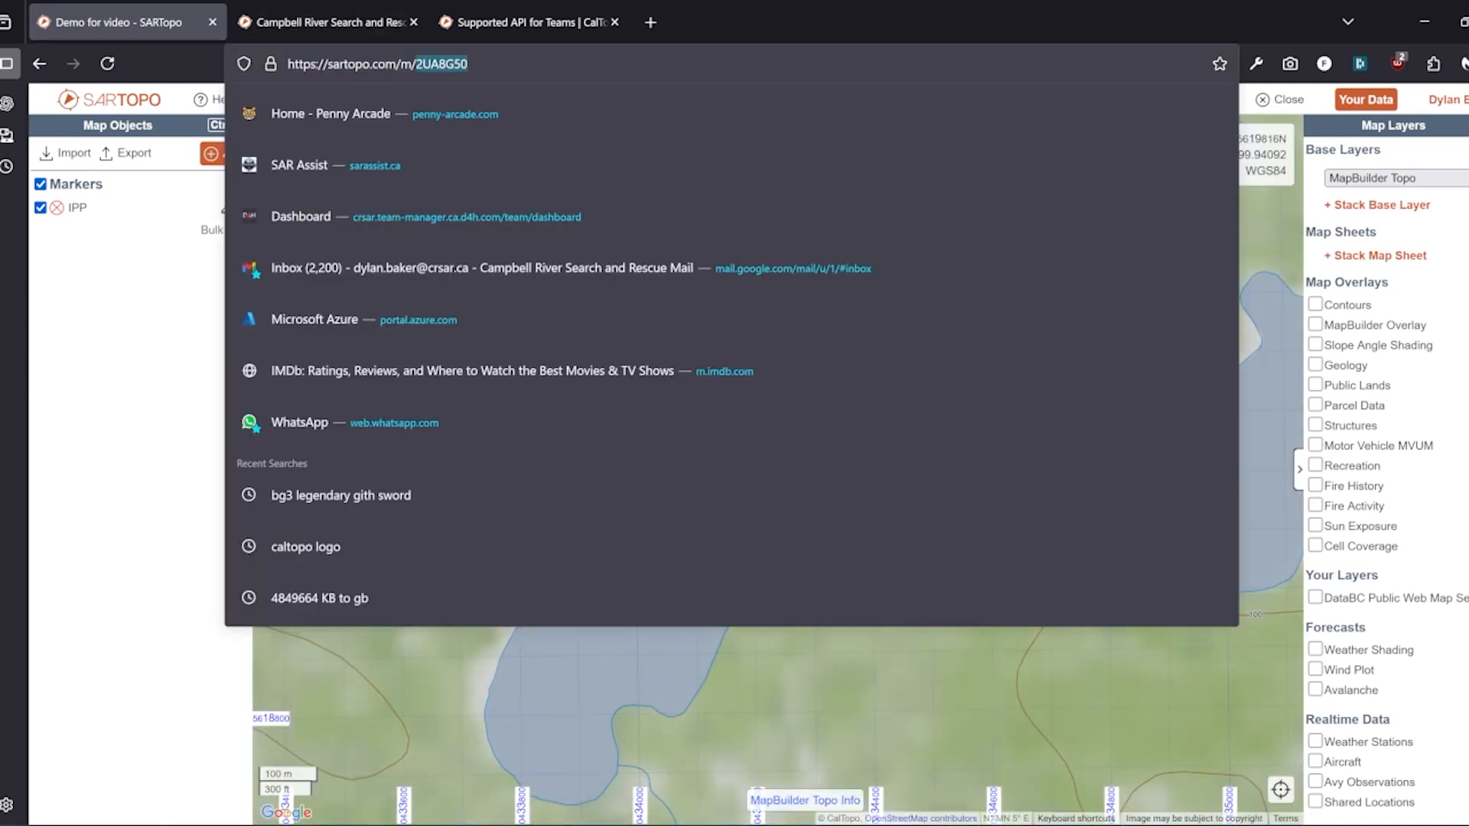
{"action": "left_click", "coordinate": [158, 279]}
{"action": "right_click", "coordinate": [418, 66]}
{"action": "key", "text": "ctrl+c"}
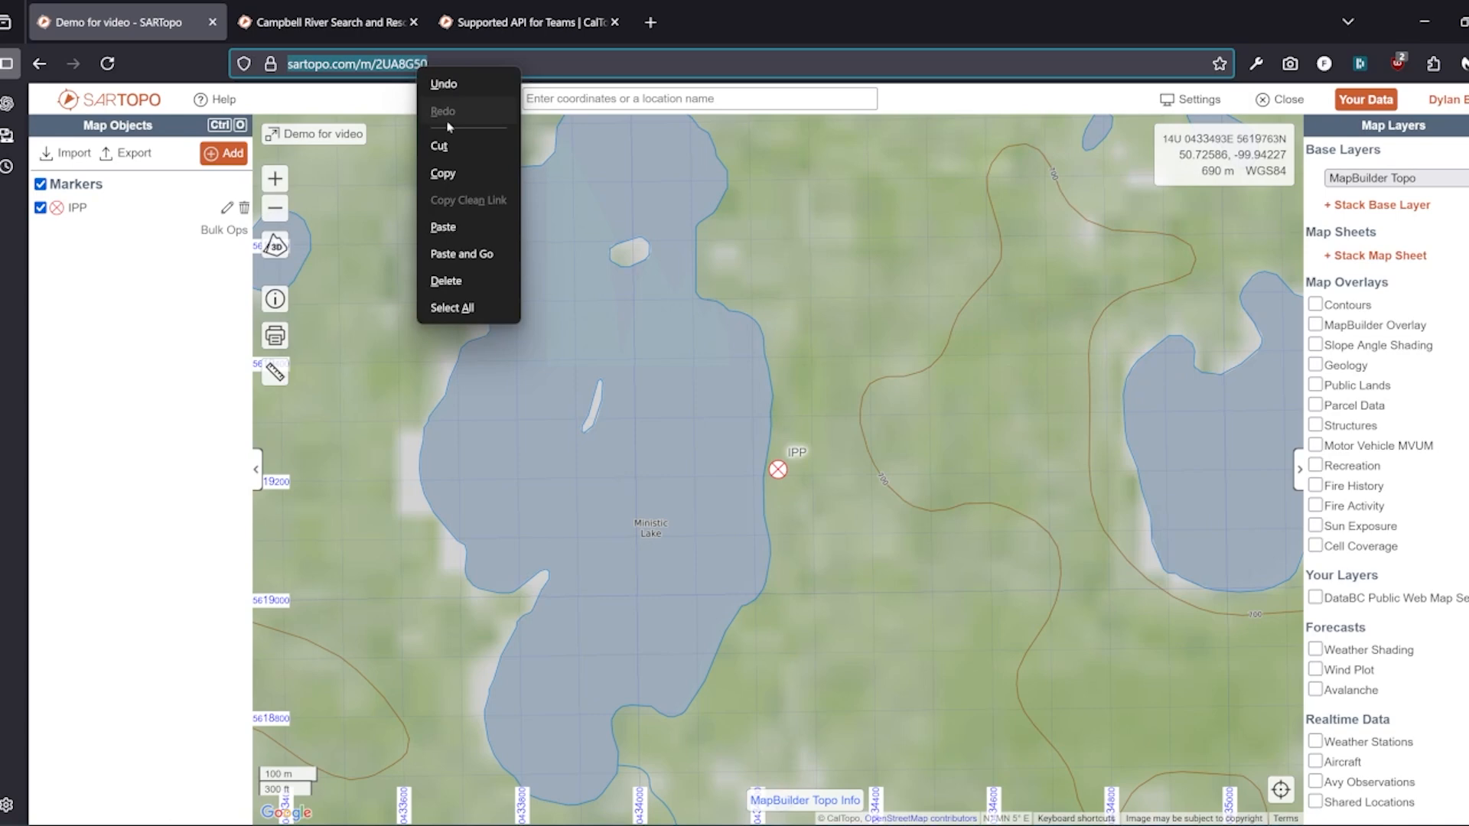
{"action": "left_click", "coordinate": [443, 173]}
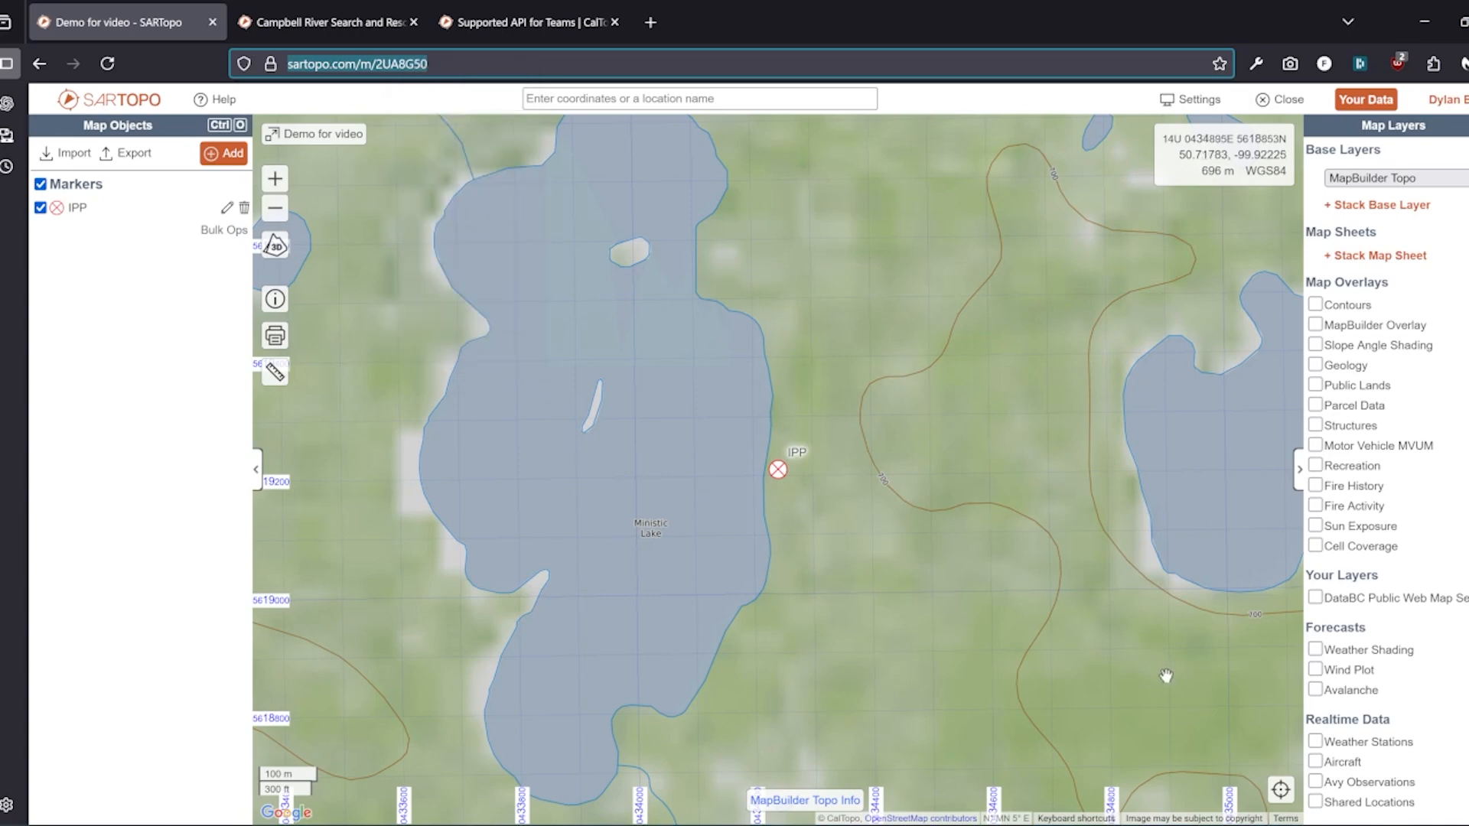
{"action": "mouse_move", "coordinate": [1193, 825]}
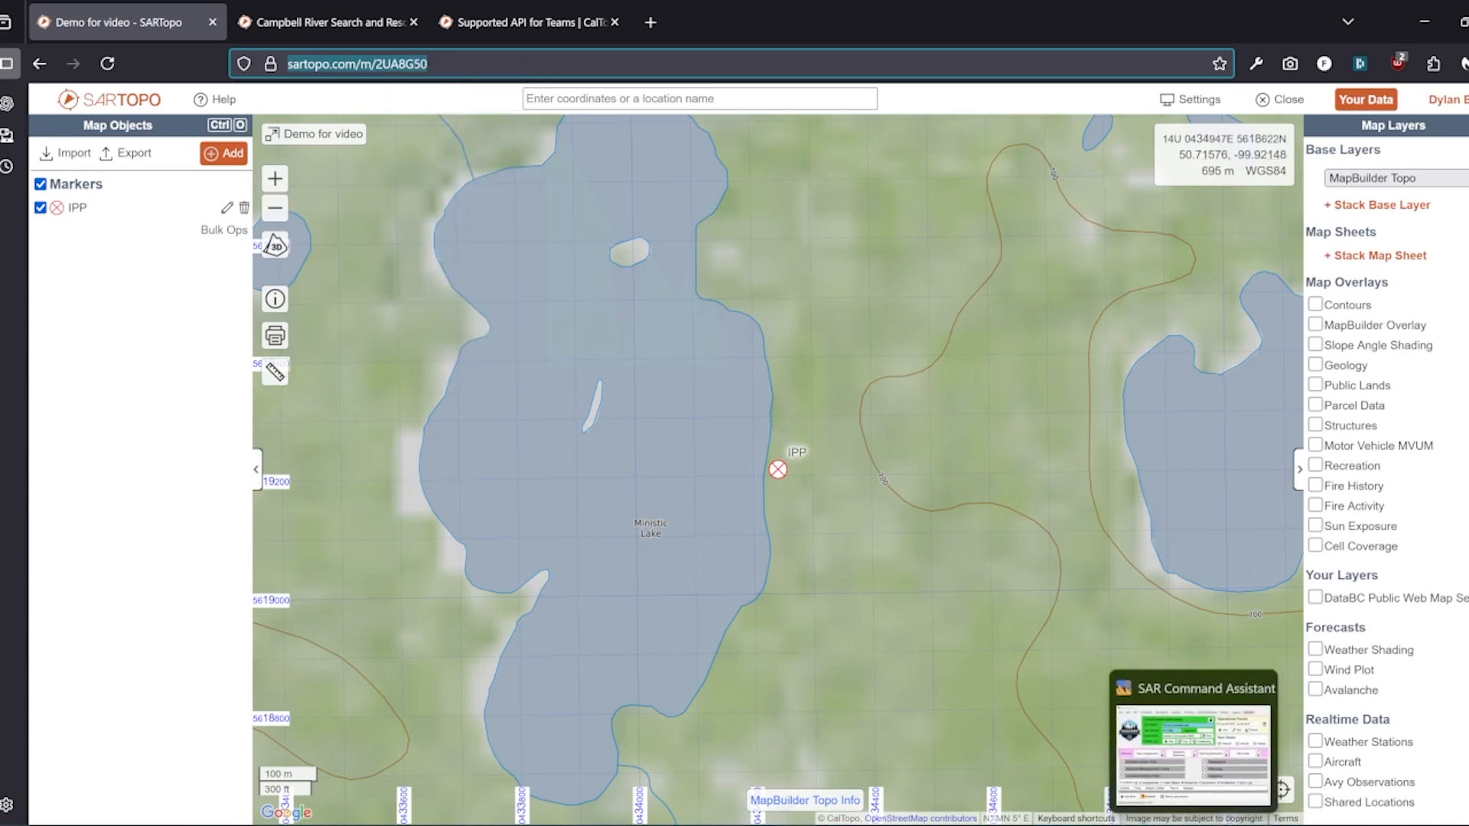
{"action": "left_click", "coordinate": [1193, 738]}
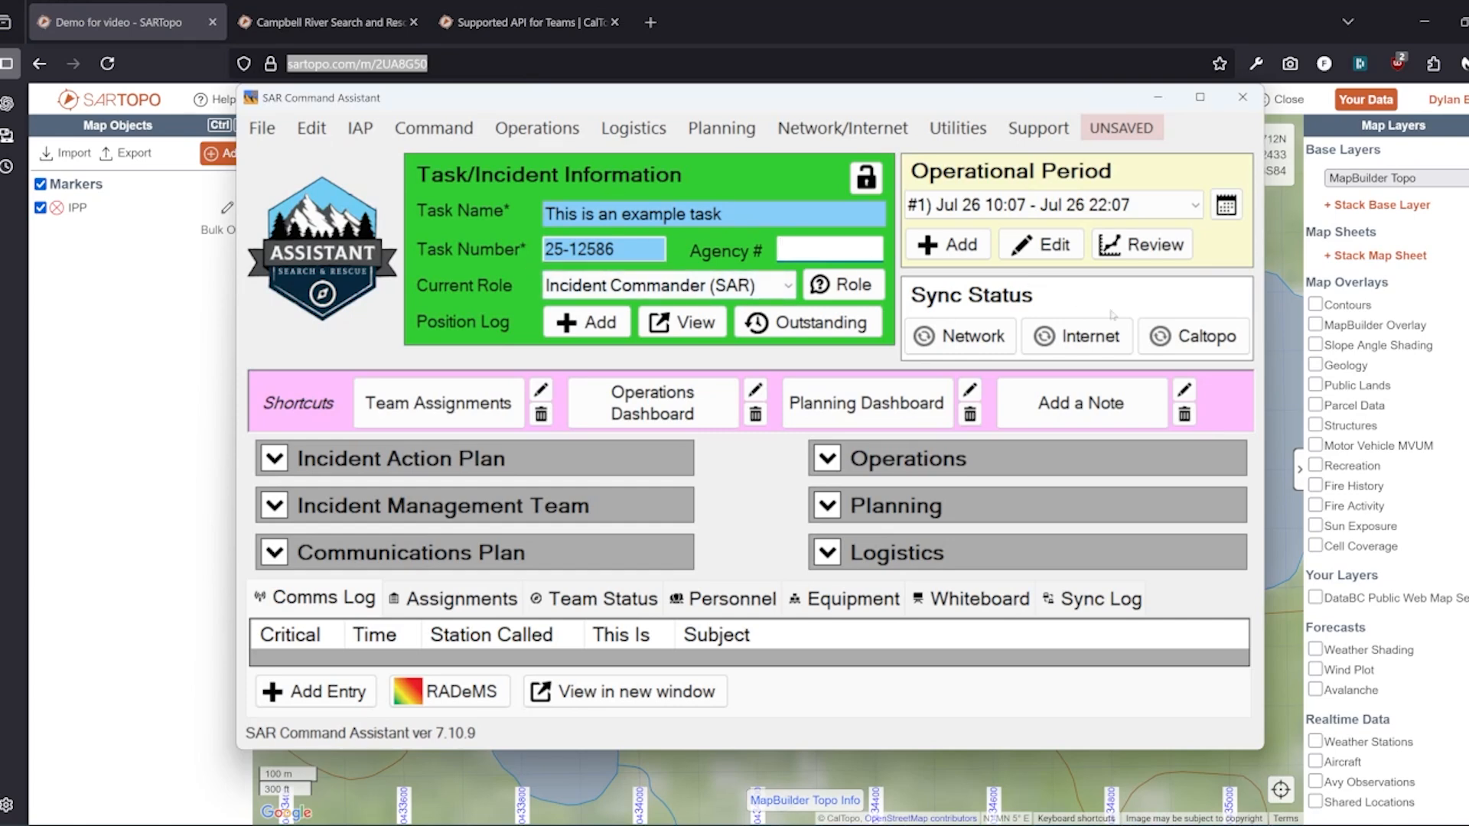
Paste the map address as the Caltopo Map ID, verify it, and start syncing
{"action": "left_click", "coordinate": [1206, 337]}
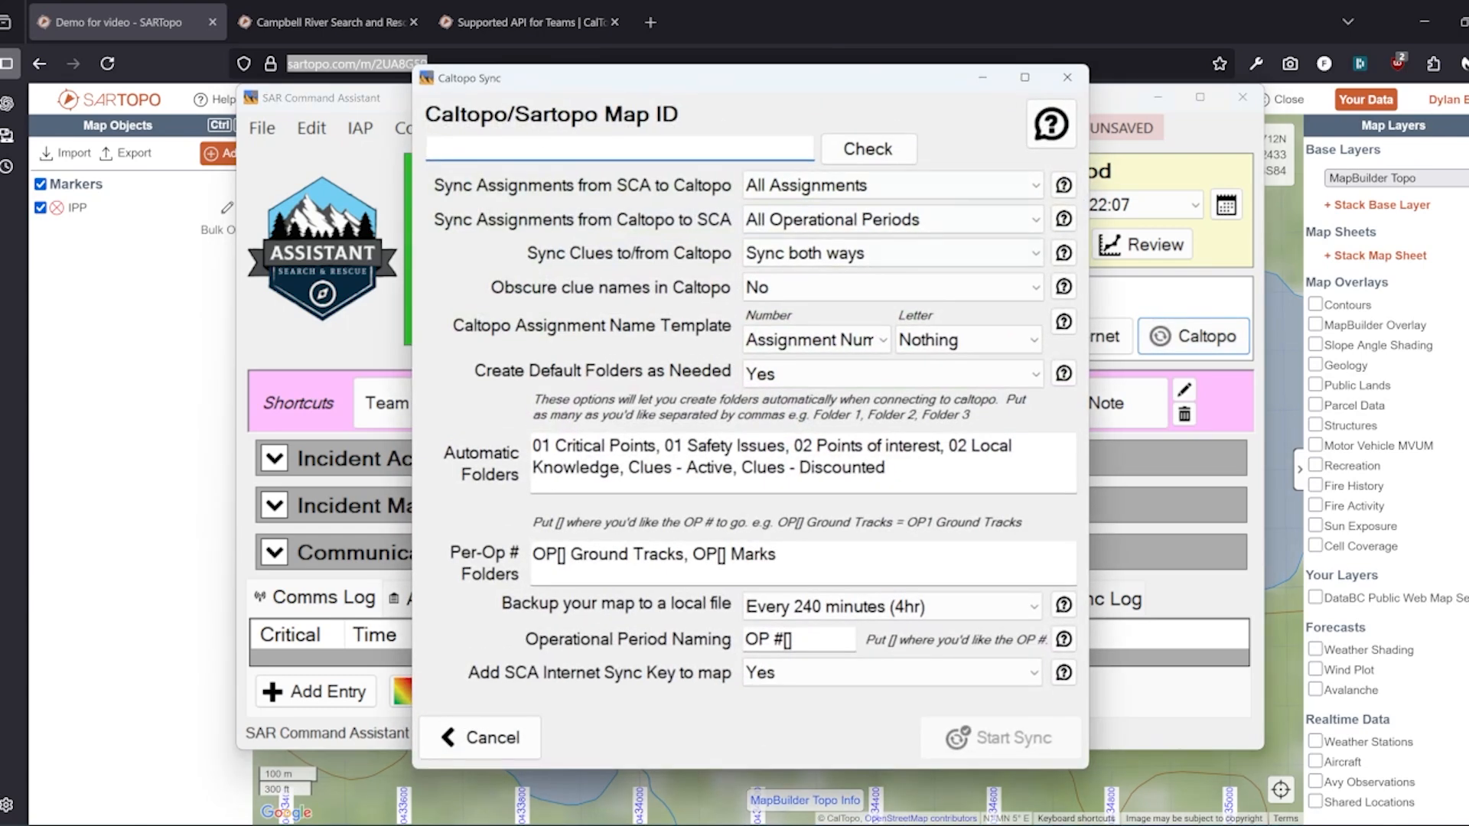
{"action": "right_click", "coordinate": [540, 148]}
{"action": "left_click", "coordinate": [566, 220]}
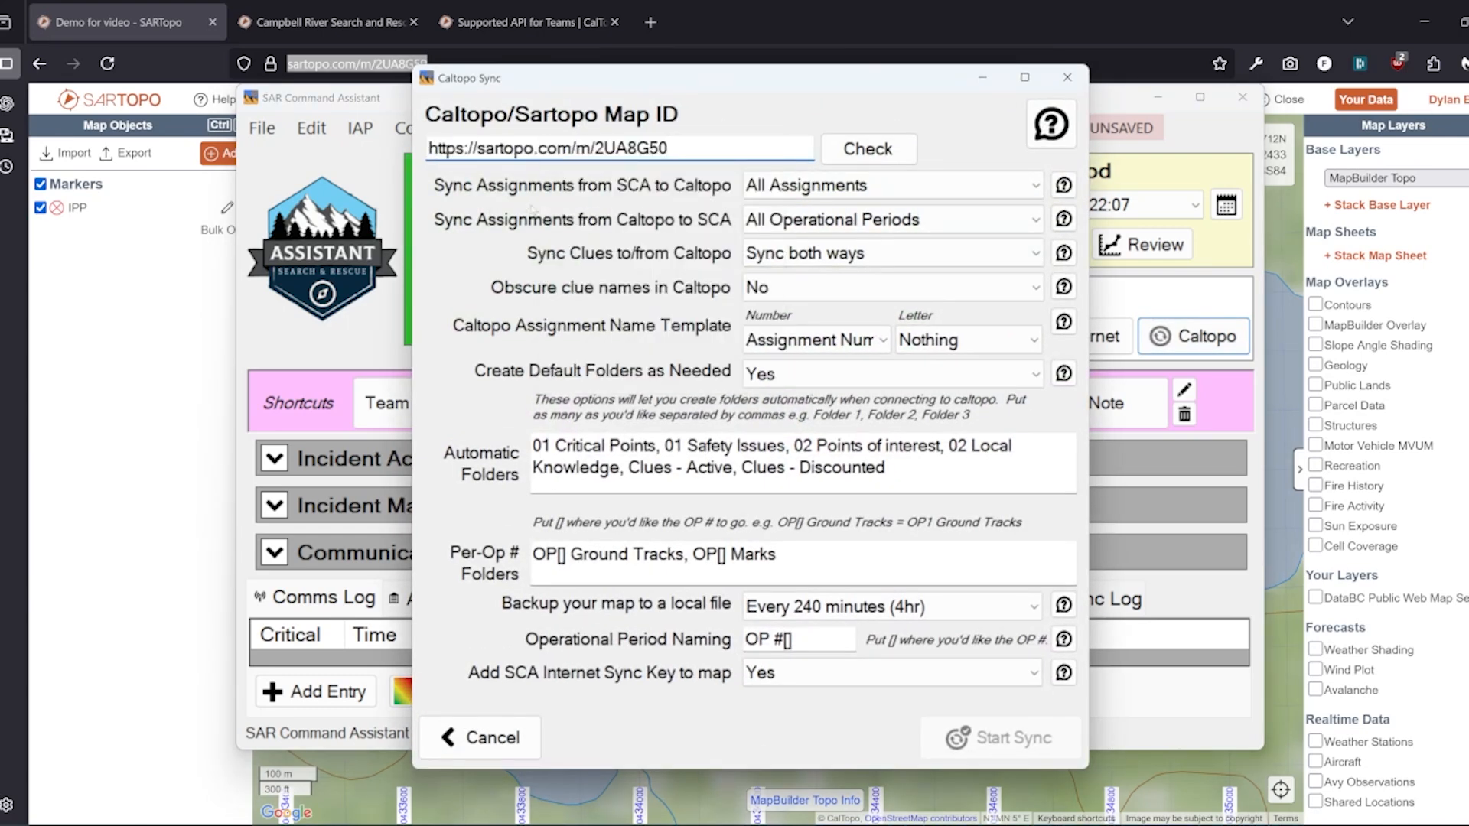
{"action": "left_click", "coordinate": [894, 152]}
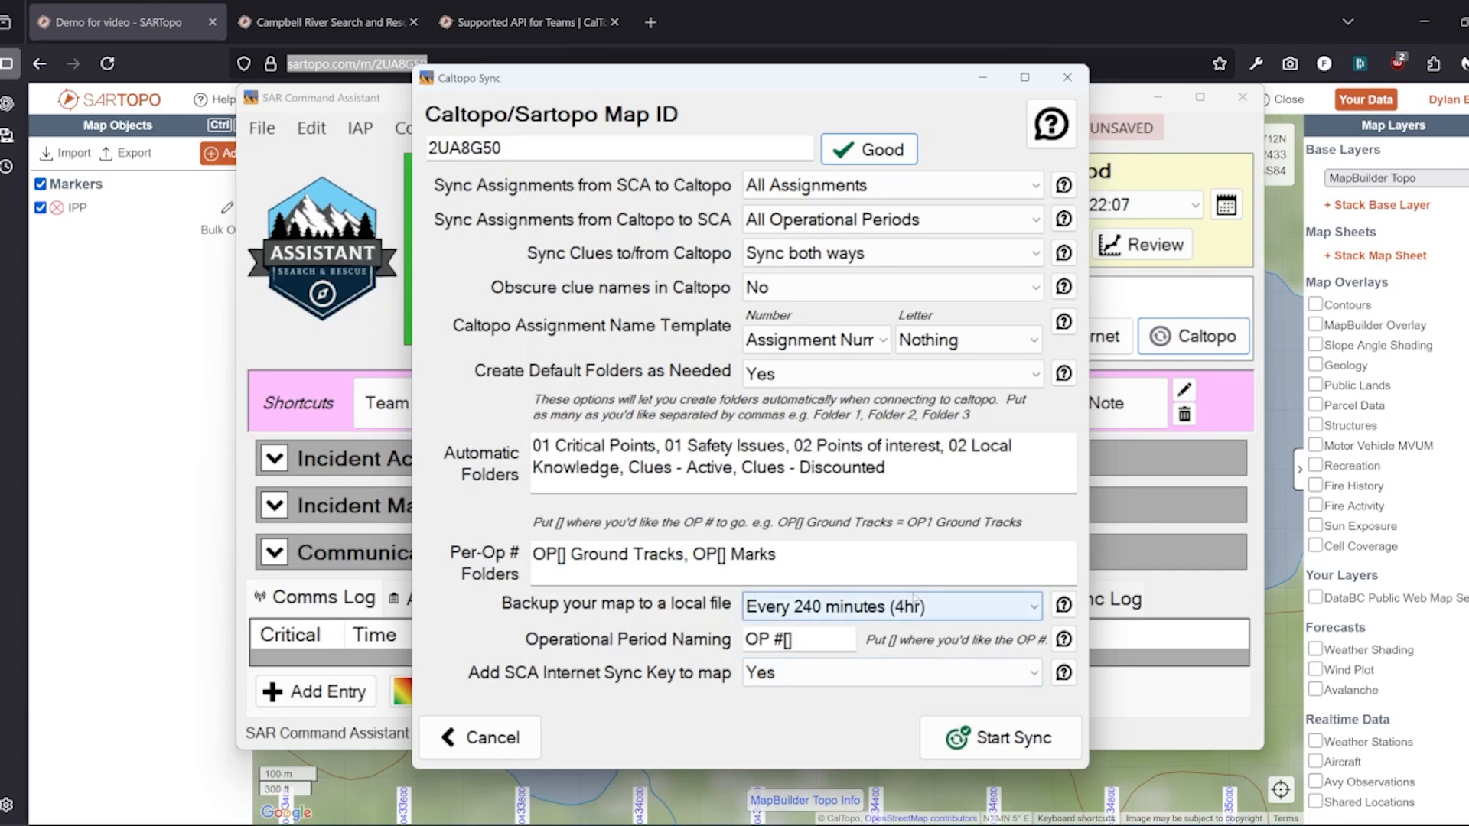
{"action": "left_click", "coordinate": [1007, 739]}
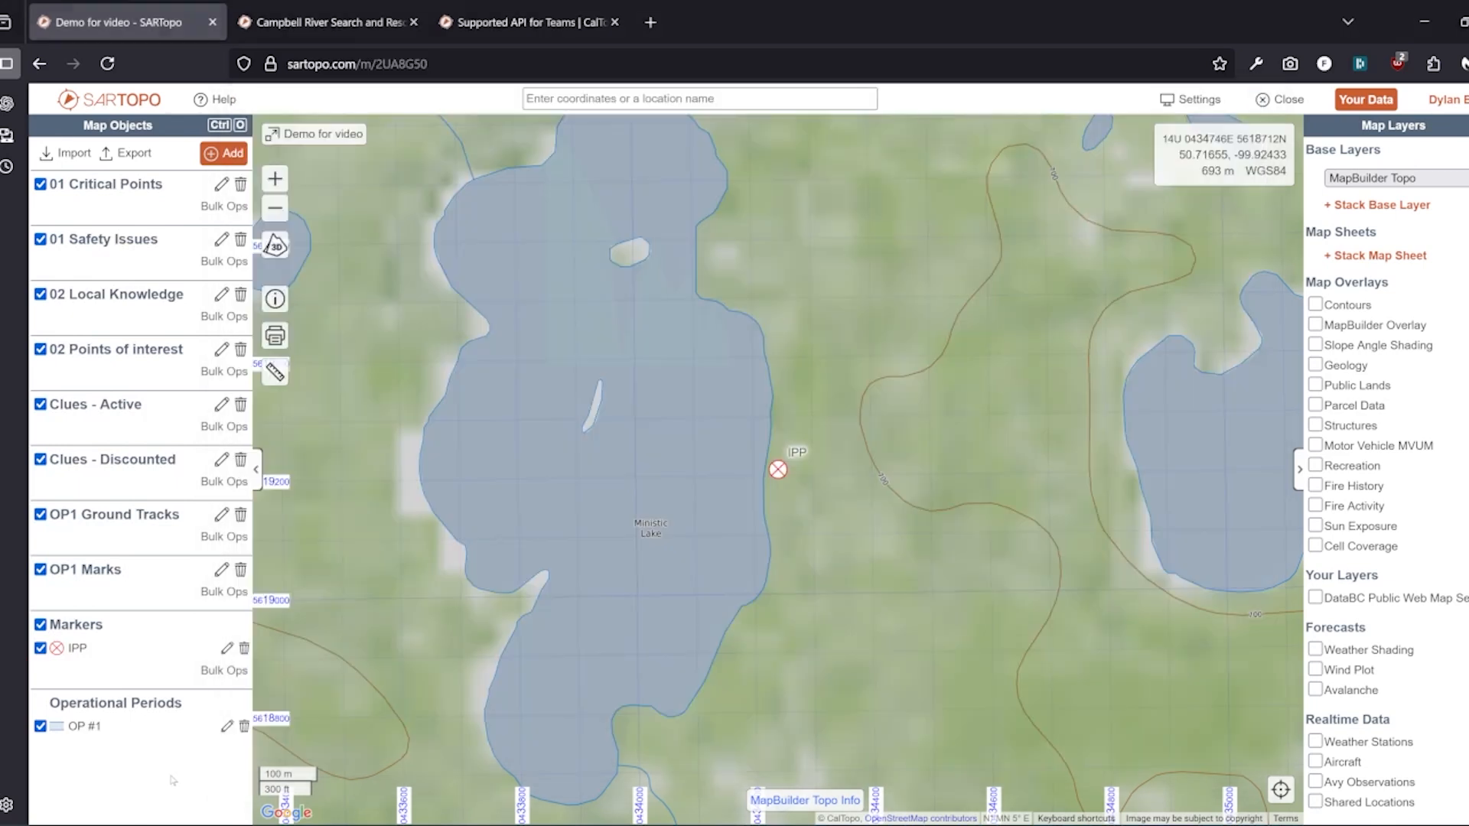
Draw a five-corner area assignment polygon northeast of the IPP for operational period OP #1
{"action": "left_click", "coordinate": [174, 780]}
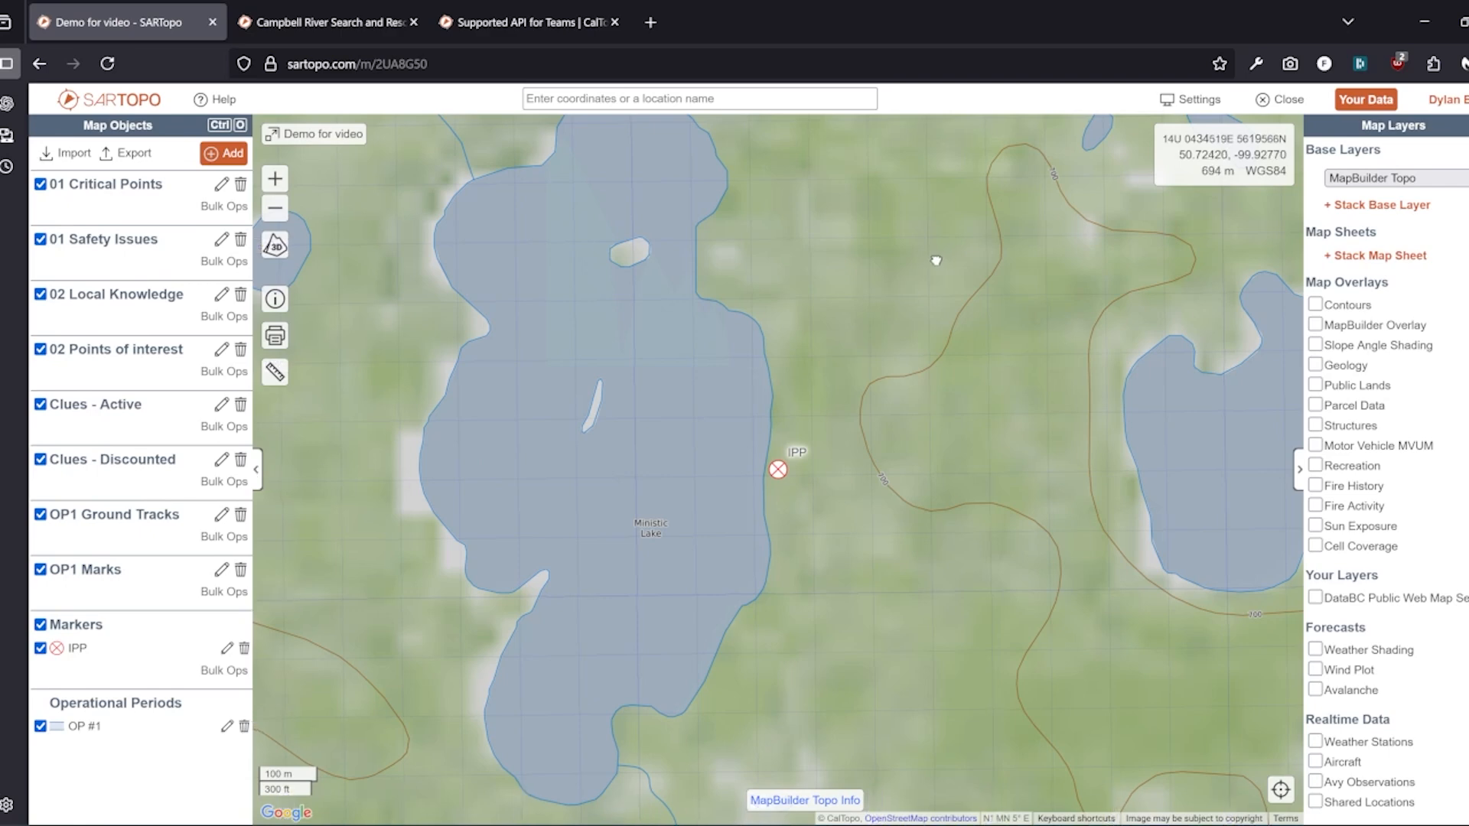
{"action": "left_click_drag", "start_coordinate": [934, 255], "coordinate": [830, 390]}
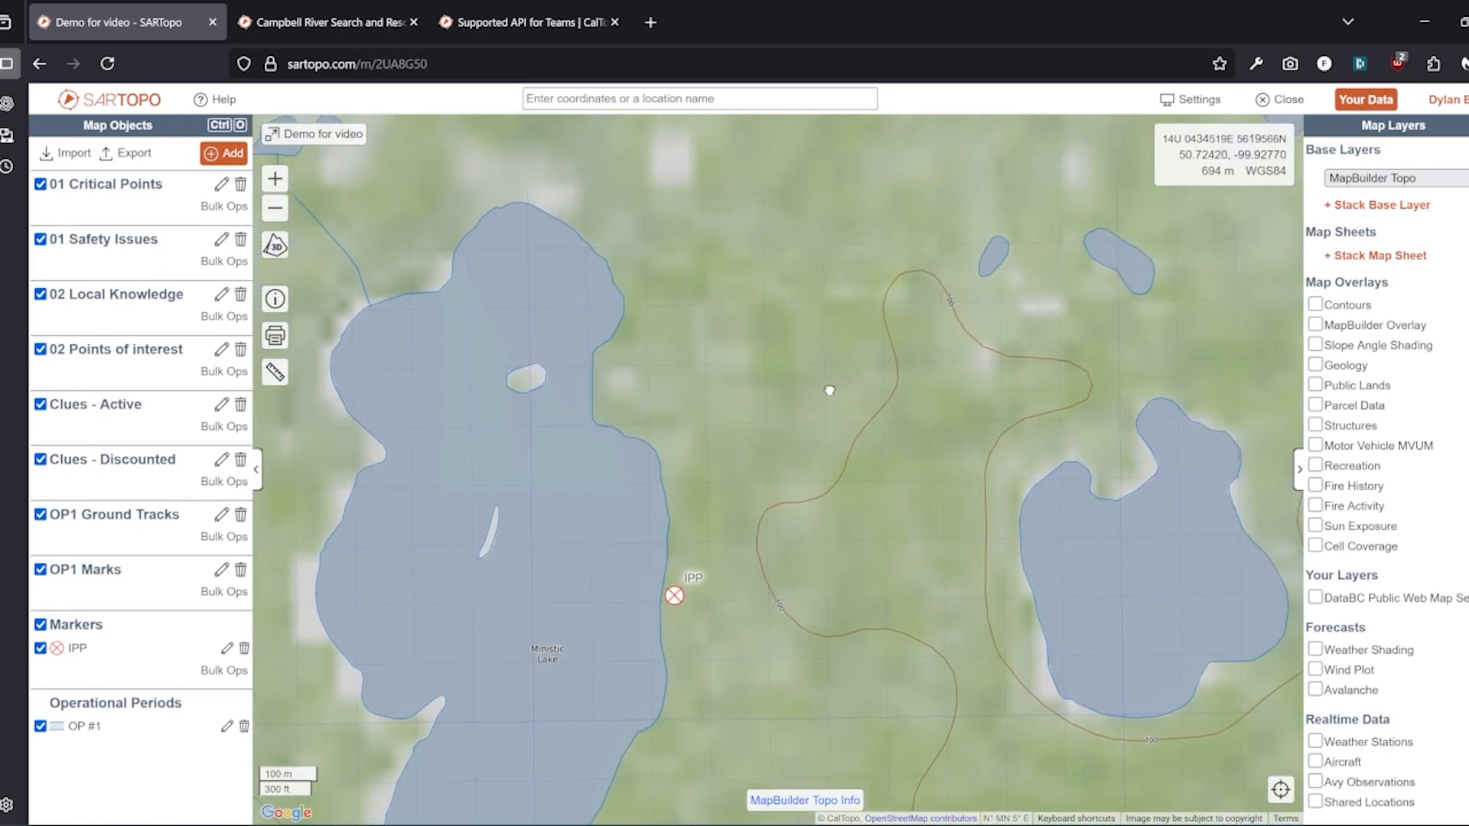
{"action": "left_click", "coordinate": [217, 154]}
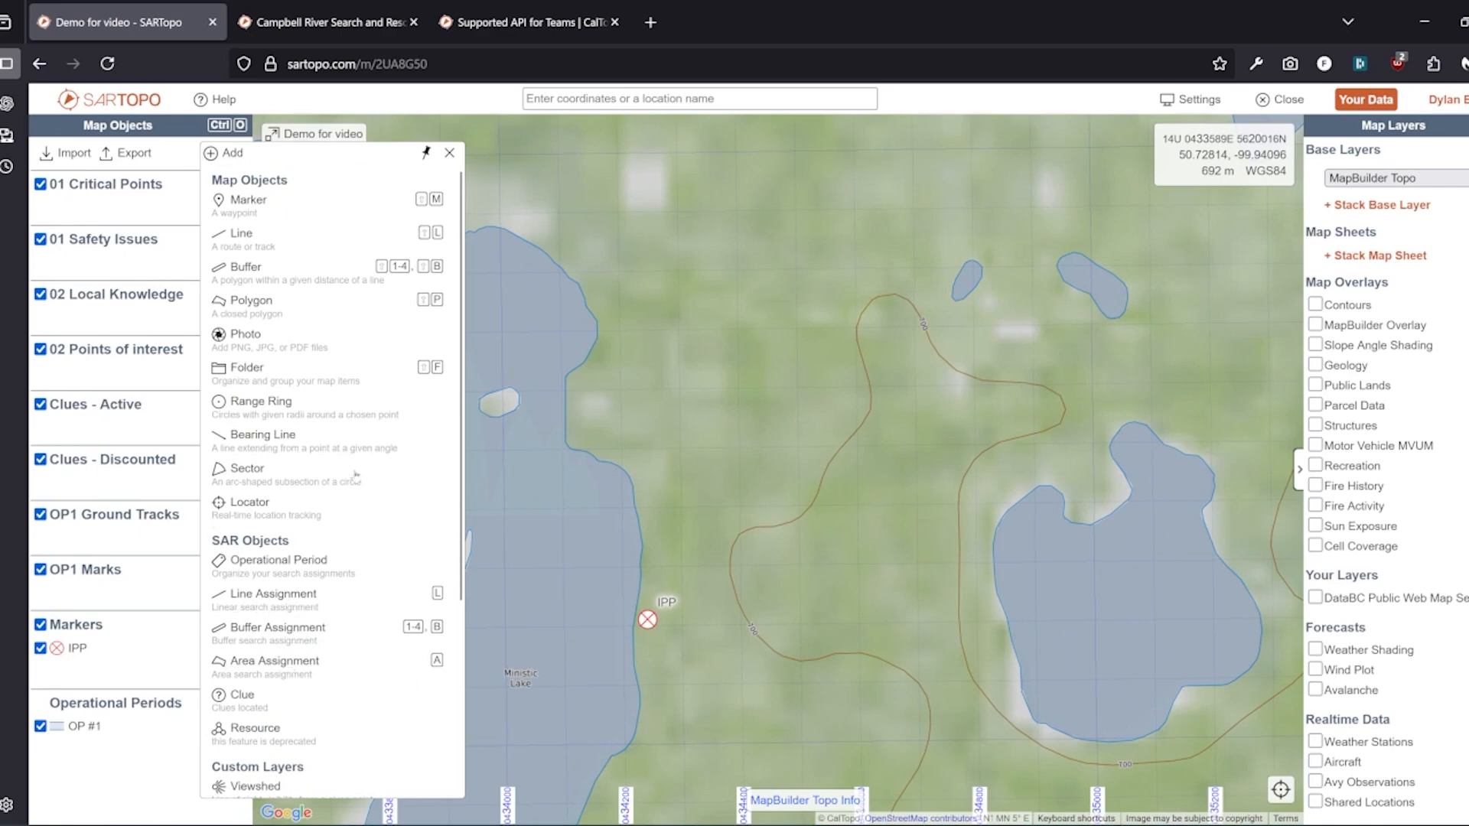
{"action": "left_click", "coordinate": [286, 673]}
{"action": "left_click", "coordinate": [695, 309]}
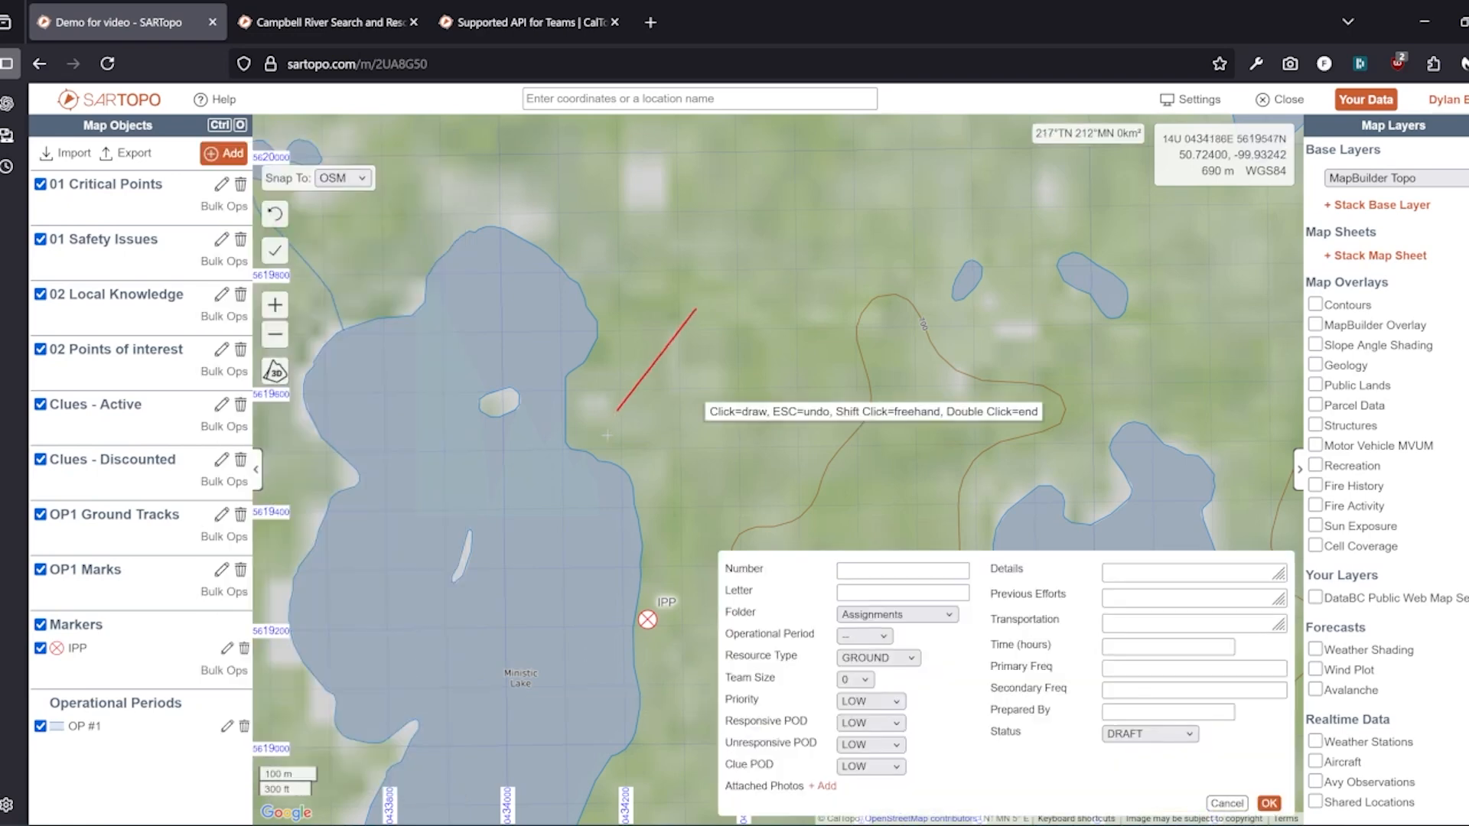
{"action": "left_click", "coordinate": [607, 438]}
{"action": "left_click", "coordinate": [661, 570]}
{"action": "left_click", "coordinate": [897, 457]}
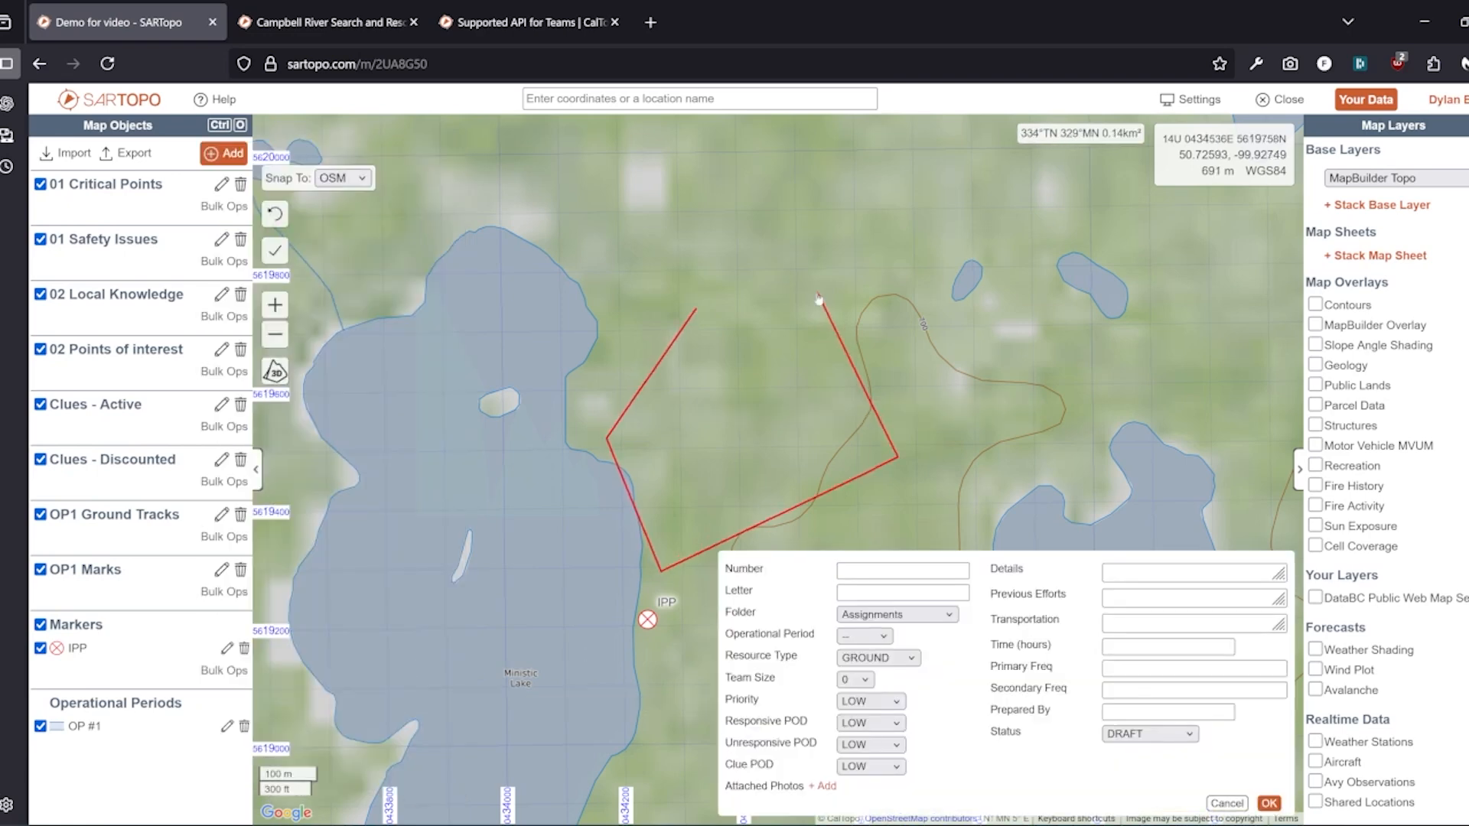
{"action": "left_click", "coordinate": [817, 293]}
{"action": "left_click", "coordinate": [865, 635]}
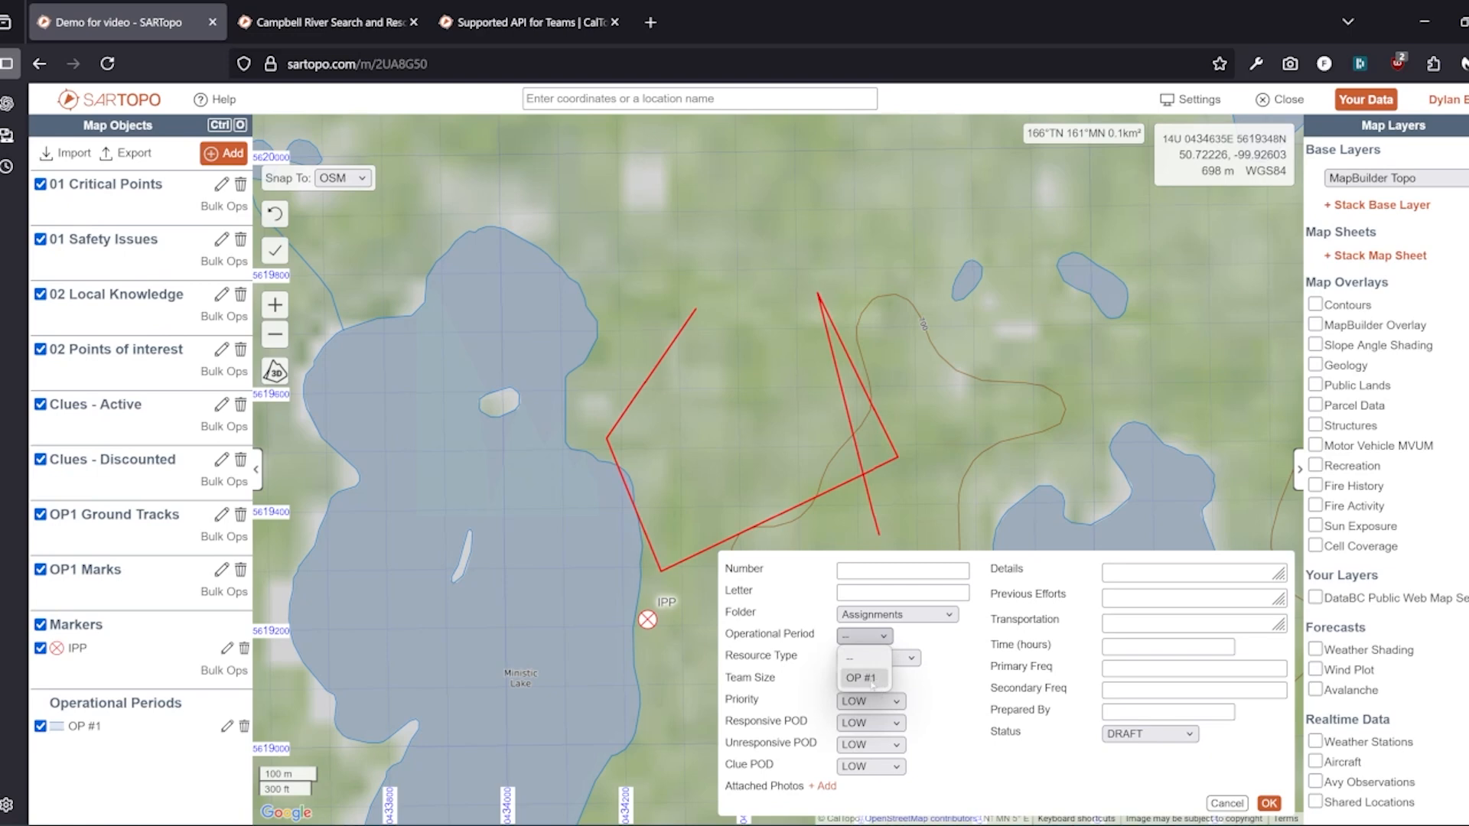
{"action": "left_click", "coordinate": [865, 678]}
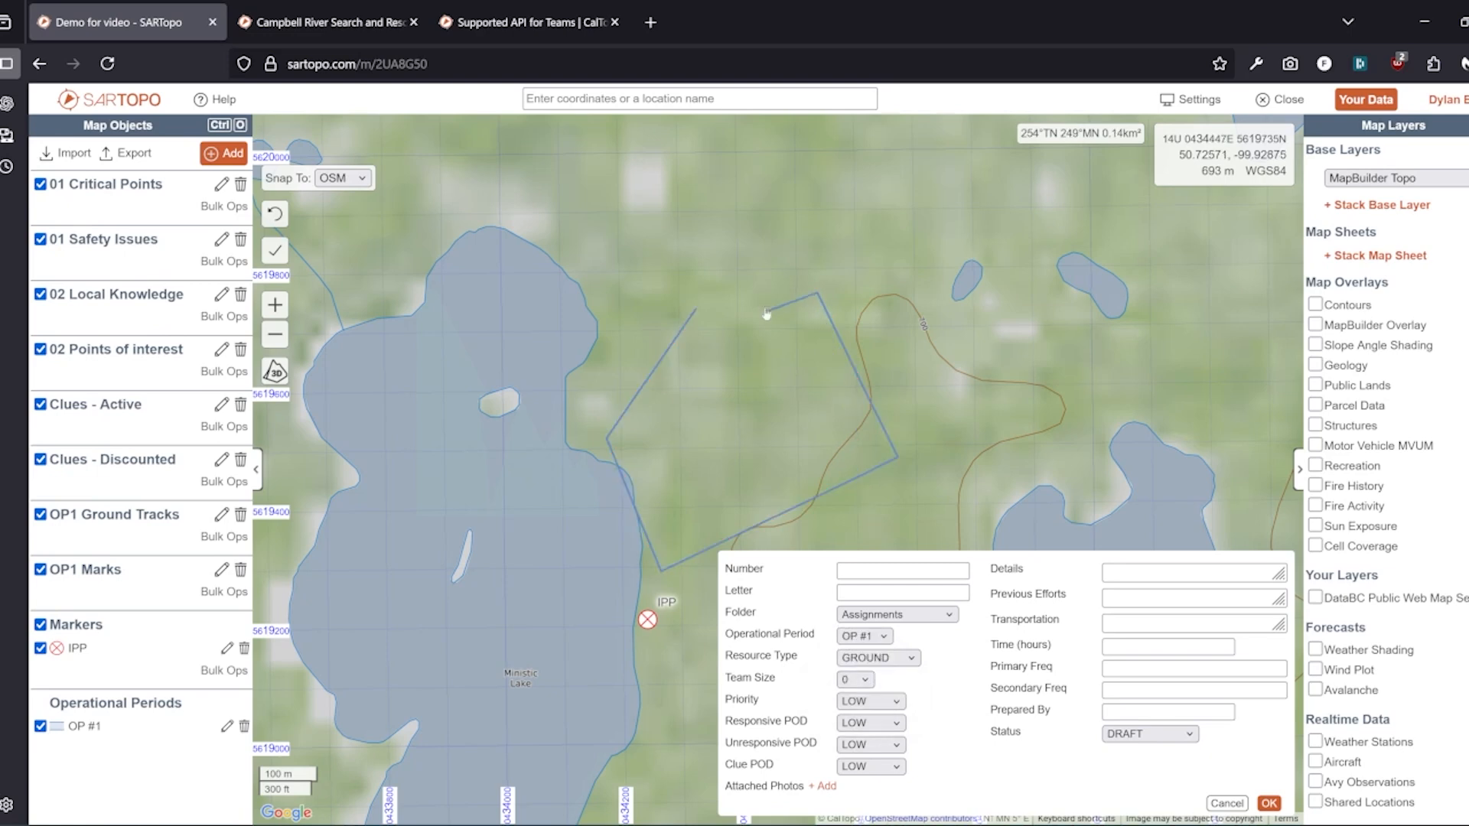
{"action": "double_click", "coordinate": [722, 285]}
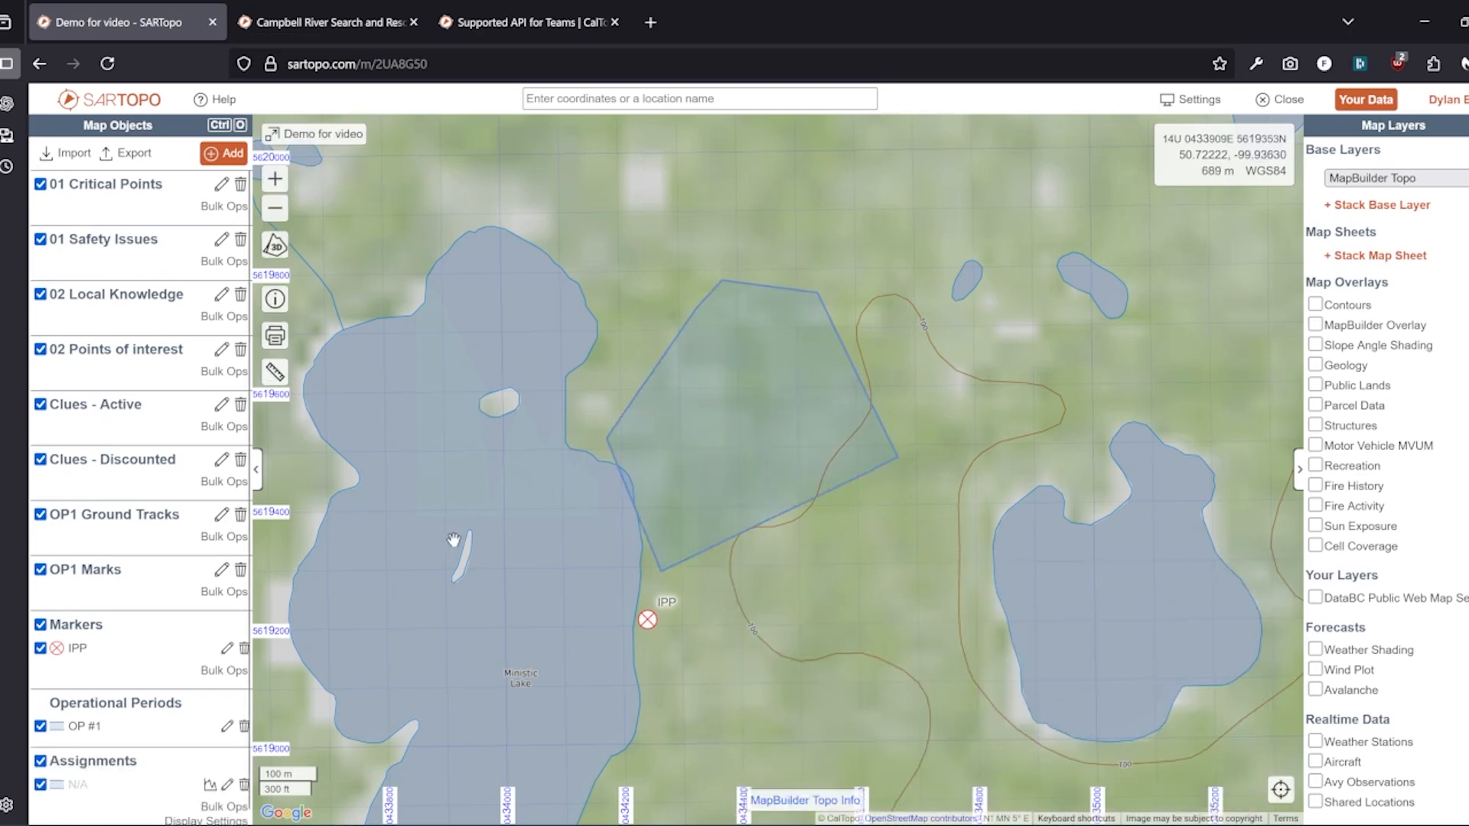
Apply the Visual Sweep Marked Area template to assignment 101, remove [COORDINATES], and save
{"action": "mouse_move", "coordinate": [1216, 820]}
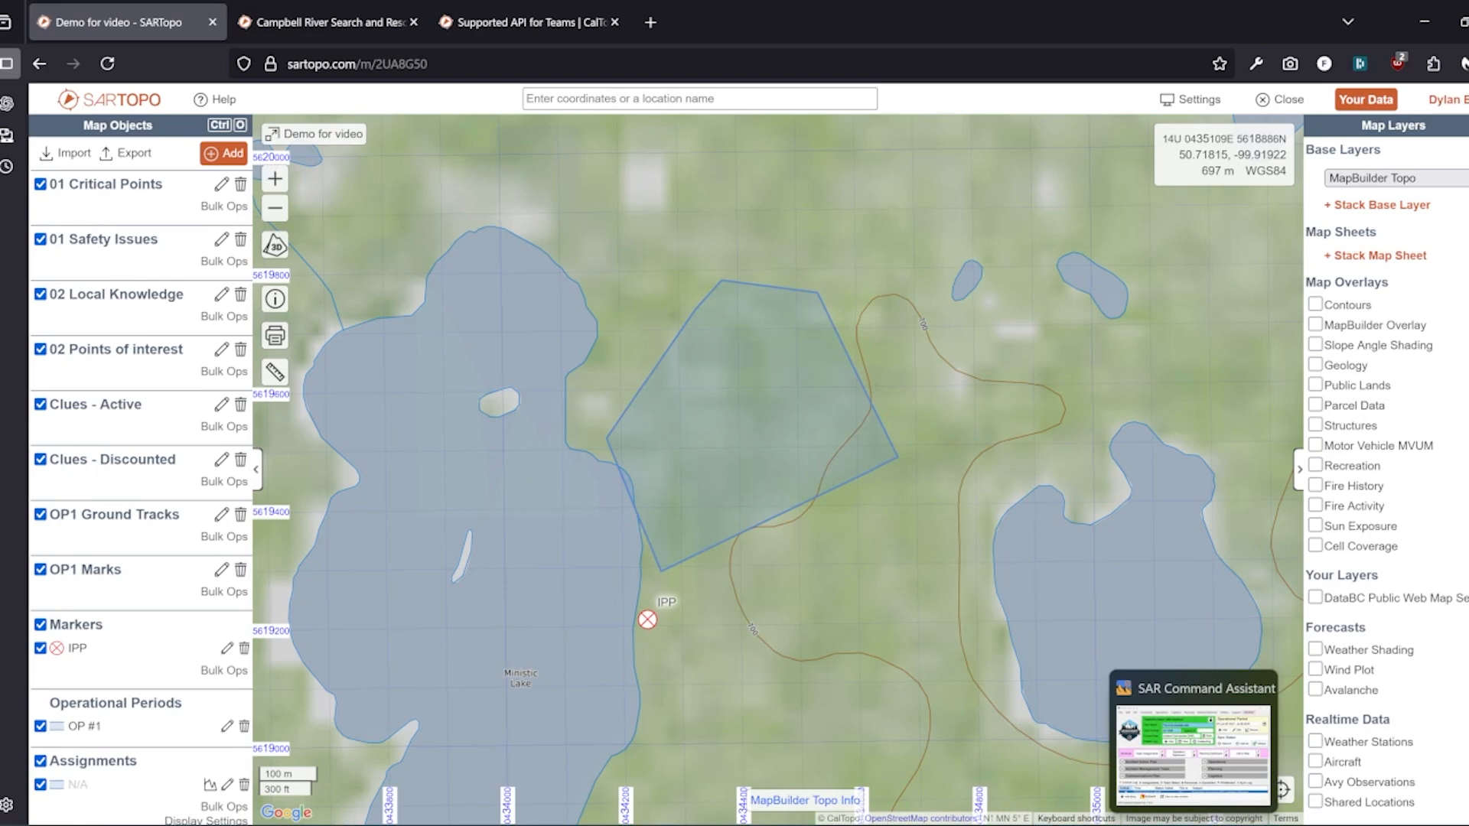
{"action": "left_click", "coordinate": [1194, 746]}
{"action": "left_click", "coordinate": [476, 406]}
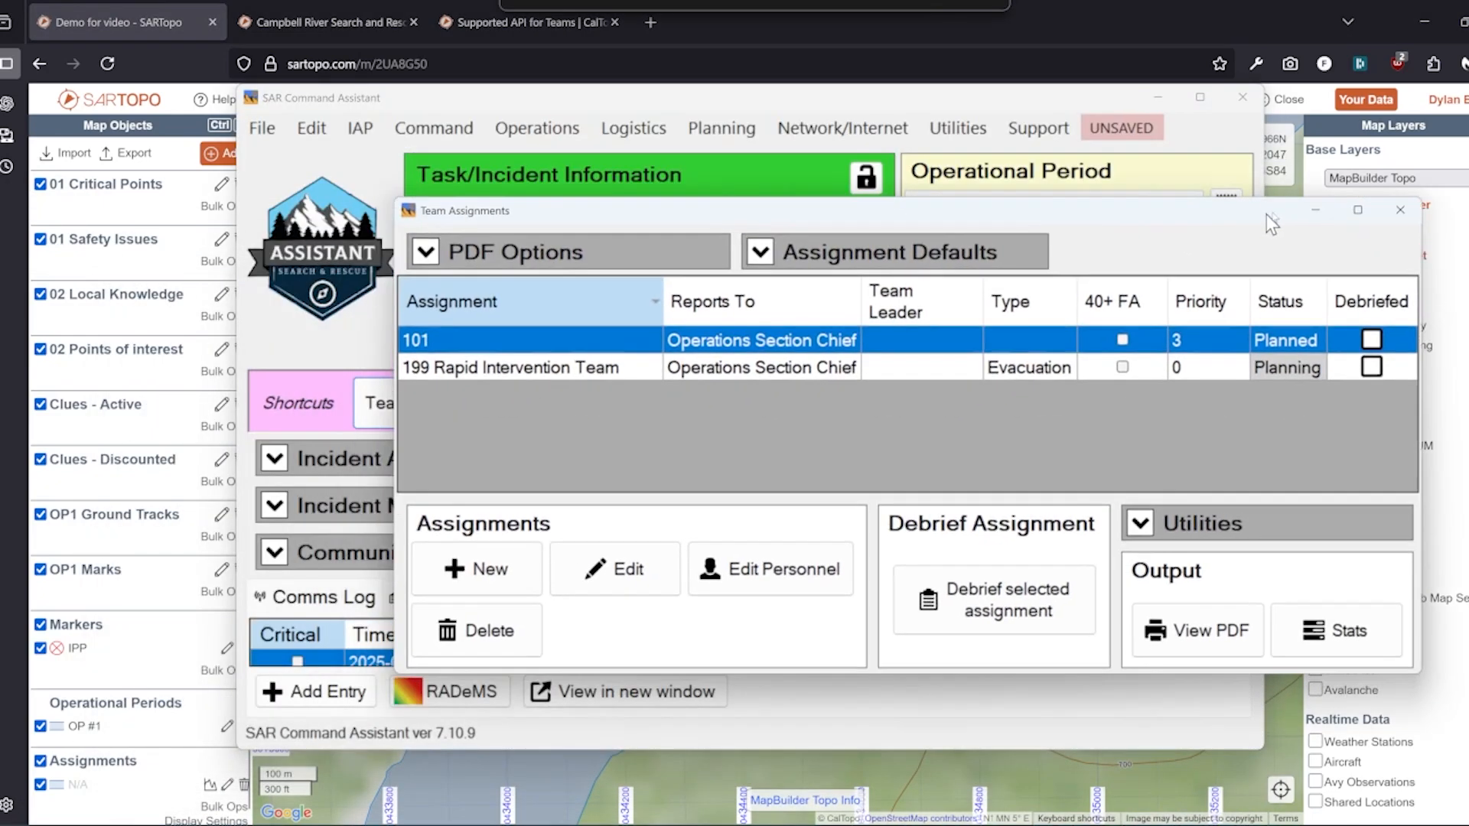
{"action": "double_click", "coordinate": [475, 347]}
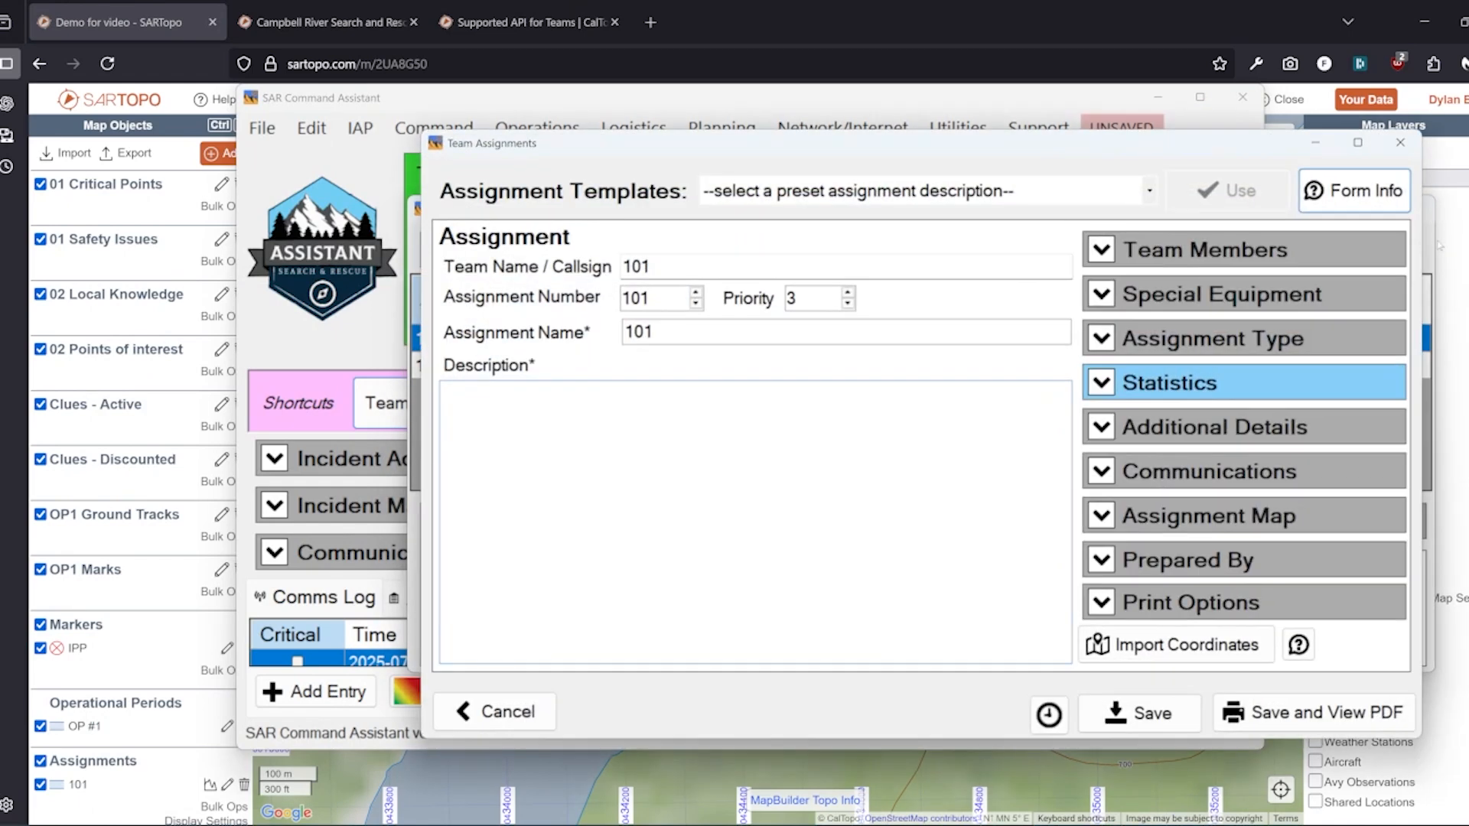
{"action": "left_click", "coordinate": [959, 191]}
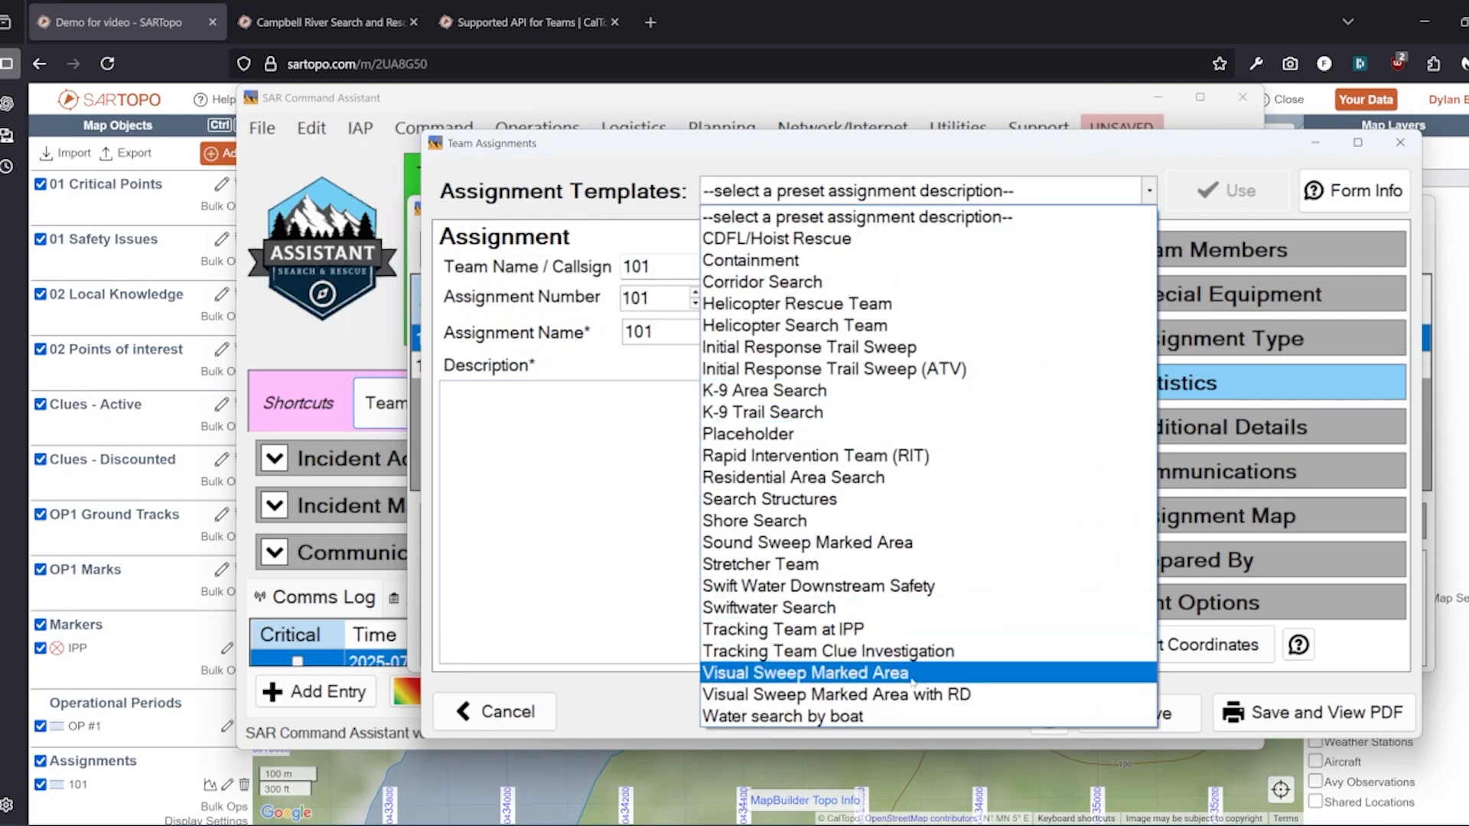
{"action": "left_click", "coordinate": [887, 673]}
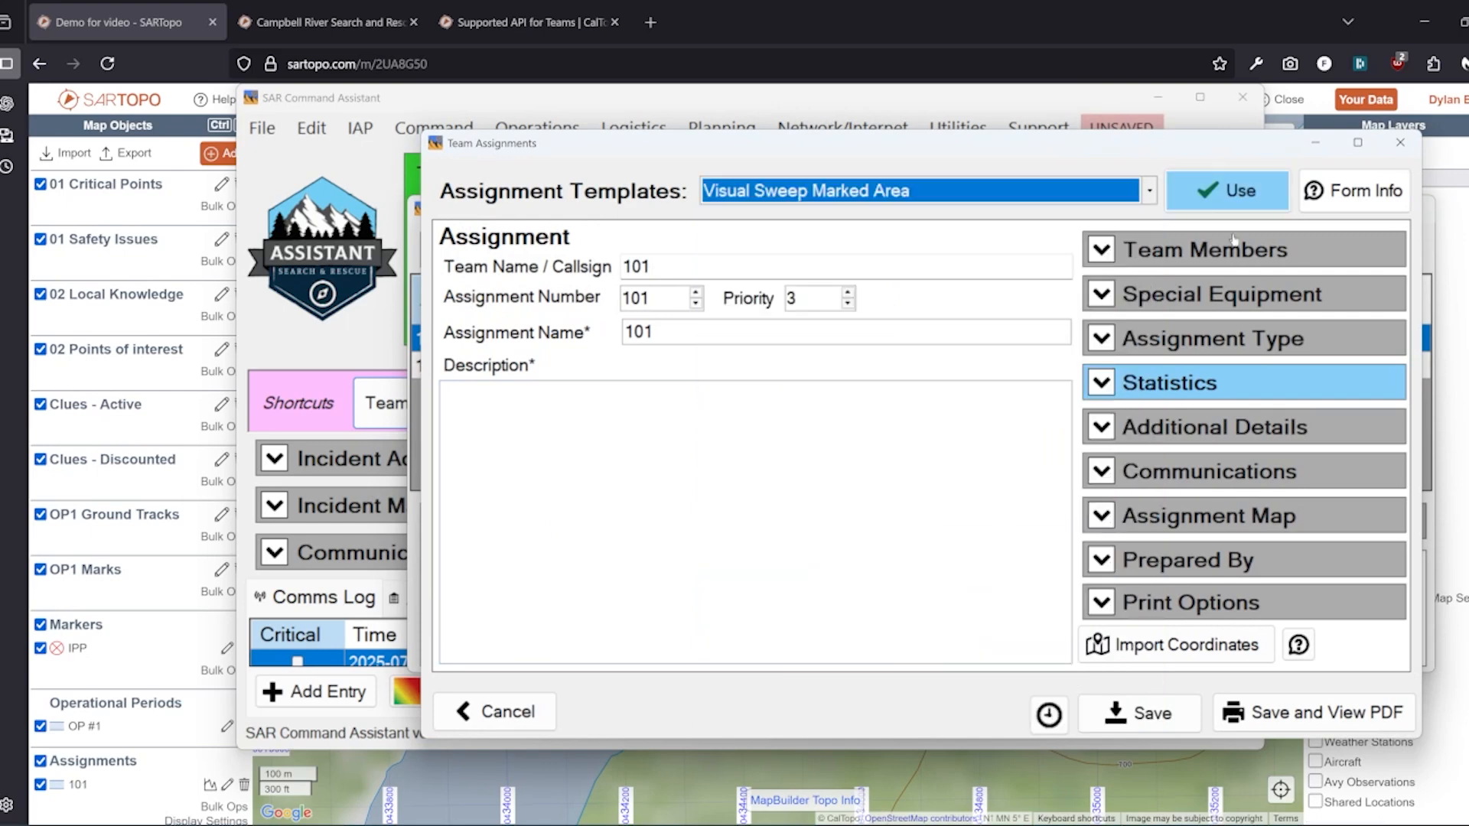
{"action": "left_click", "coordinate": [1225, 190]}
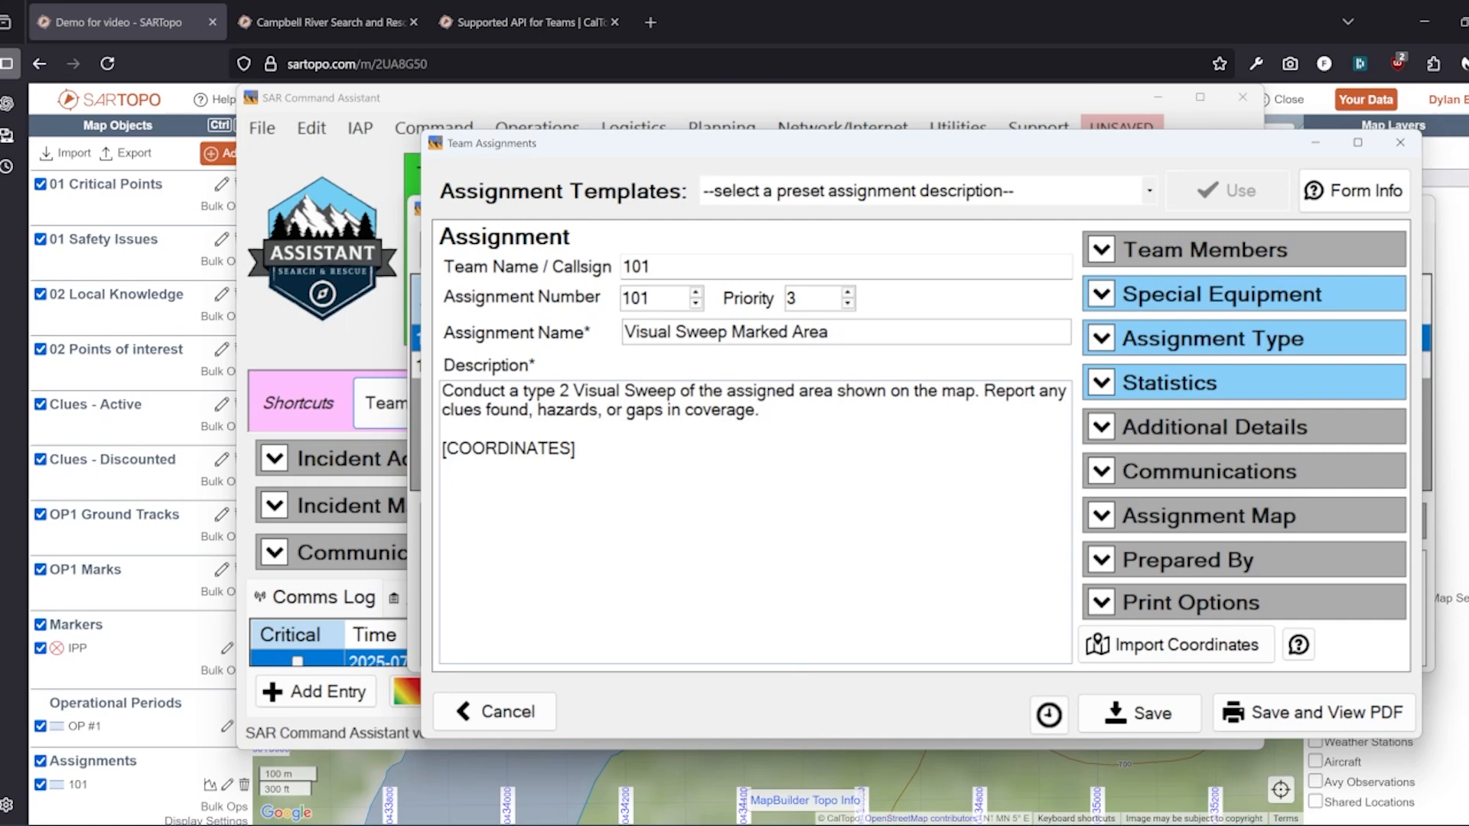
{"action": "key", "text": "BackSpace"}
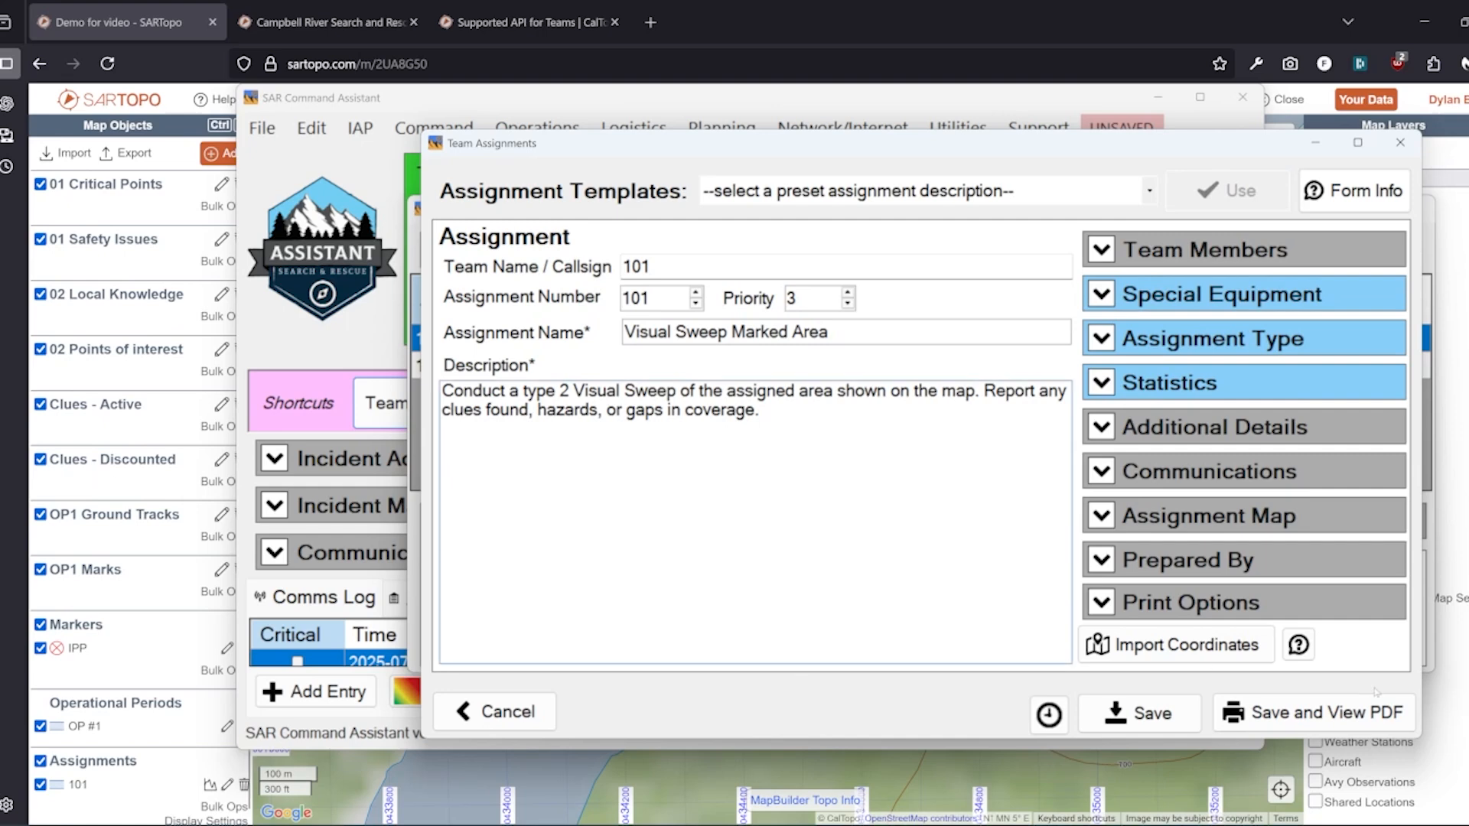
{"action": "left_click", "coordinate": [1194, 719]}
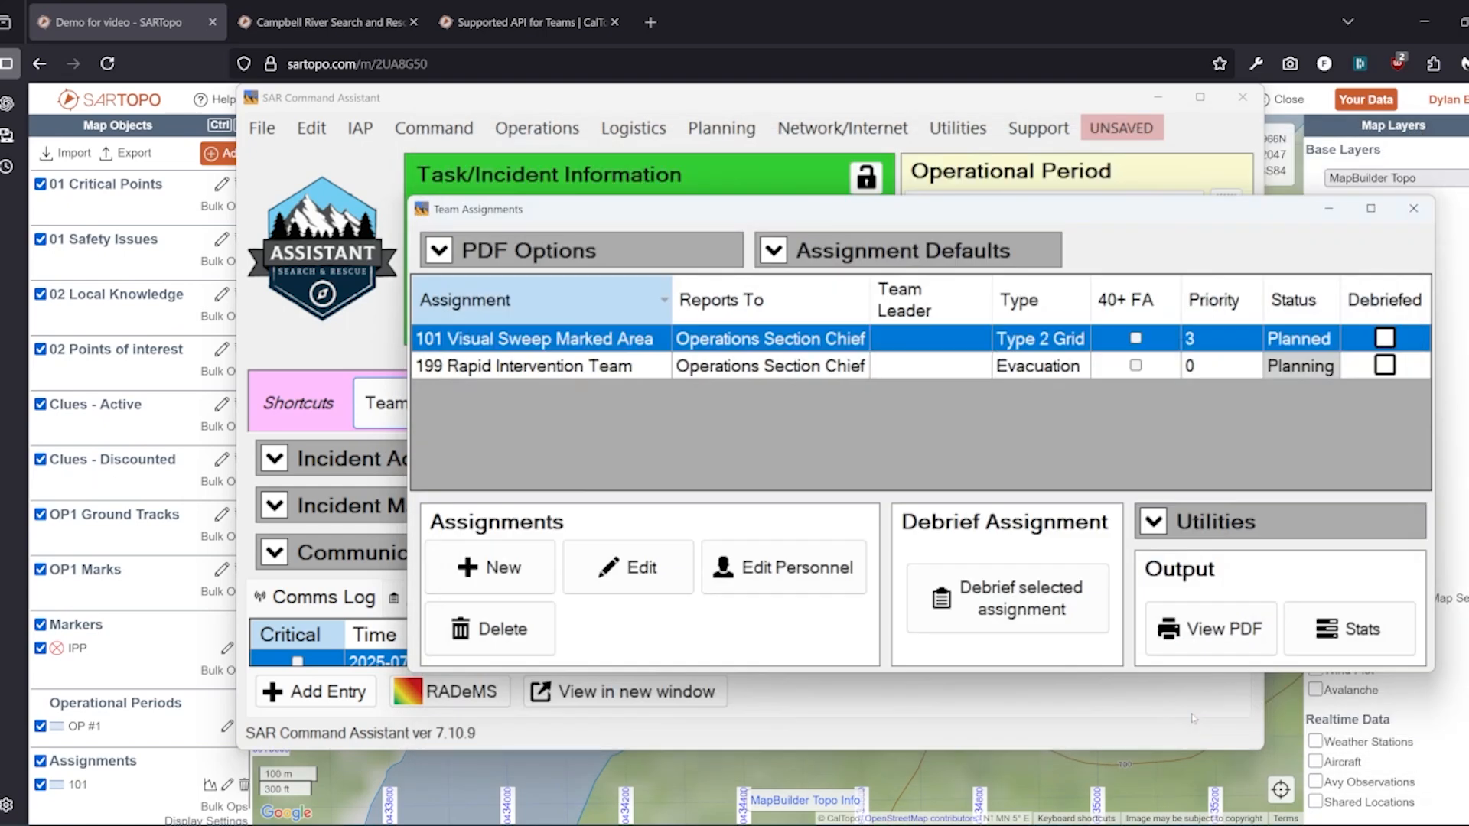
{"action": "left_click", "coordinate": [748, 12]}
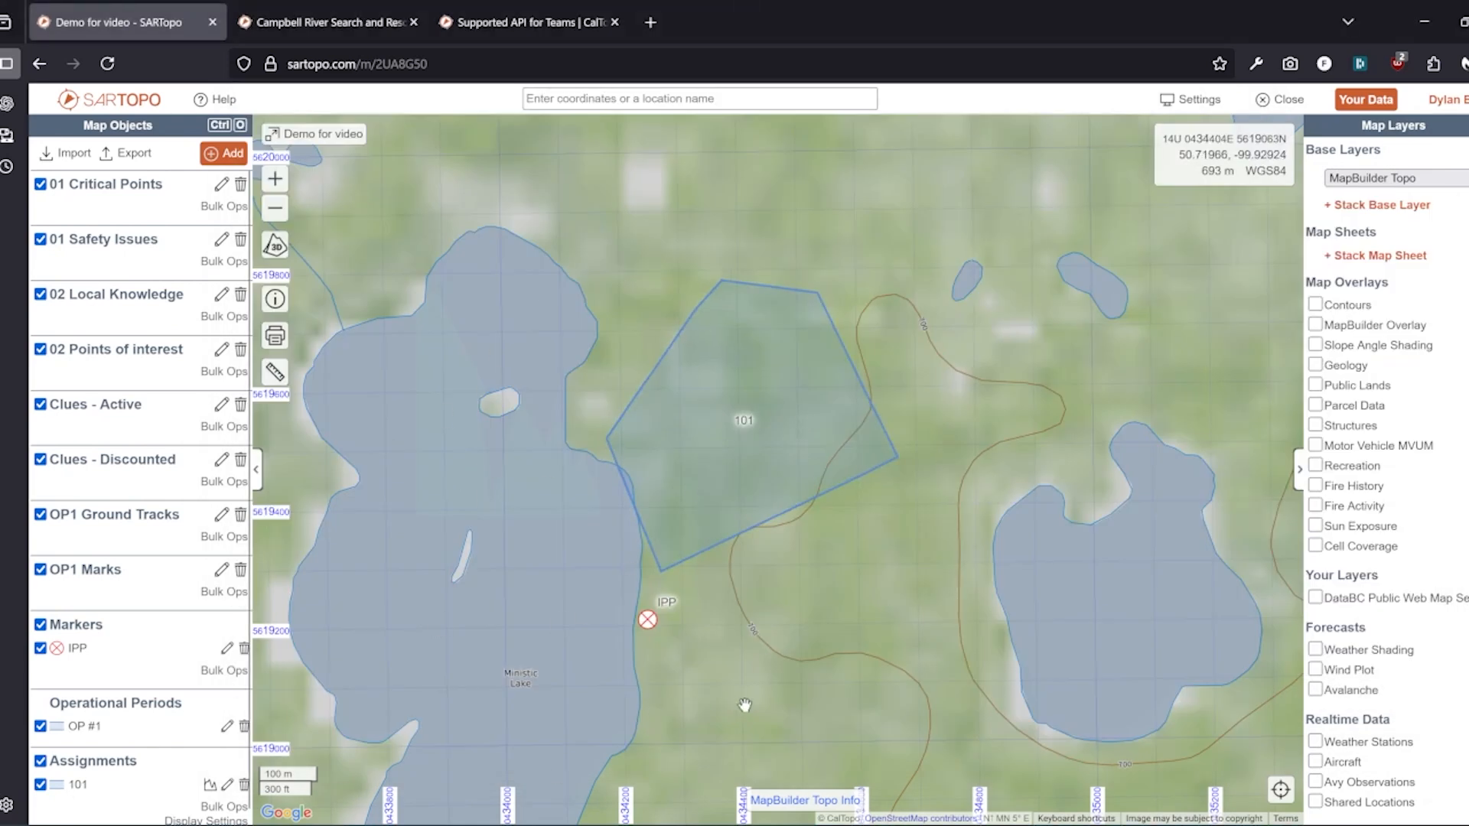
Draw a four-corner area assignment southeast of 101, reaching toward the eastern lake
{"action": "left_click_drag", "start_coordinate": [776, 679], "coordinate": [777, 586]}
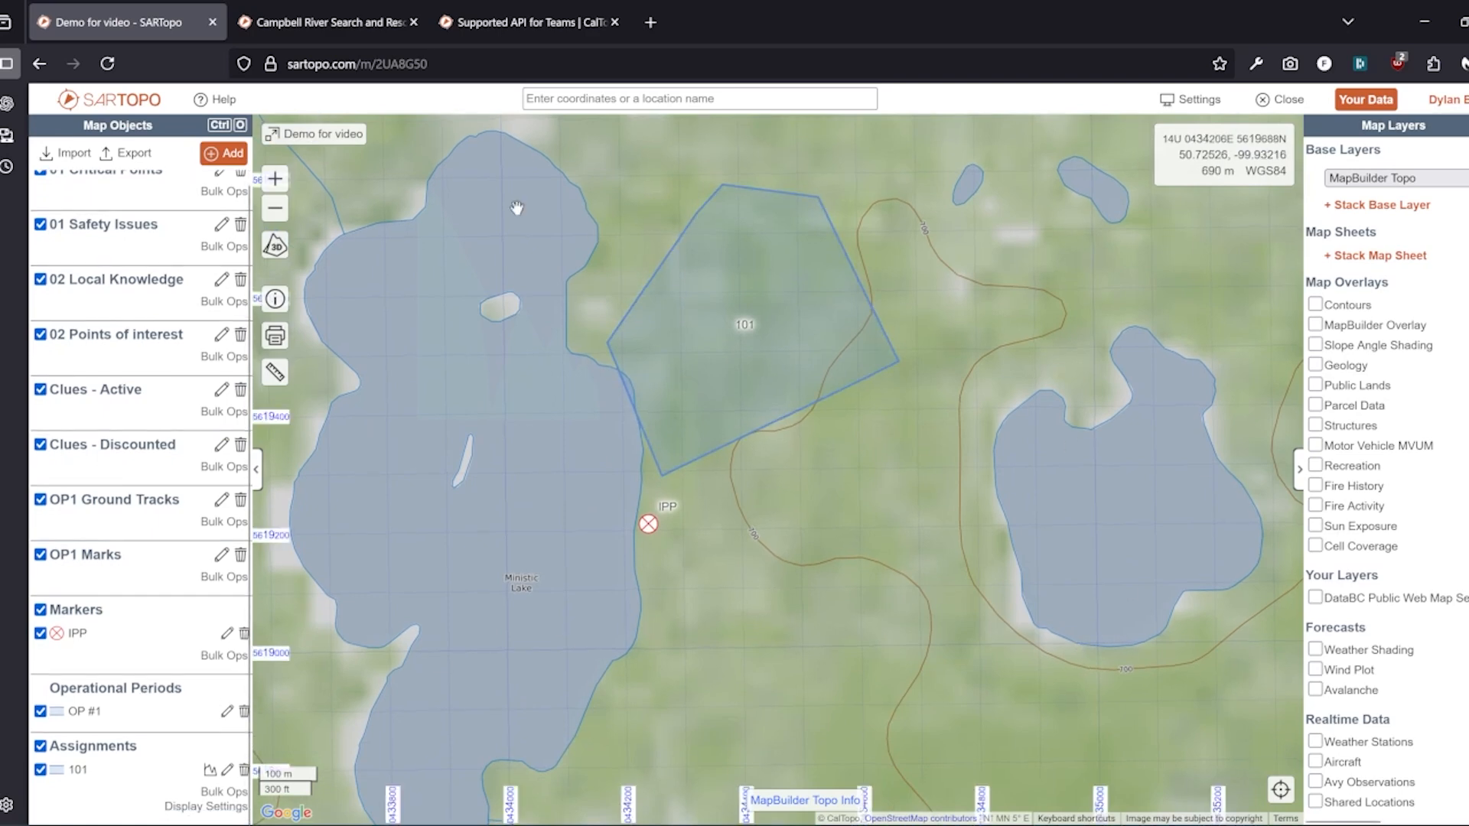
{"action": "left_click", "coordinate": [233, 152]}
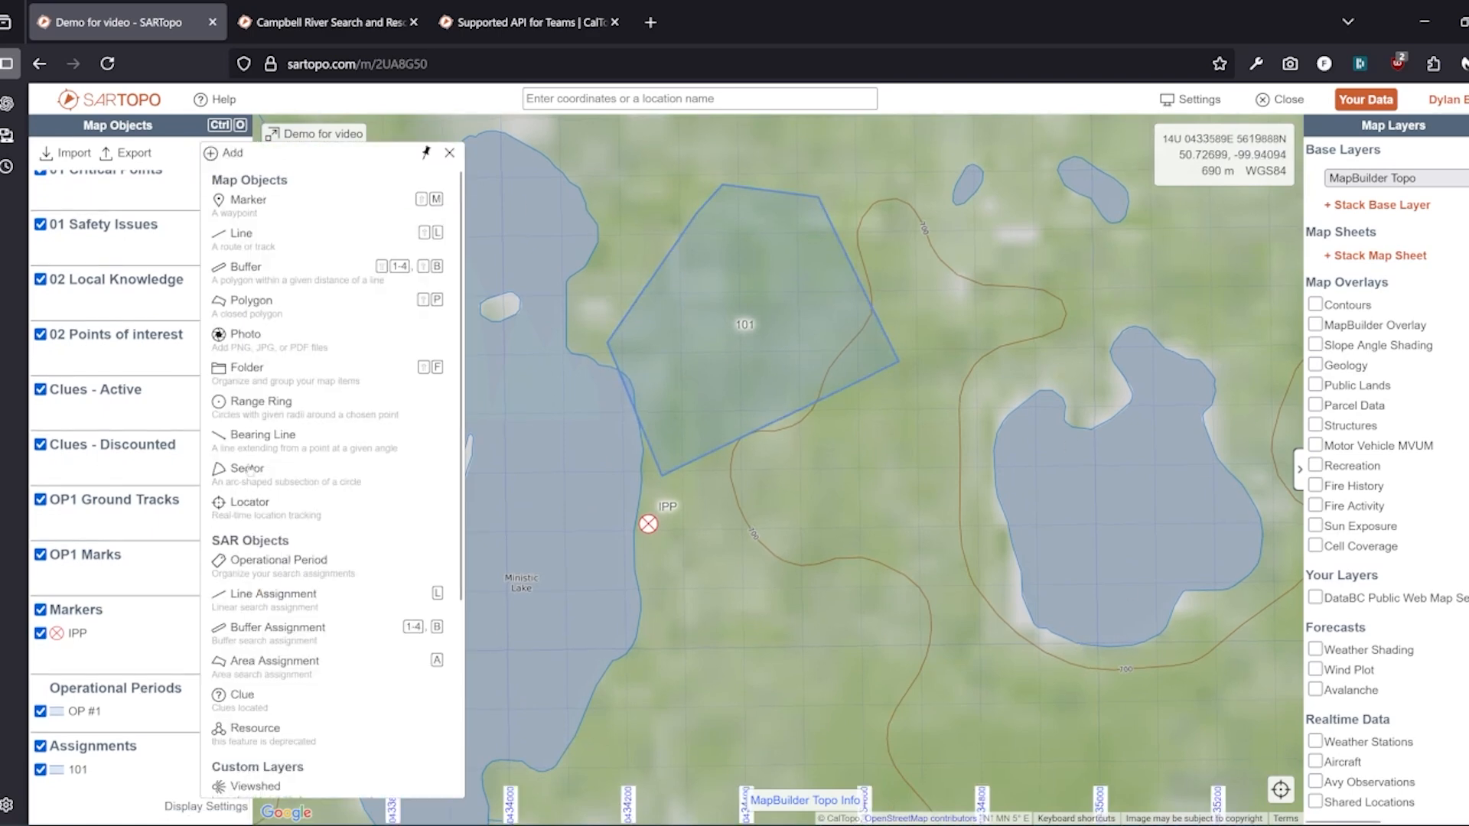
{"action": "left_click", "coordinate": [260, 659]}
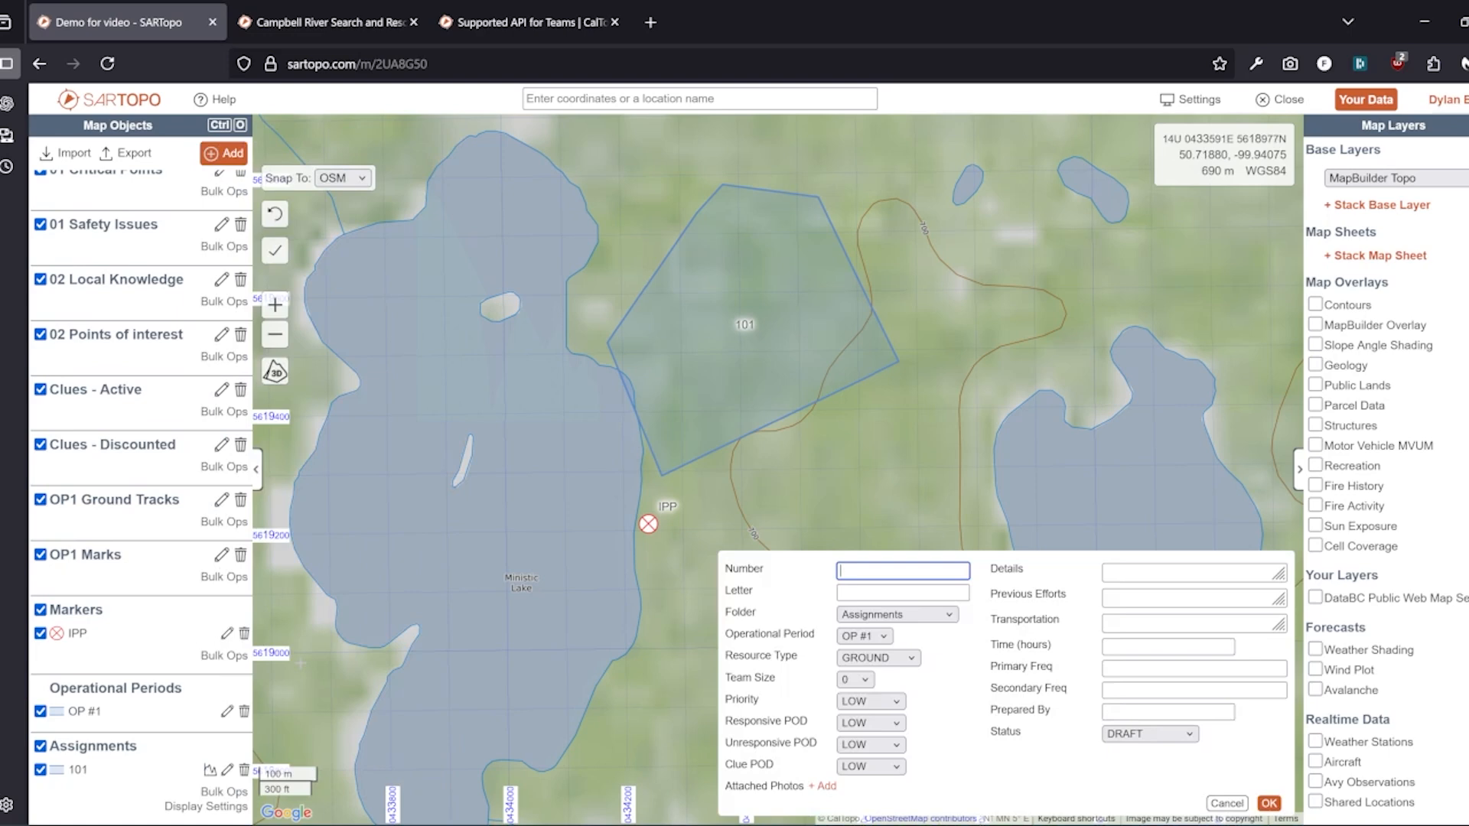
{"action": "left_click", "coordinate": [899, 381]}
{"action": "left_click", "coordinate": [697, 492]}
{"action": "left_click", "coordinate": [657, 692]}
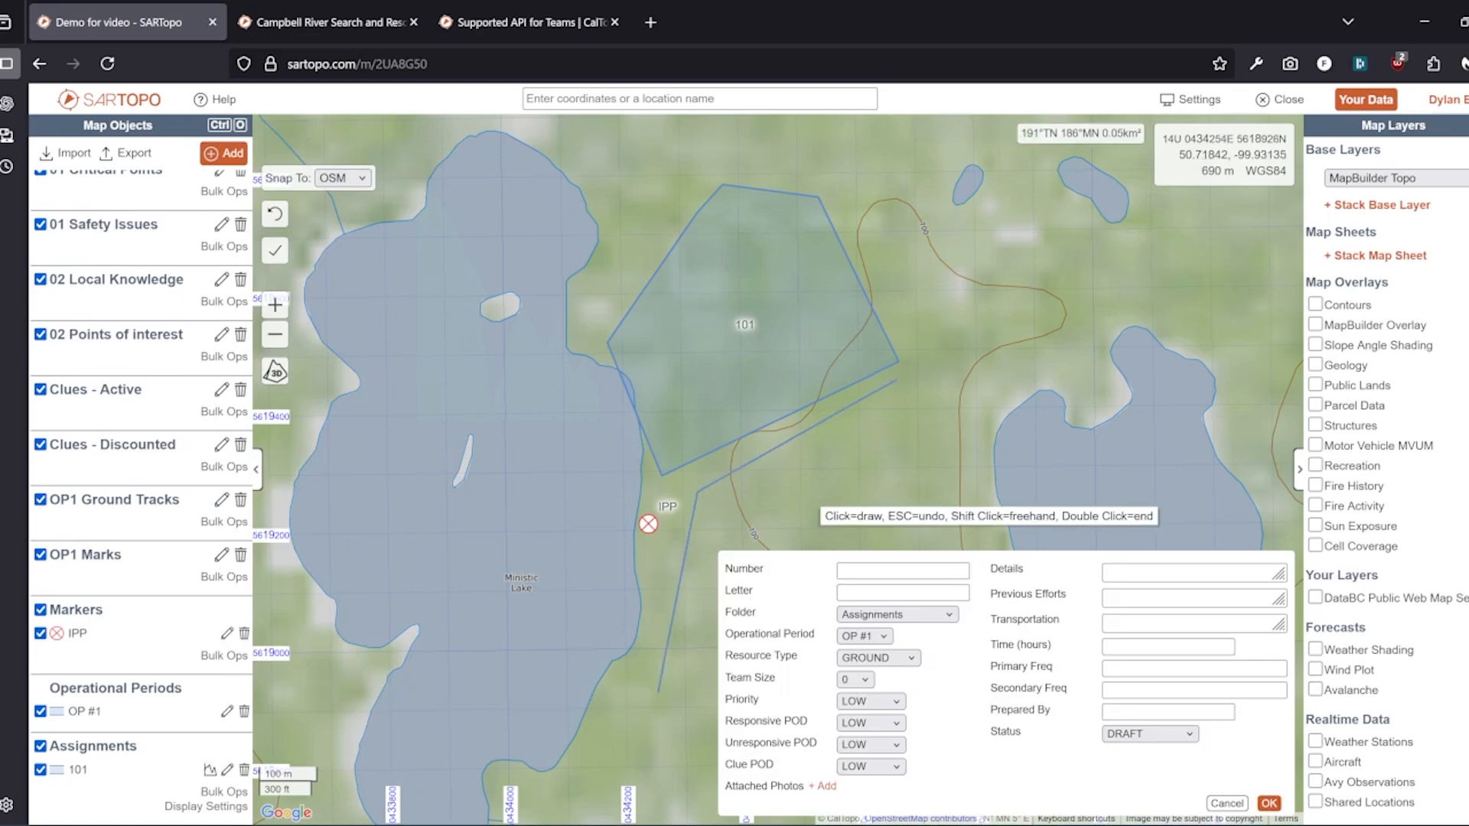
{"action": "left_click", "coordinate": [1054, 485]}
{"action": "double_click", "coordinate": [987, 358]}
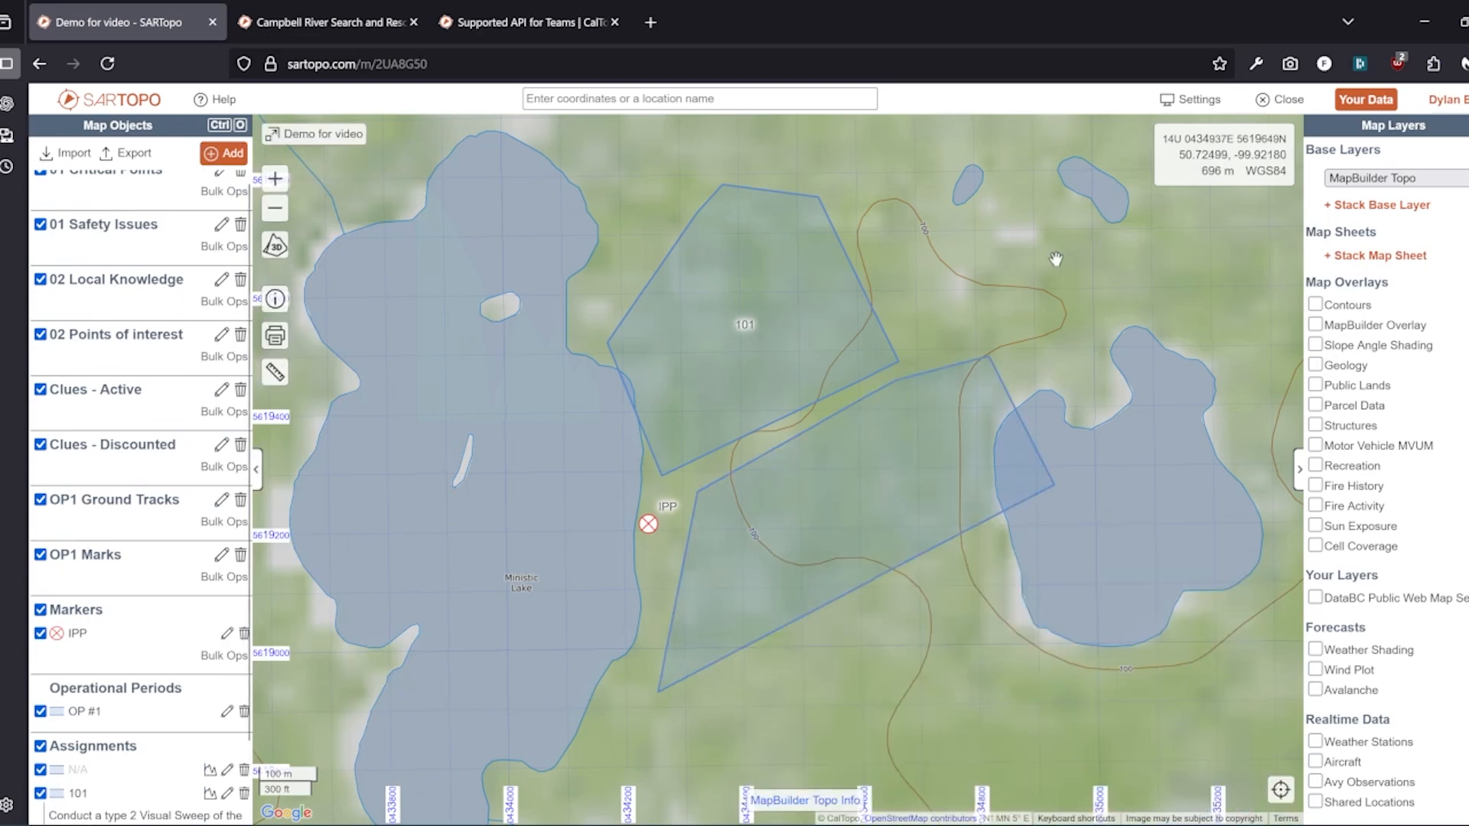
{"action": "left_click_drag", "start_coordinate": [1052, 270], "coordinate": [1053, 499]}
{"action": "left_click", "coordinate": [228, 153]}
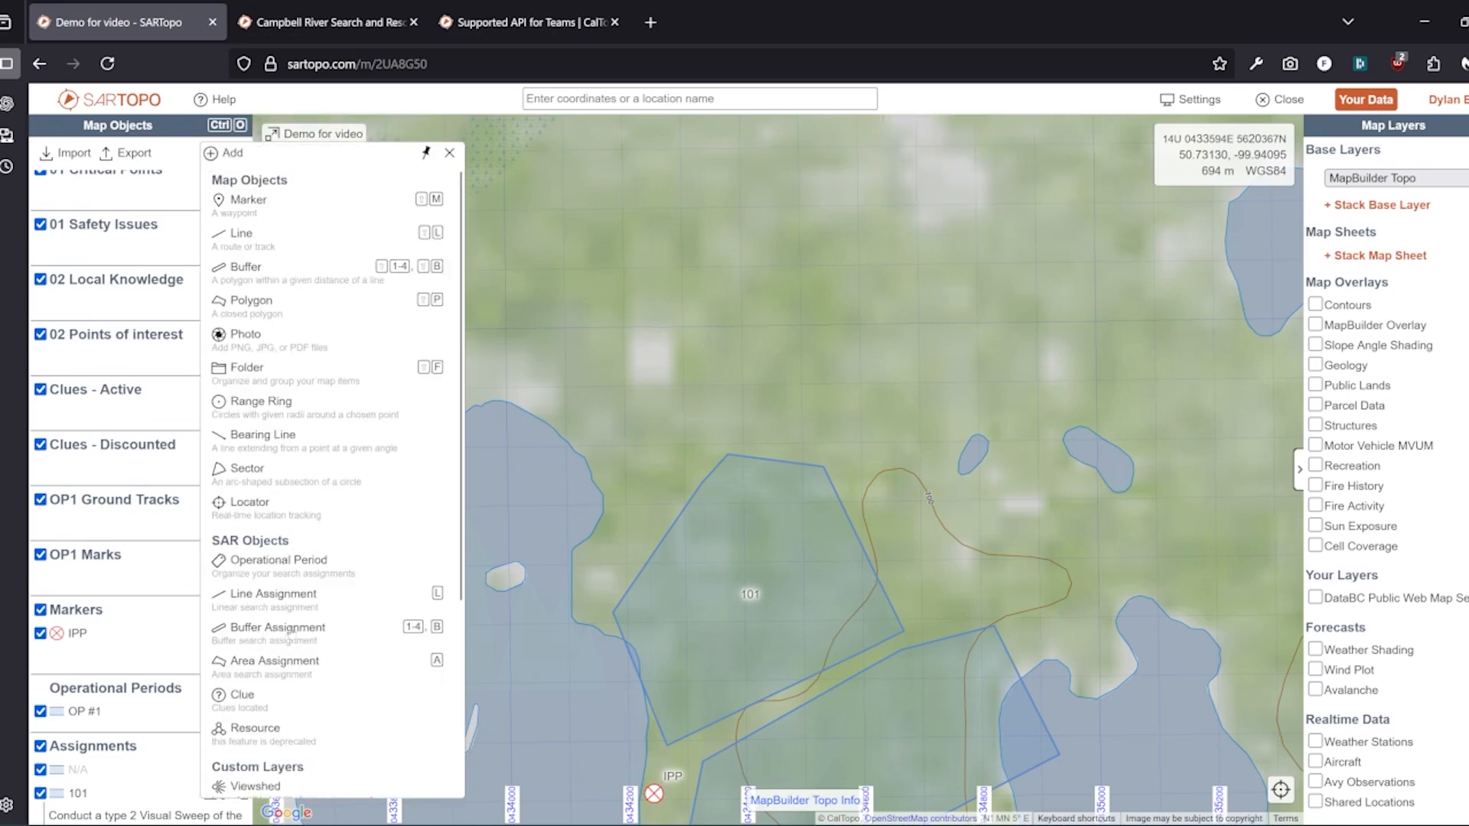
Draw a multi-point line assignment looping across the ground north of assignment 101
{"action": "left_click", "coordinate": [285, 596]}
{"action": "left_click", "coordinate": [373, 309]}
{"action": "left_click", "coordinate": [728, 320]}
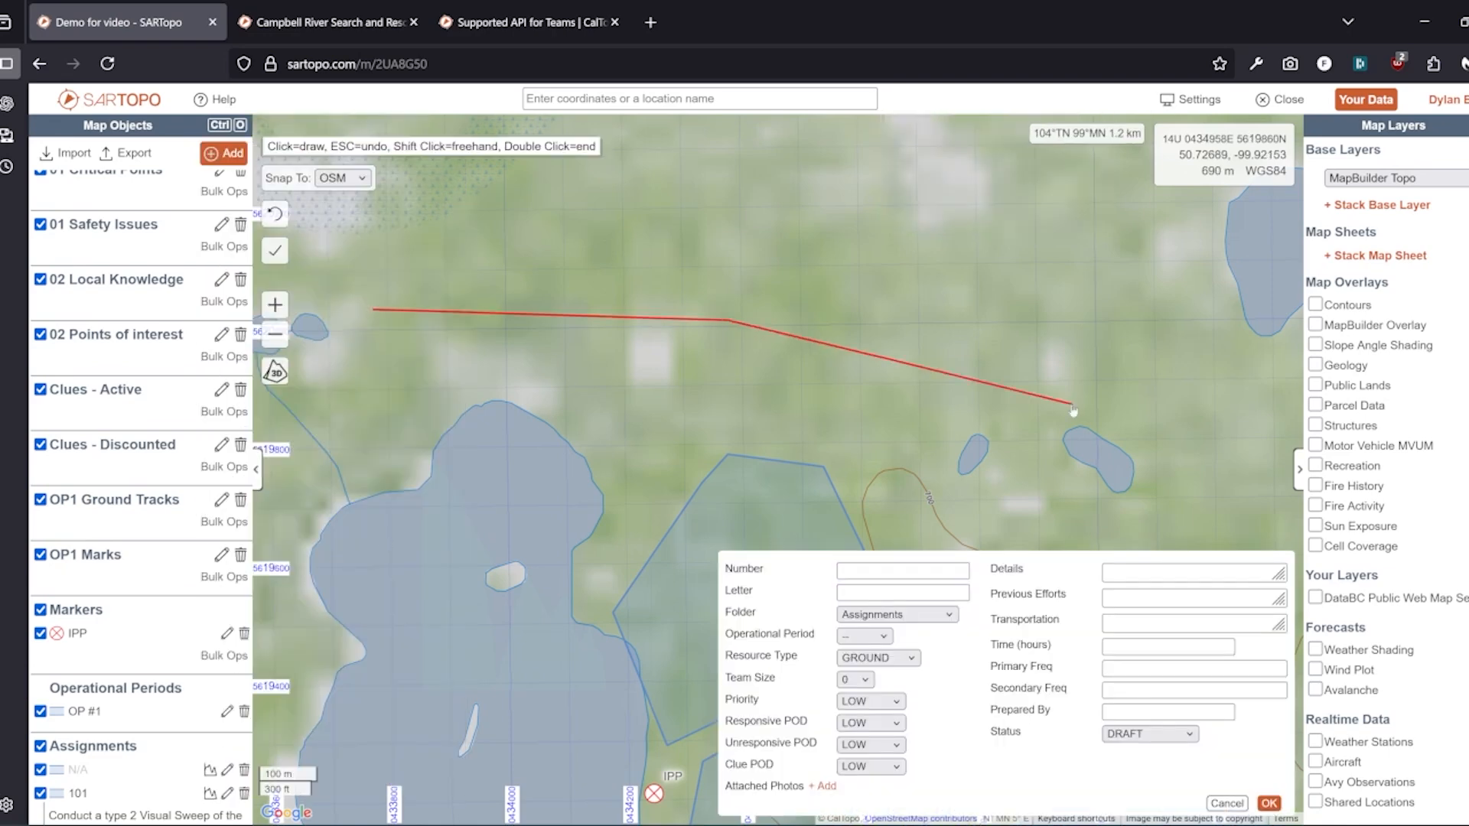
{"action": "left_click", "coordinate": [1072, 403]}
{"action": "left_click", "coordinate": [1100, 223]}
{"action": "left_click", "coordinate": [541, 151]}
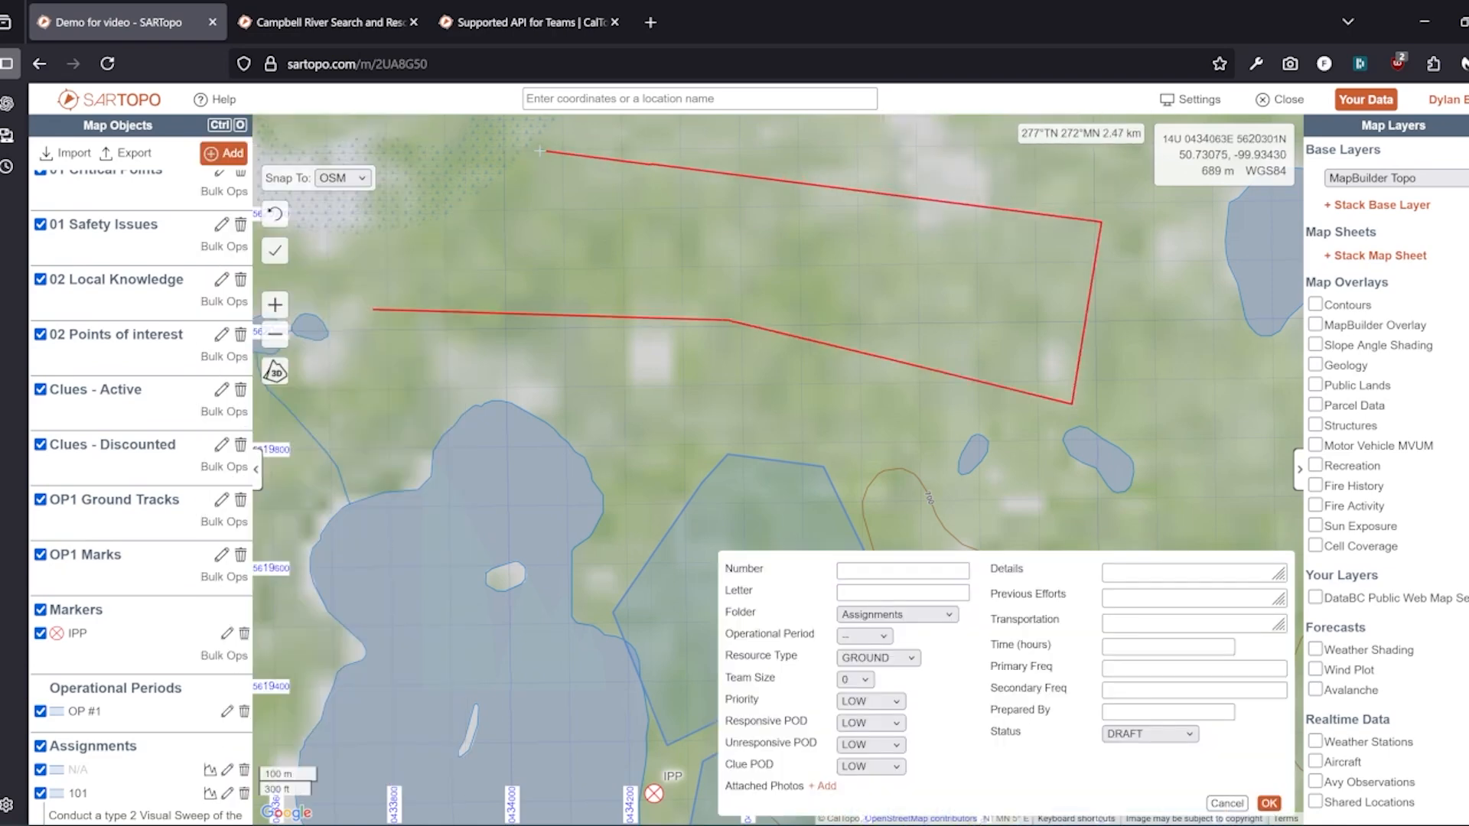
{"action": "left_click", "coordinate": [681, 271]}
{"action": "double_click", "coordinate": [1008, 318]}
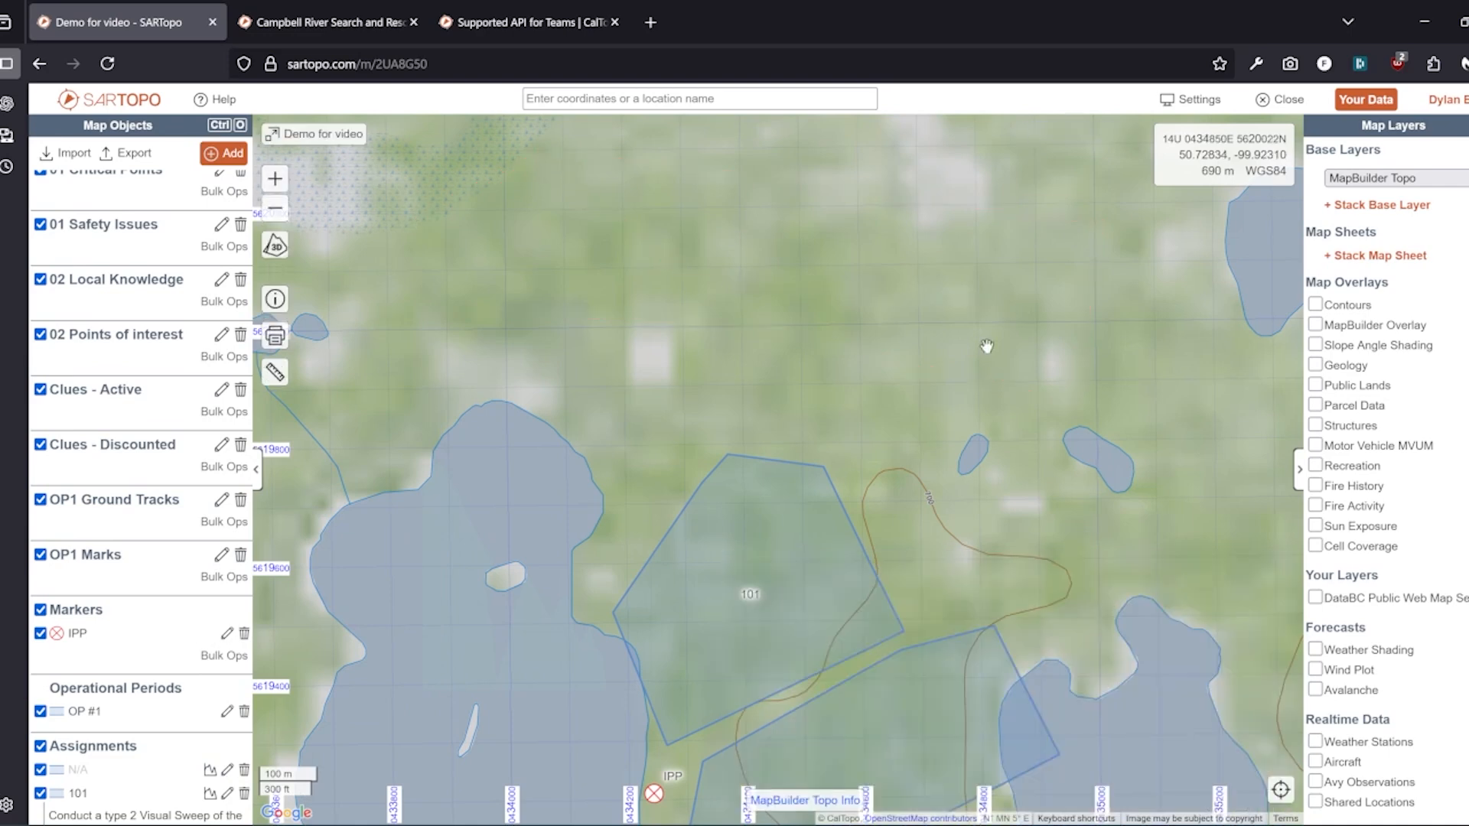
{"action": "left_click_drag", "start_coordinate": [957, 459], "coordinate": [797, 286]}
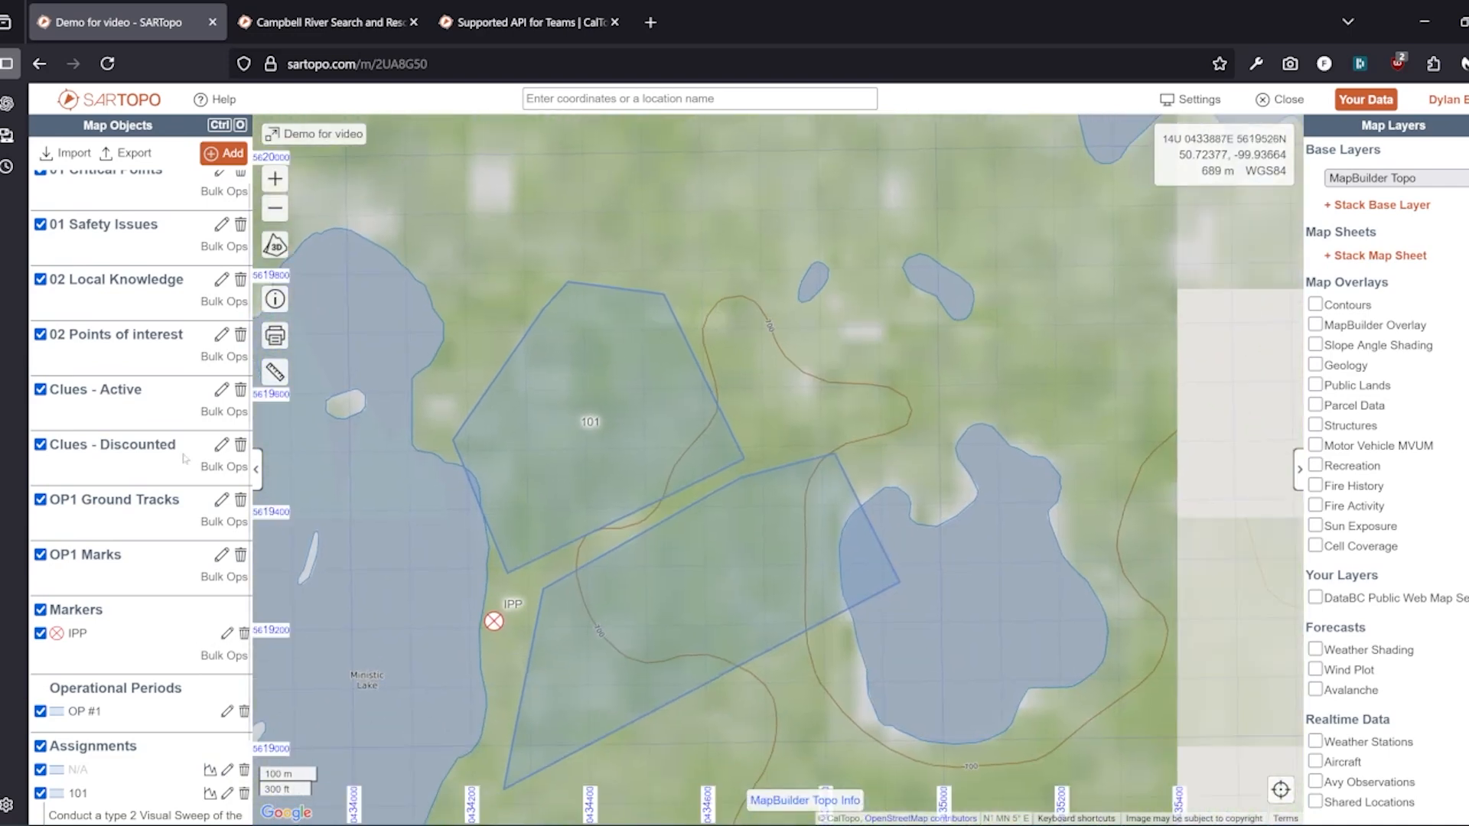
{"action": "left_click", "coordinate": [234, 153]}
Open the red line's assignment details and confirm them with OK
{"action": "left_click", "coordinate": [769, 198]}
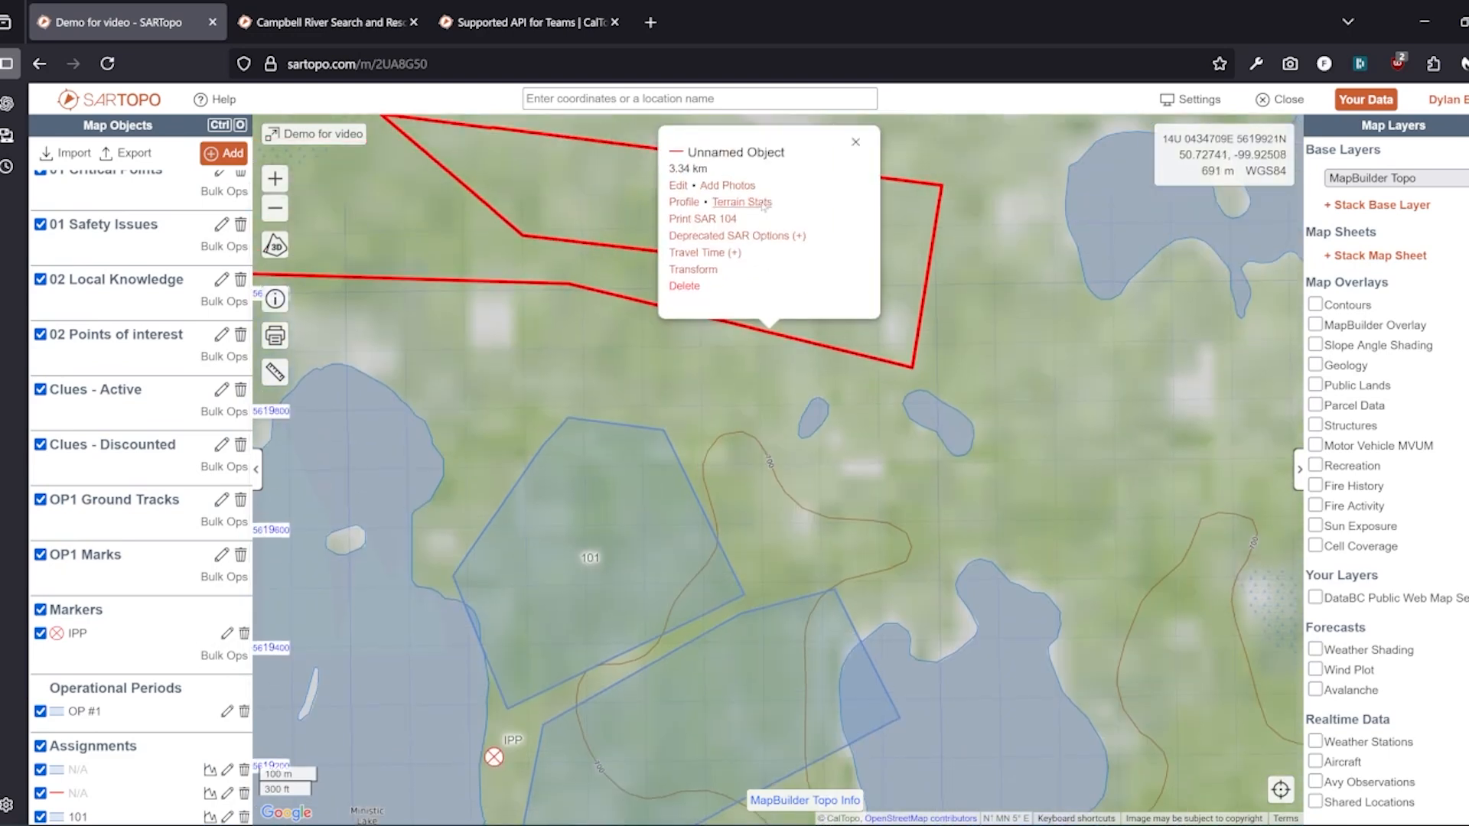
{"action": "left_click", "coordinate": [678, 228]}
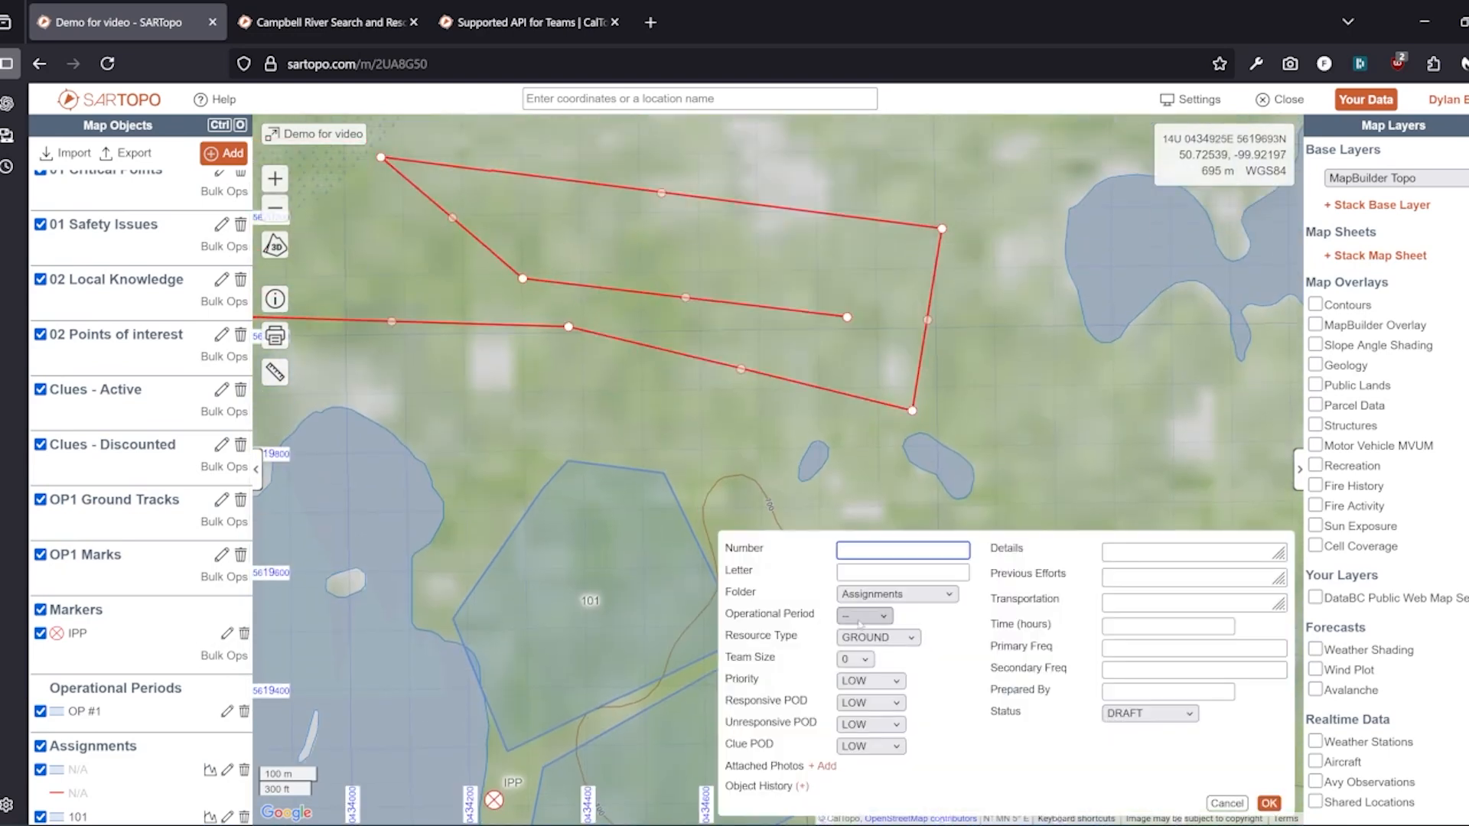
{"action": "left_click", "coordinate": [1269, 803]}
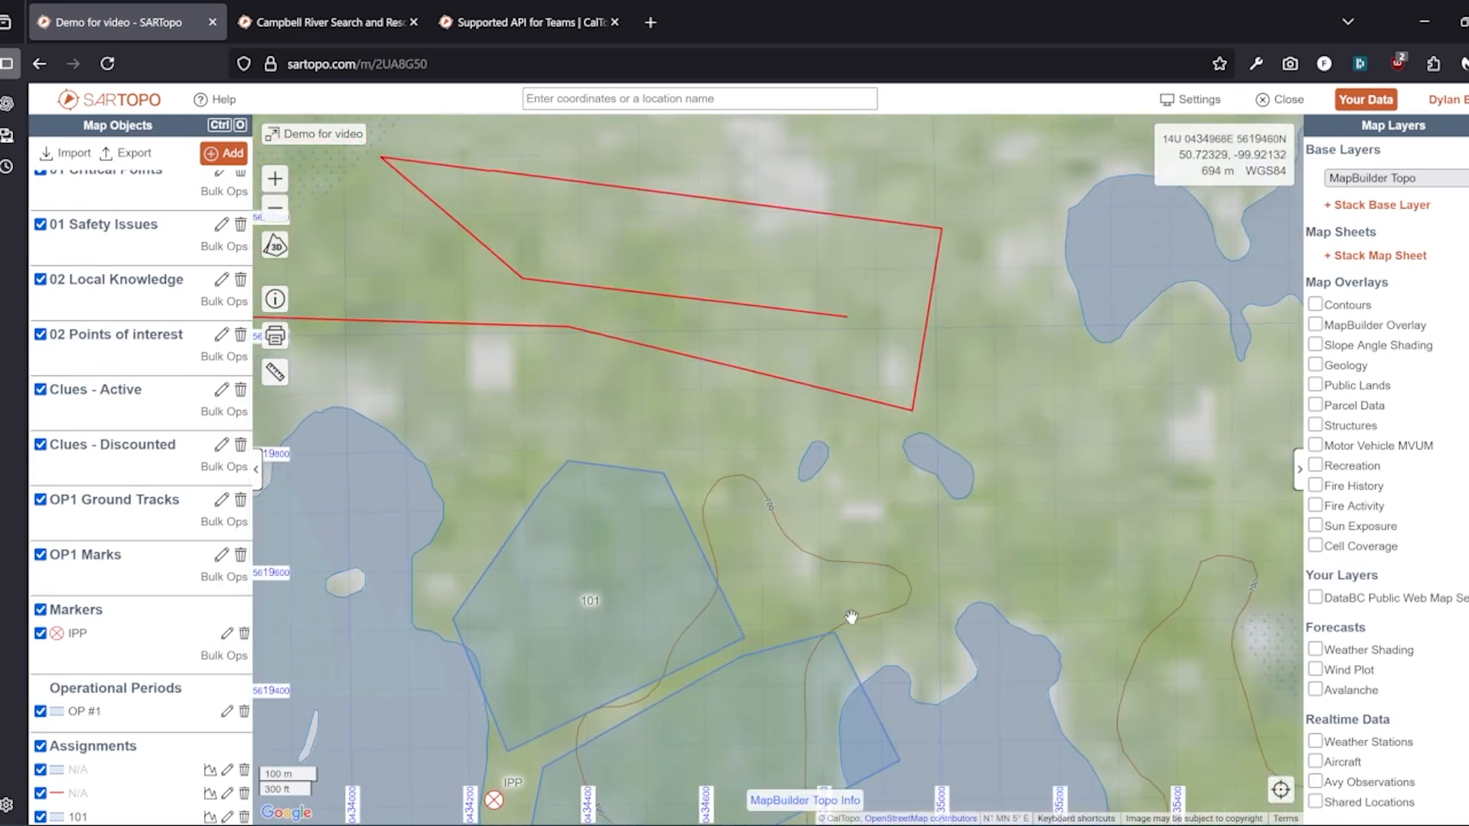
{"action": "left_click_drag", "start_coordinate": [401, 516], "coordinate": [327, 281]}
{"action": "left_click", "coordinate": [230, 158]}
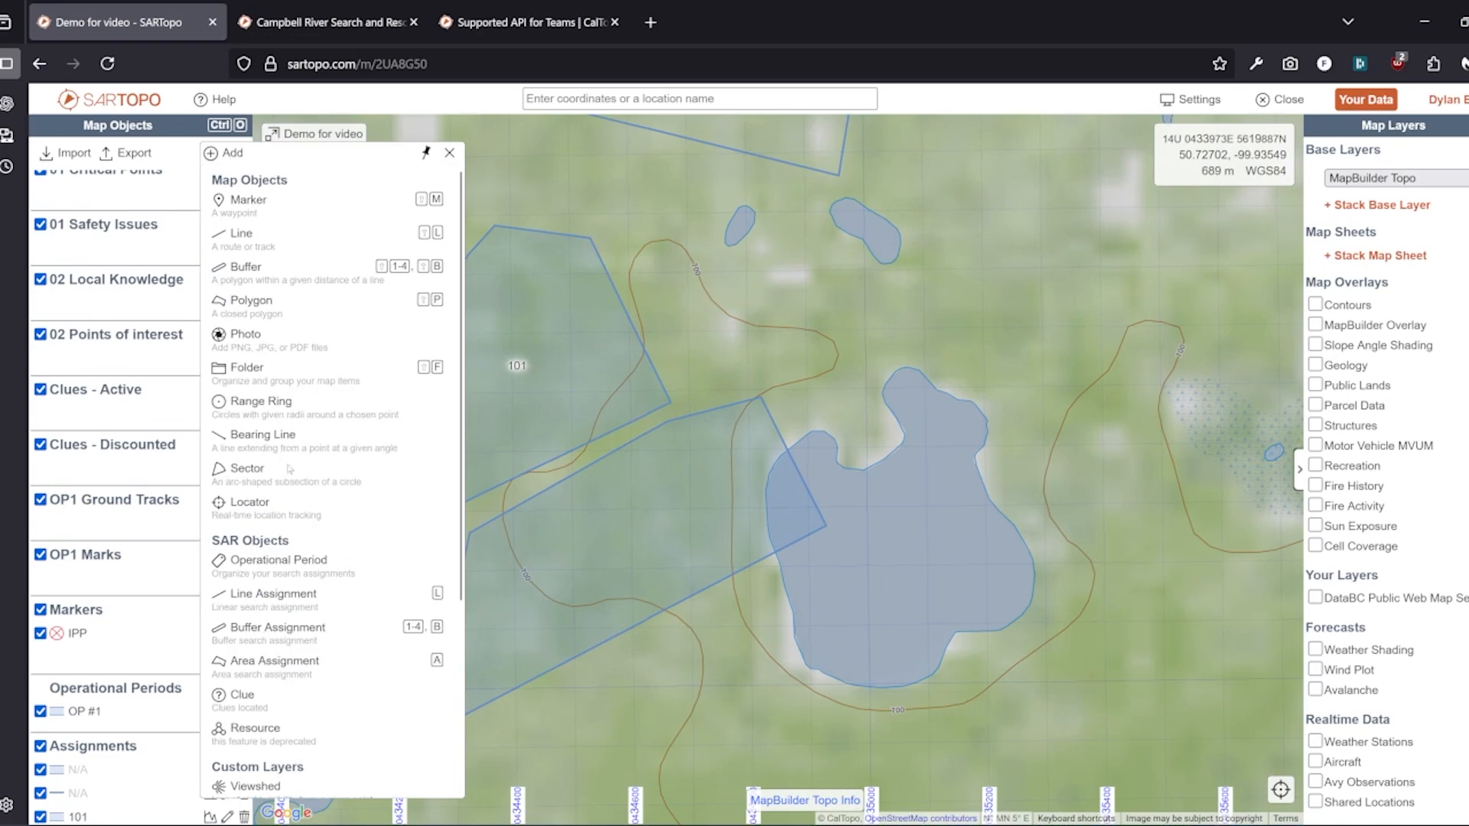
Start a third area assignment polygon, then cancel the half-drawn shape with Esc
{"action": "left_click", "coordinate": [325, 672]}
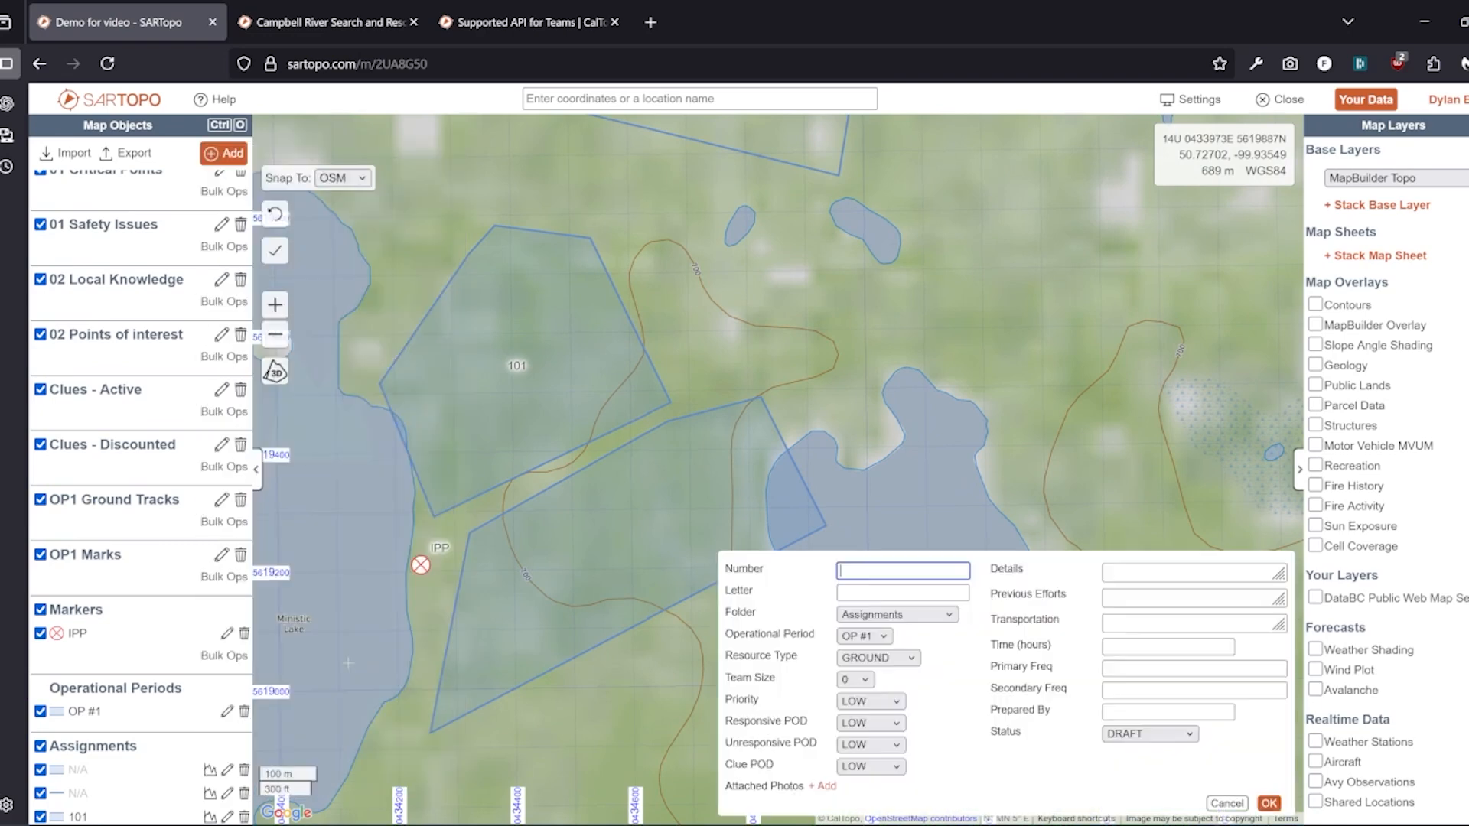
{"action": "left_click", "coordinate": [914, 329]}
{"action": "left_click", "coordinate": [887, 497]}
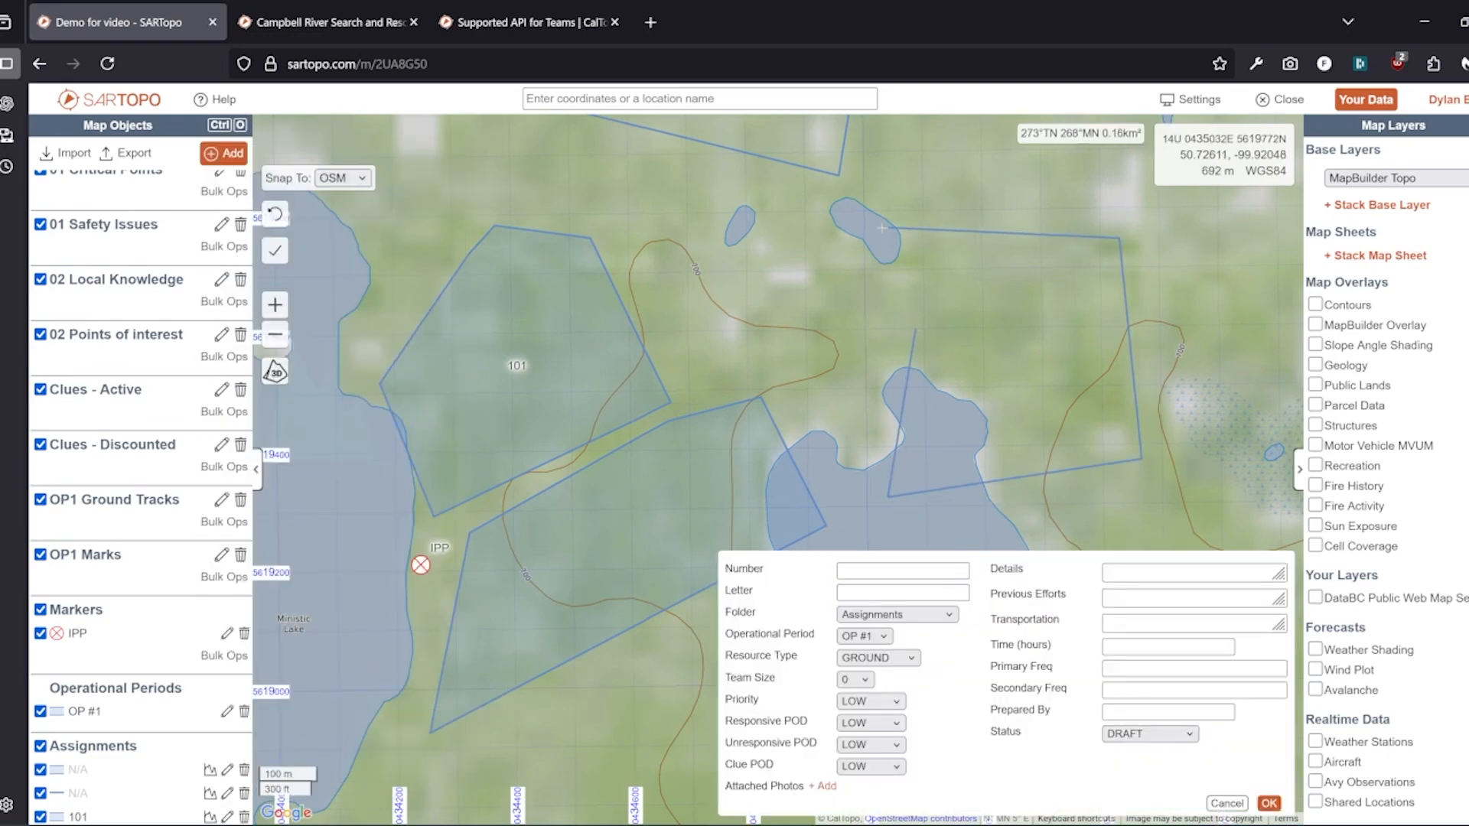
{"action": "key", "text": "Escape"}
Inspect assignment 101's details on the map, then bring up the team assignments list
{"action": "left_click_drag", "start_coordinate": [694, 281], "coordinate": [964, 328]}
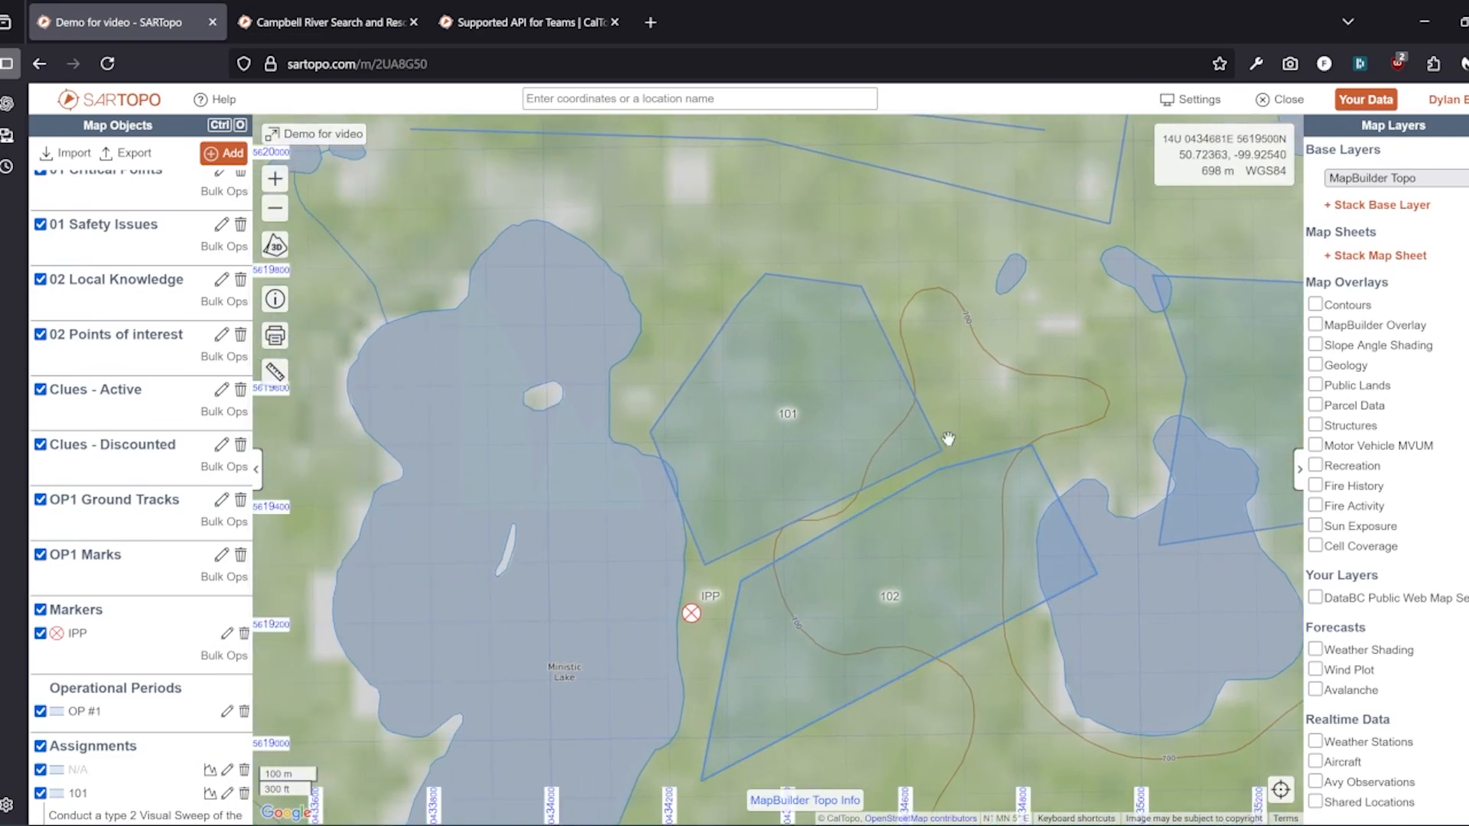
{"action": "left_click_drag", "start_coordinate": [947, 437], "coordinate": [953, 636]}
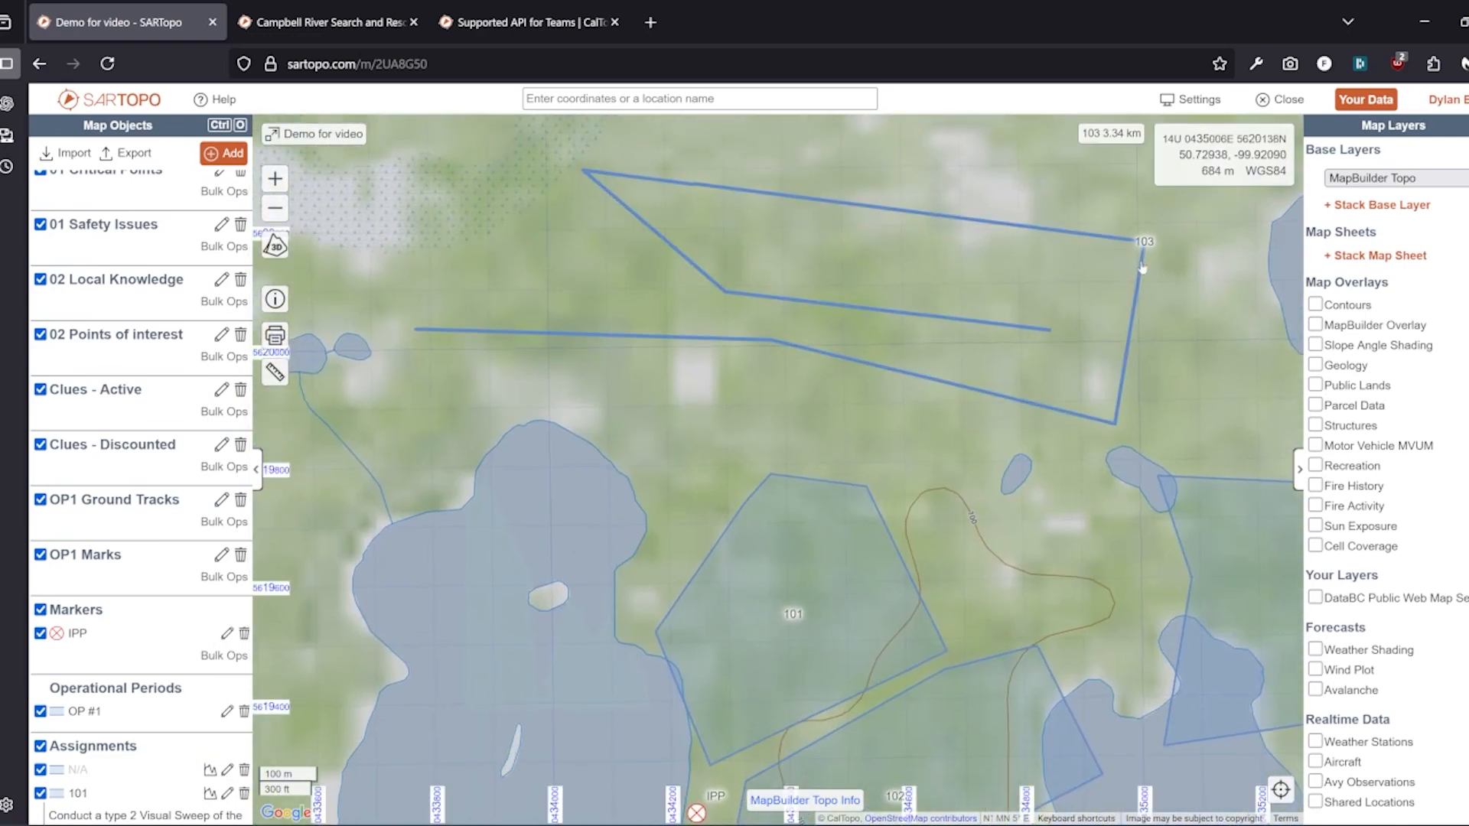
{"action": "left_click_drag", "start_coordinate": [848, 528], "coordinate": [604, 296]}
{"action": "scroll", "coordinate": [153, 727], "scroll_direction": "down", "scroll_amount": 3}
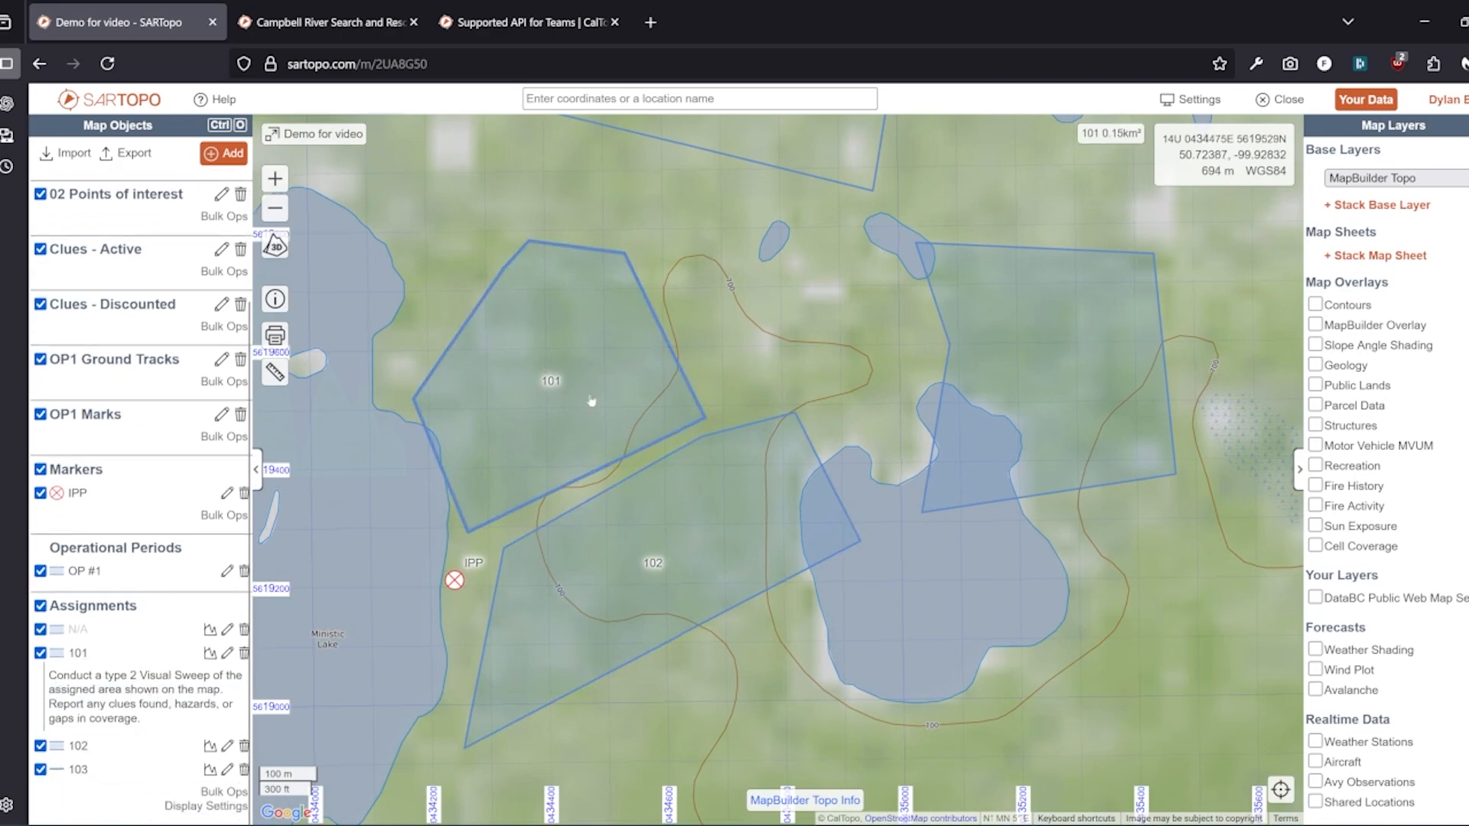
{"action": "left_click", "coordinate": [605, 361]}
{"action": "left_click_drag", "start_coordinate": [634, 246], "coordinate": [394, 224]}
{"action": "left_click", "coordinate": [406, 253]}
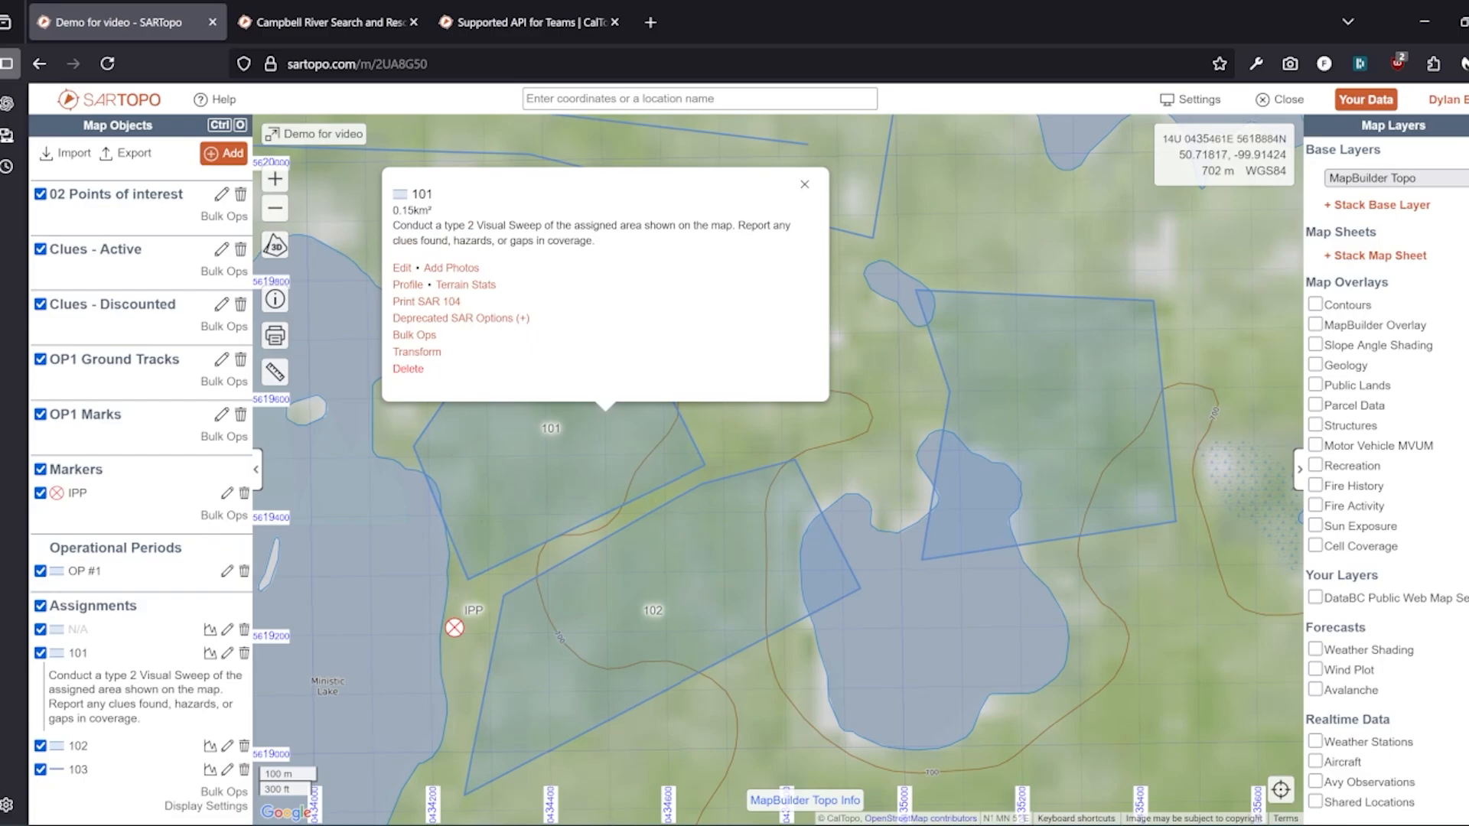
{"action": "left_click", "coordinate": [1257, 696]}
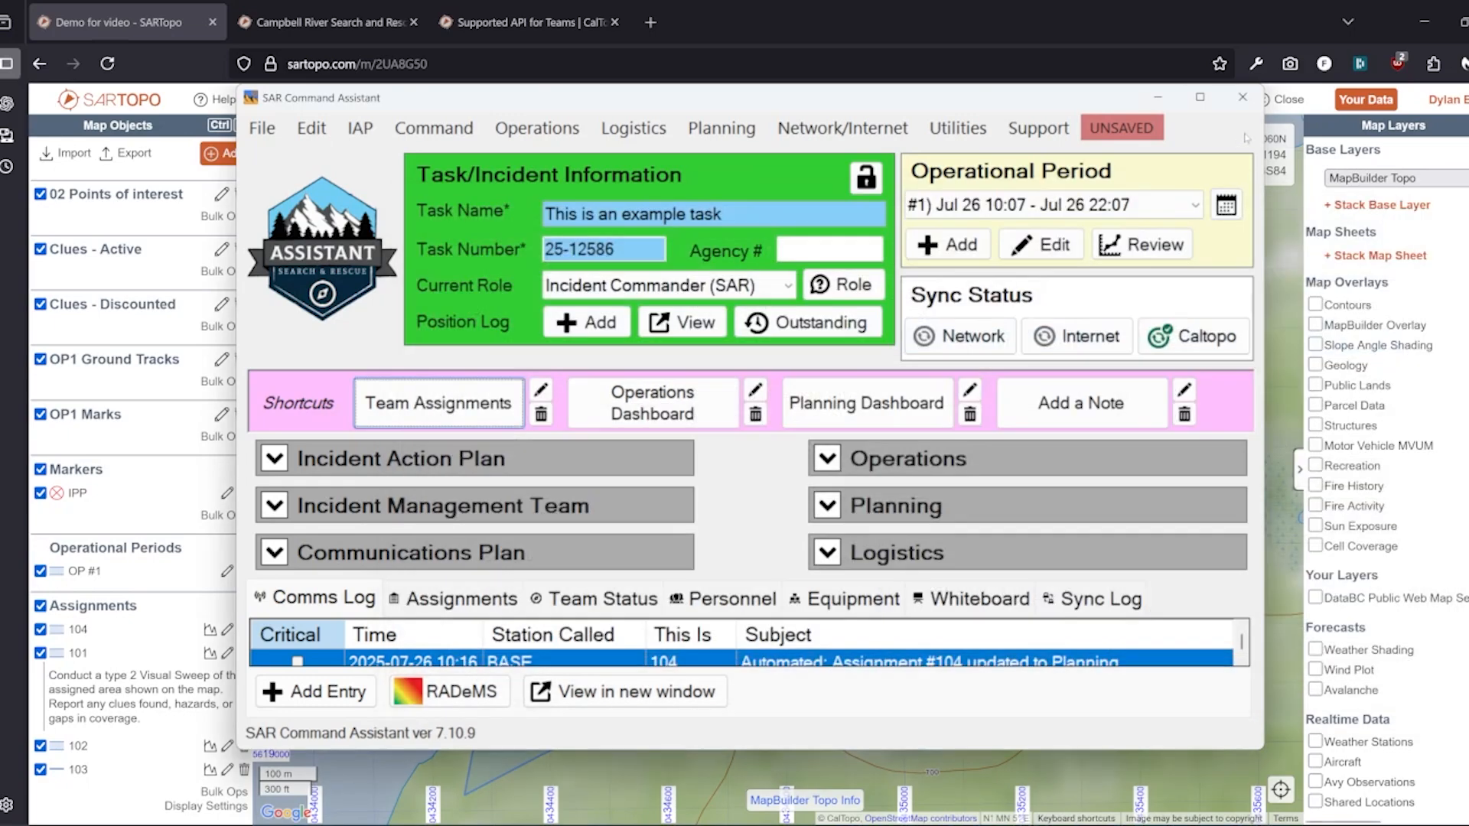
Close team assignments, review the comms log, and begin a new log entry
{"action": "left_click", "coordinate": [1413, 208]}
{"action": "scroll", "coordinate": [1012, 674], "scroll_direction": "down", "scroll_amount": 1}
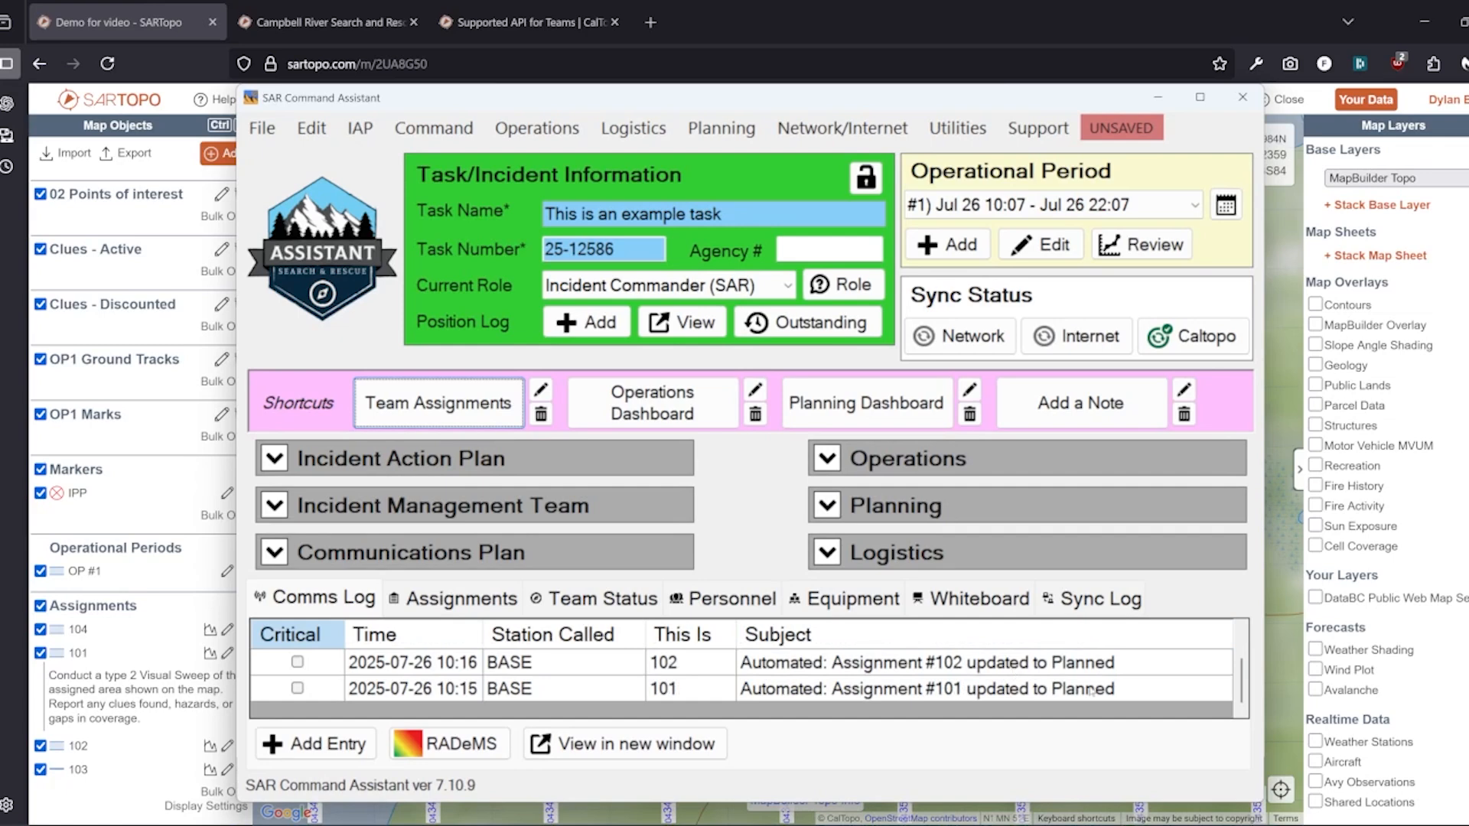
{"action": "scroll", "coordinate": [1094, 684], "scroll_direction": "up", "scroll_amount": 1}
{"action": "scroll", "coordinate": [1065, 668], "scroll_direction": "down", "scroll_amount": 1}
{"action": "left_click", "coordinate": [319, 748]}
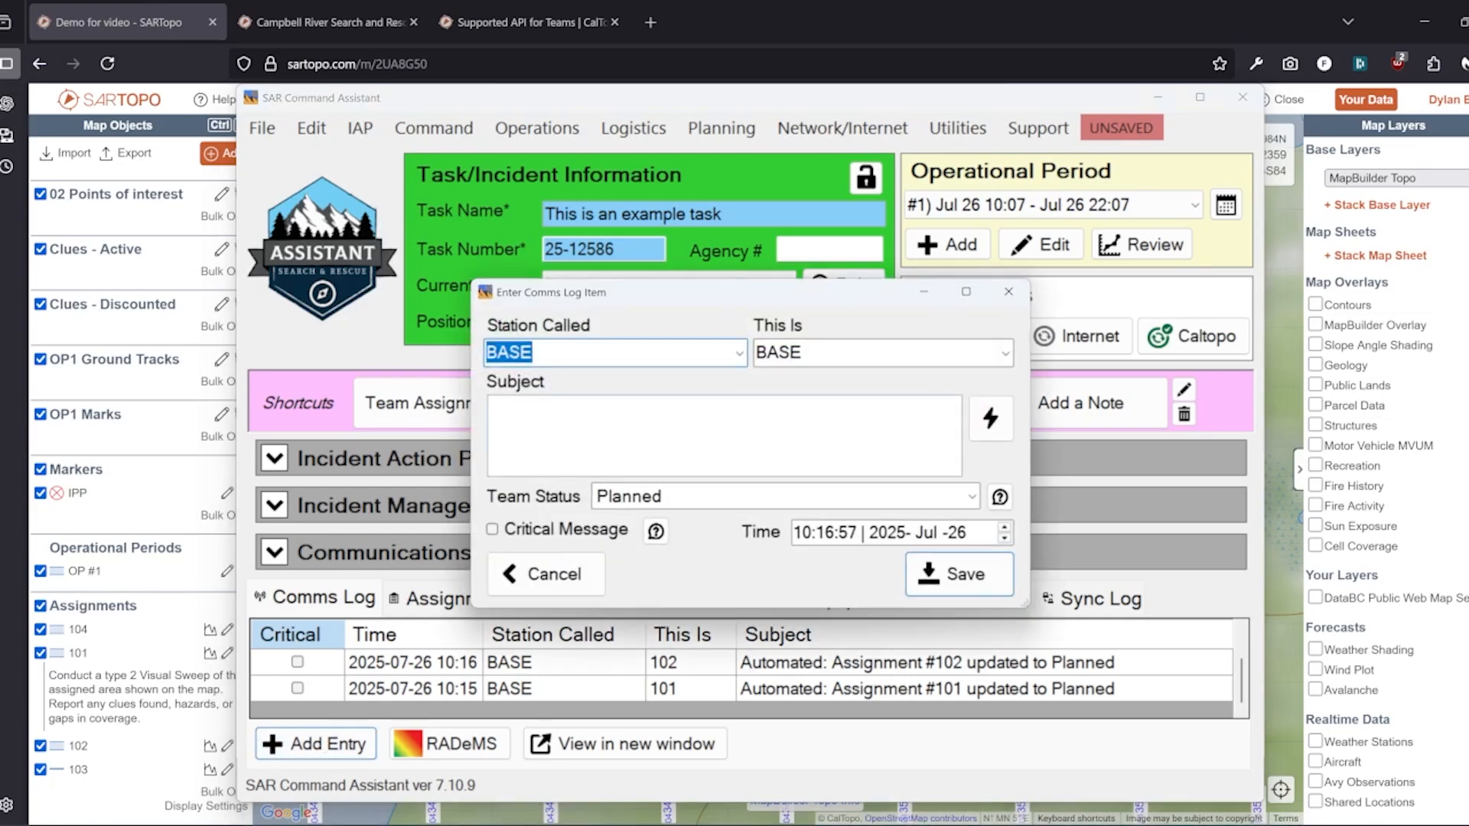
Log a 'Beginning assignment' comms entry from team 101, then return to SARTopo
{"action": "left_click", "coordinate": [1004, 355]}
{"action": "left_click", "coordinate": [780, 398]}
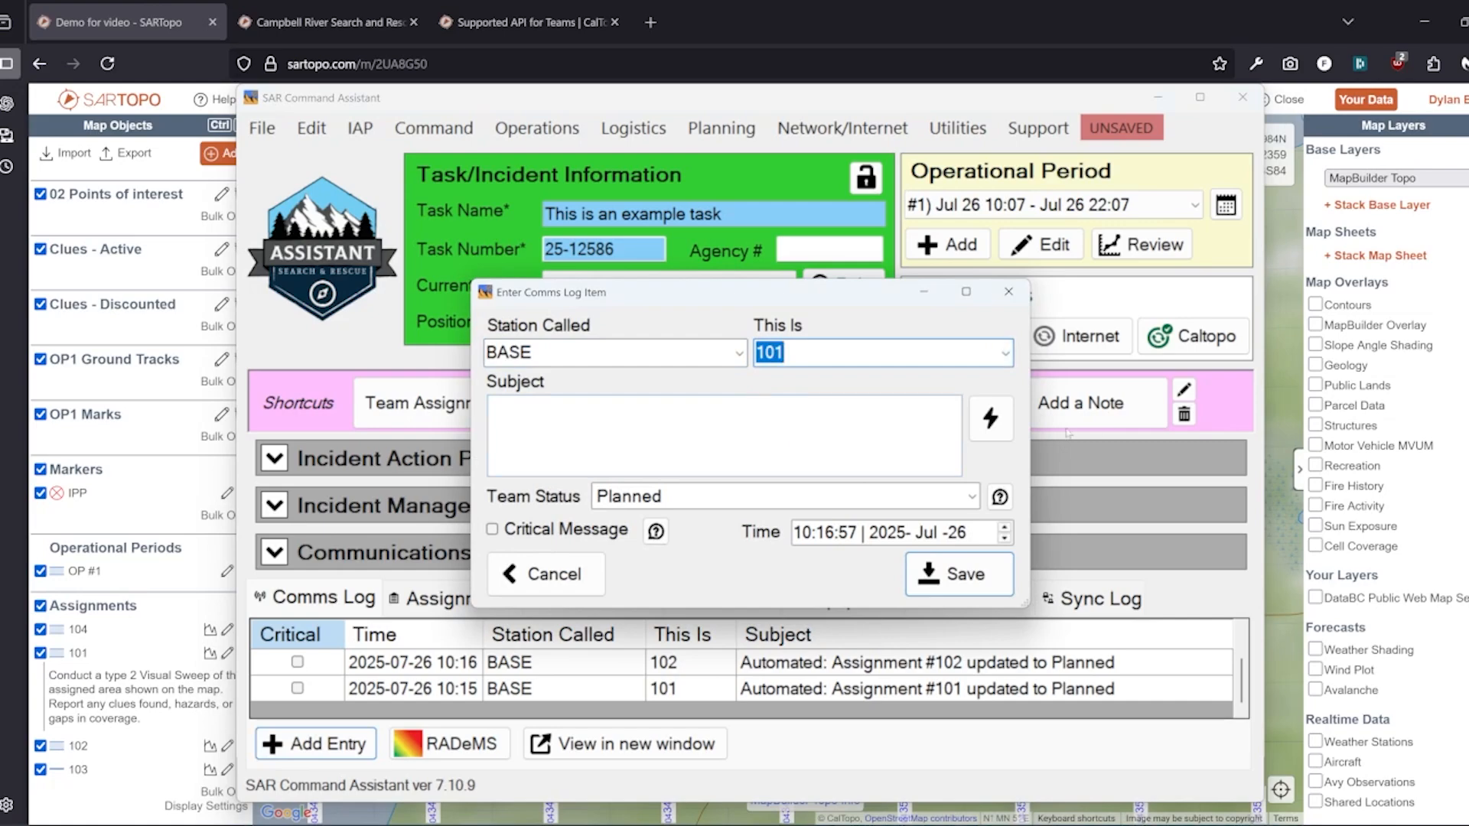
{"action": "left_click", "coordinate": [983, 423]}
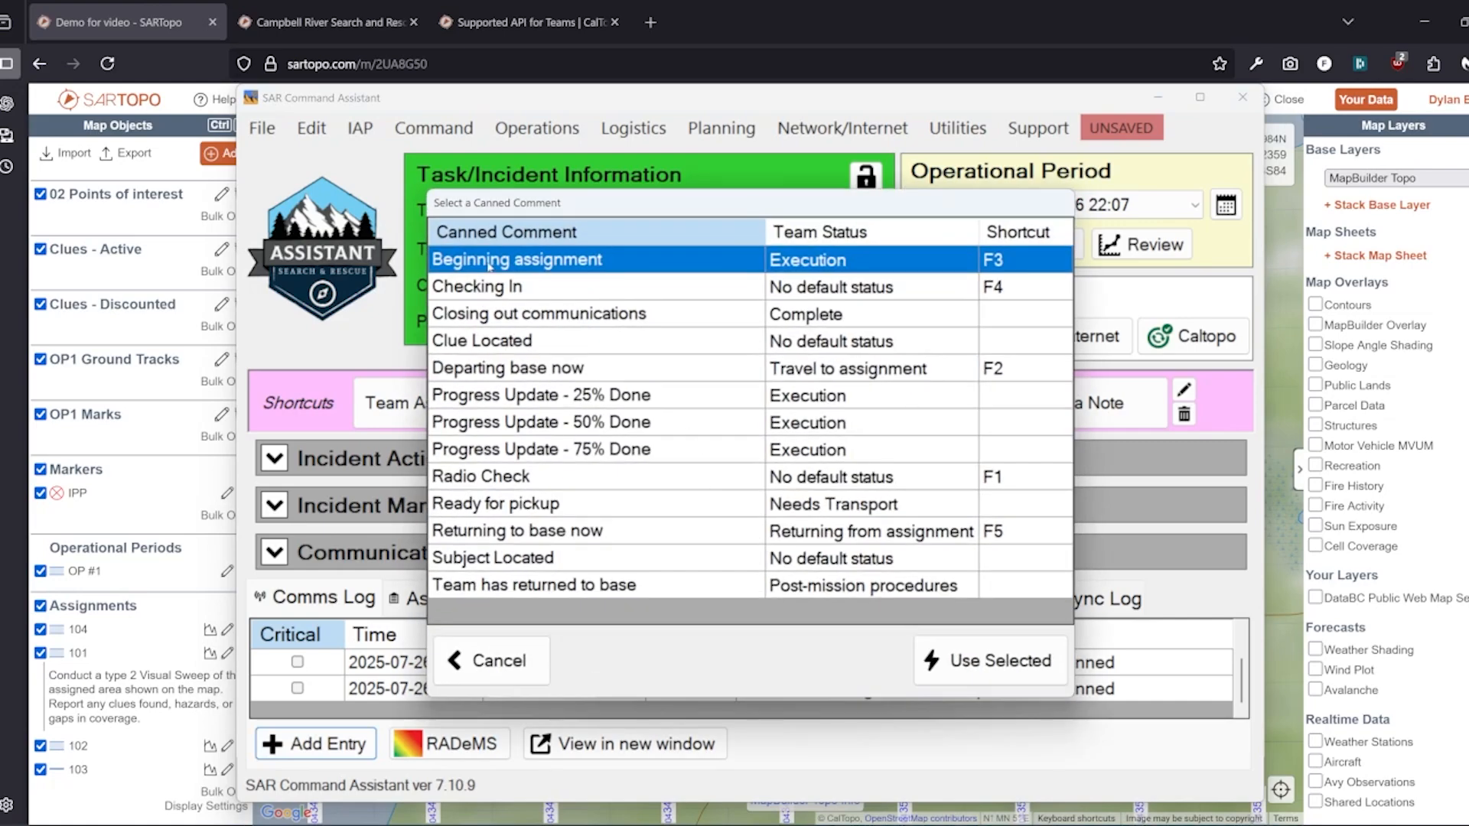
{"action": "double_click", "coordinate": [489, 262]}
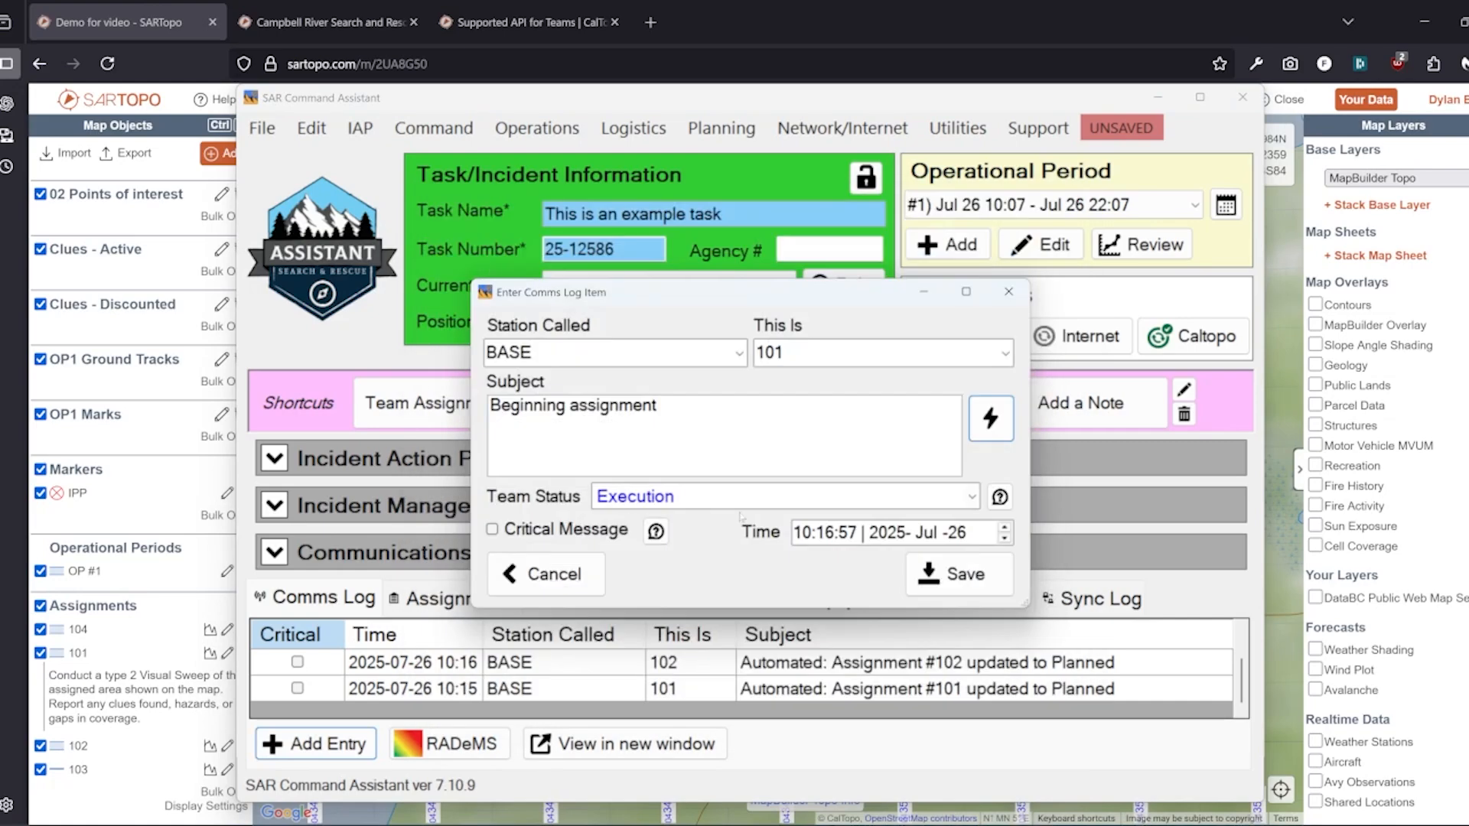
{"action": "left_click", "coordinate": [958, 576]}
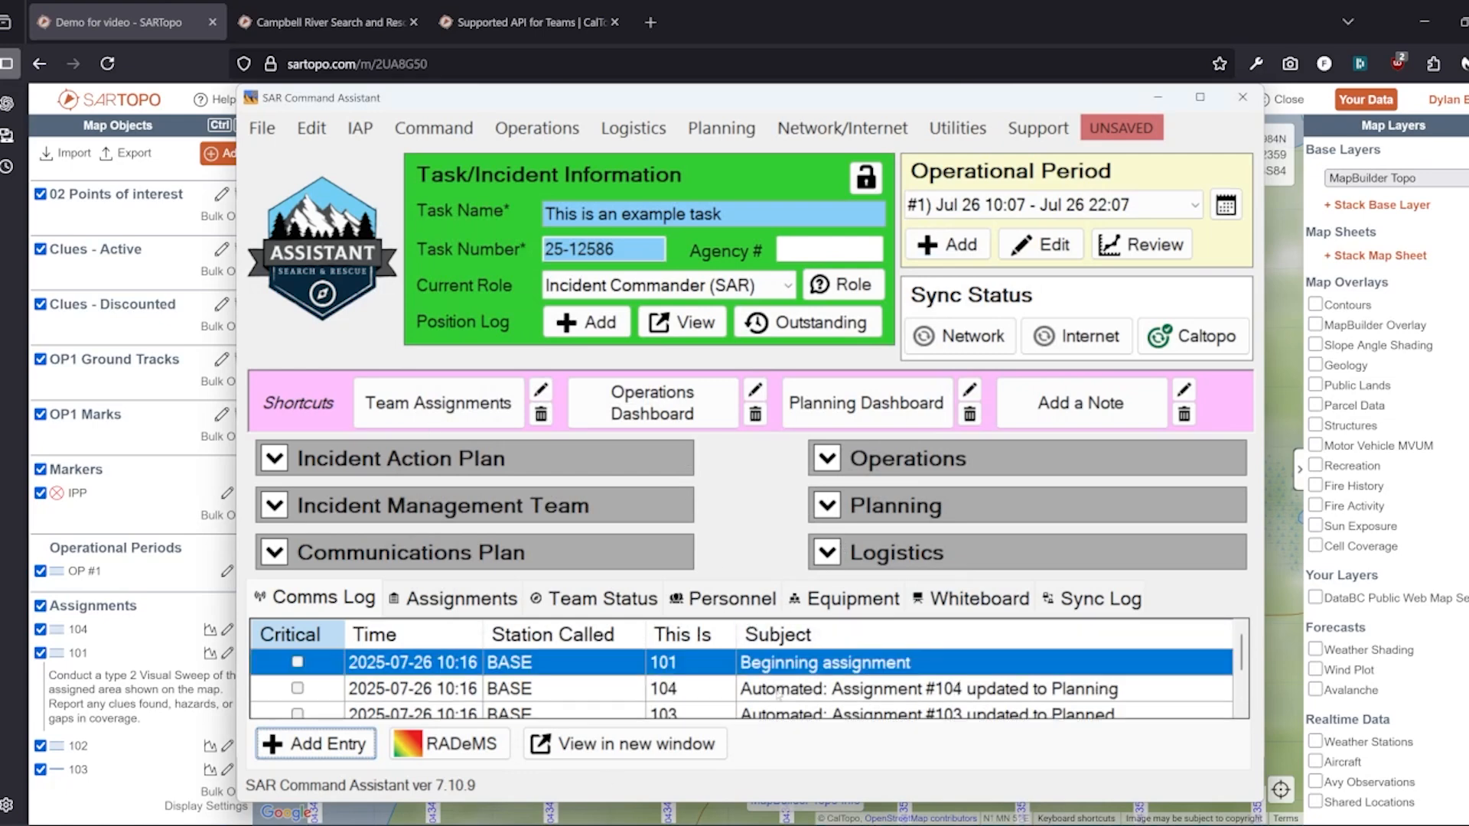
{"action": "left_click", "coordinate": [716, 16]}
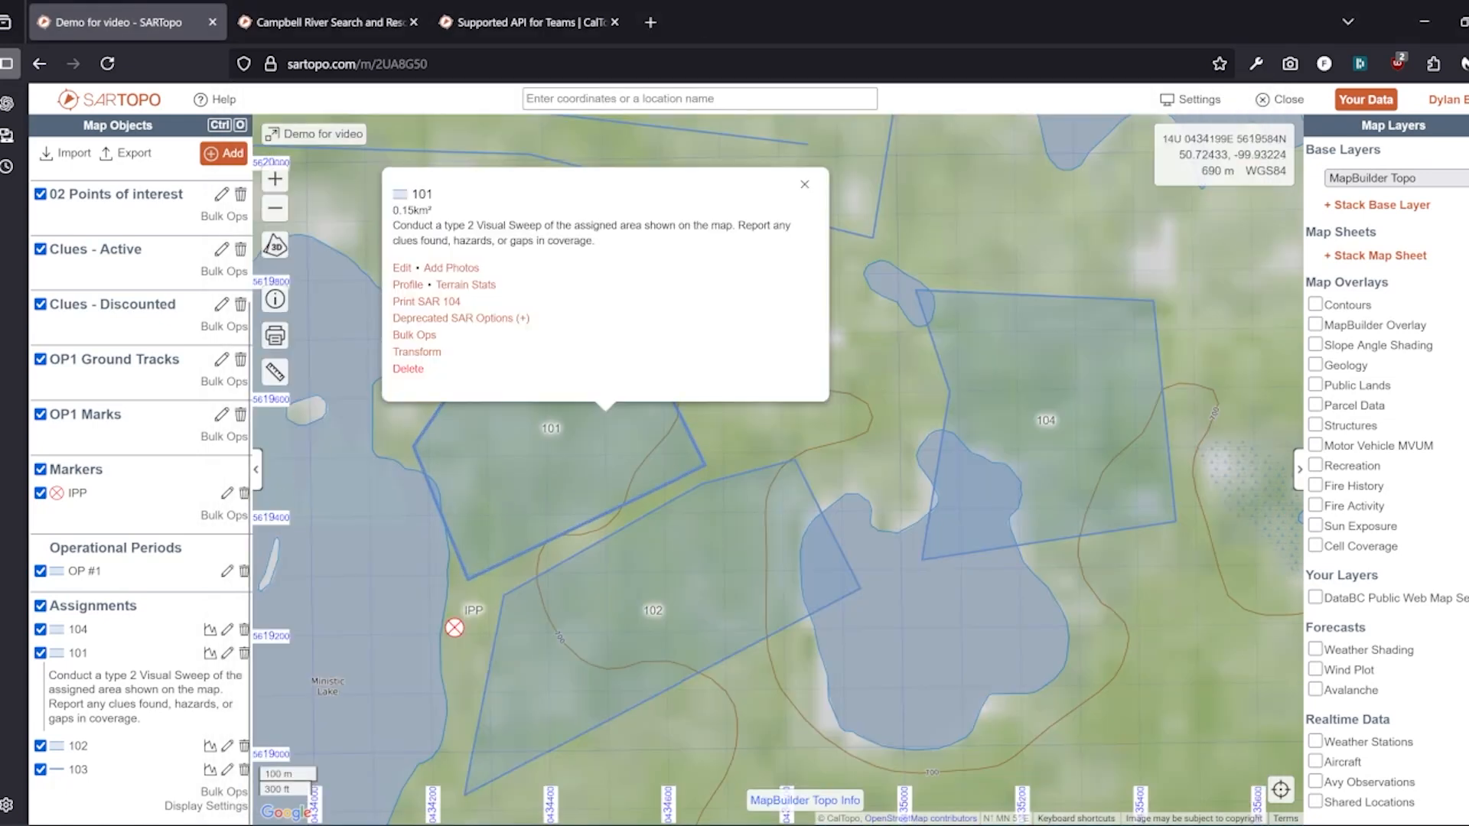
Colour assignments by Status so 101 shows red and the others blue
{"action": "left_click", "coordinate": [804, 186]}
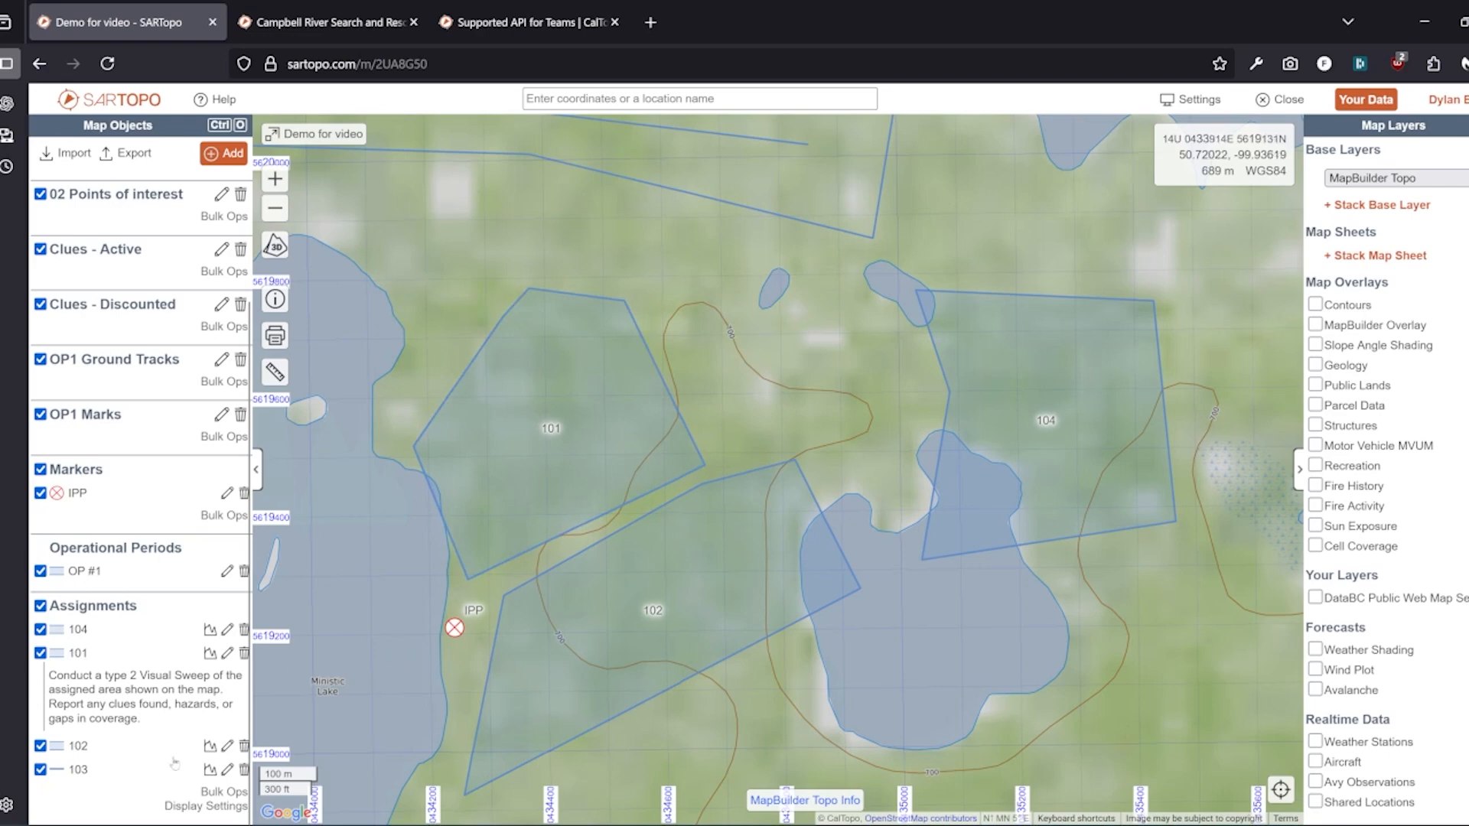
{"action": "left_click", "coordinate": [178, 808]}
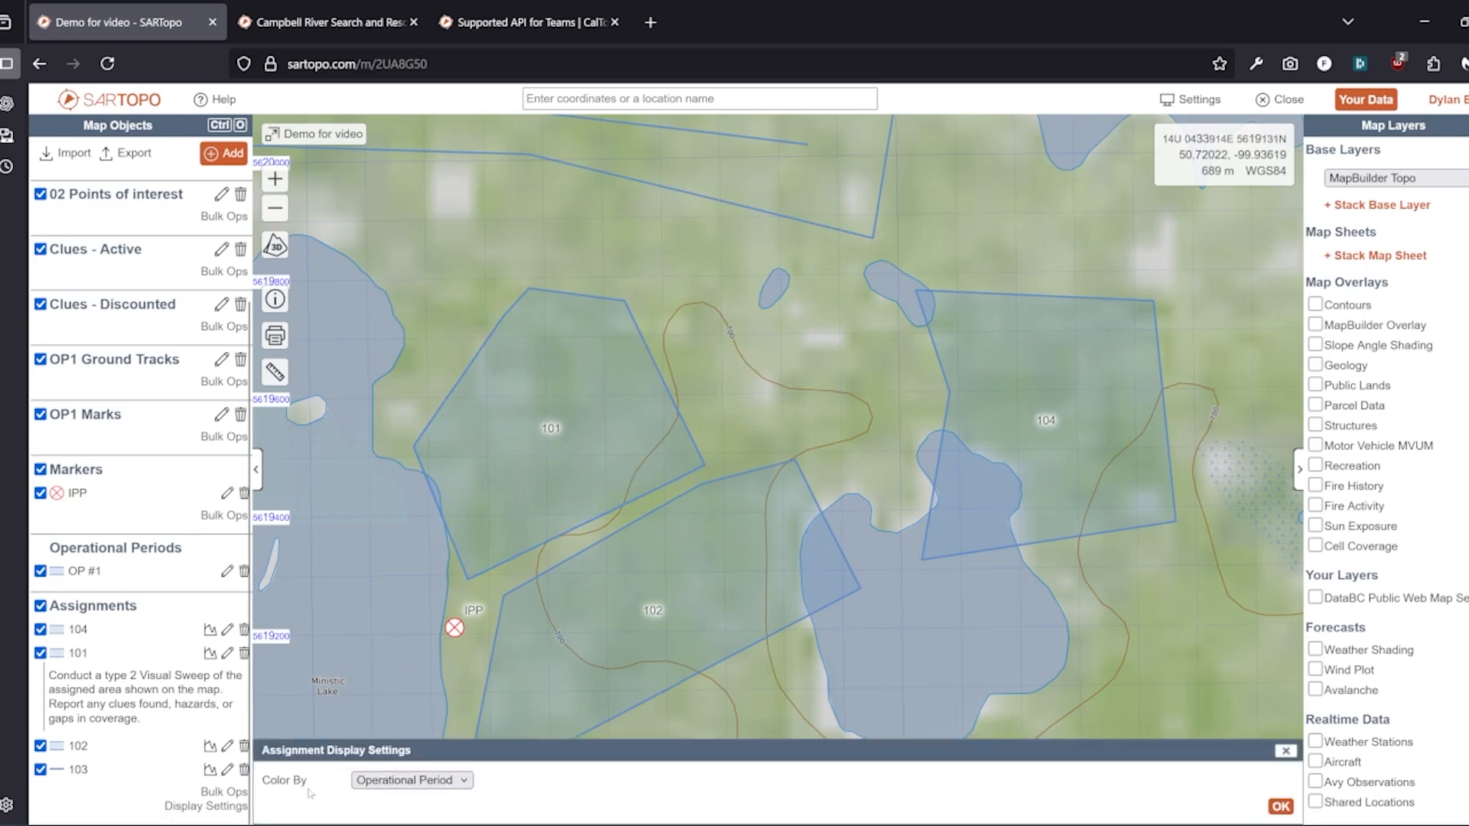
{"action": "left_click", "coordinate": [461, 780]}
{"action": "left_click", "coordinate": [446, 752]}
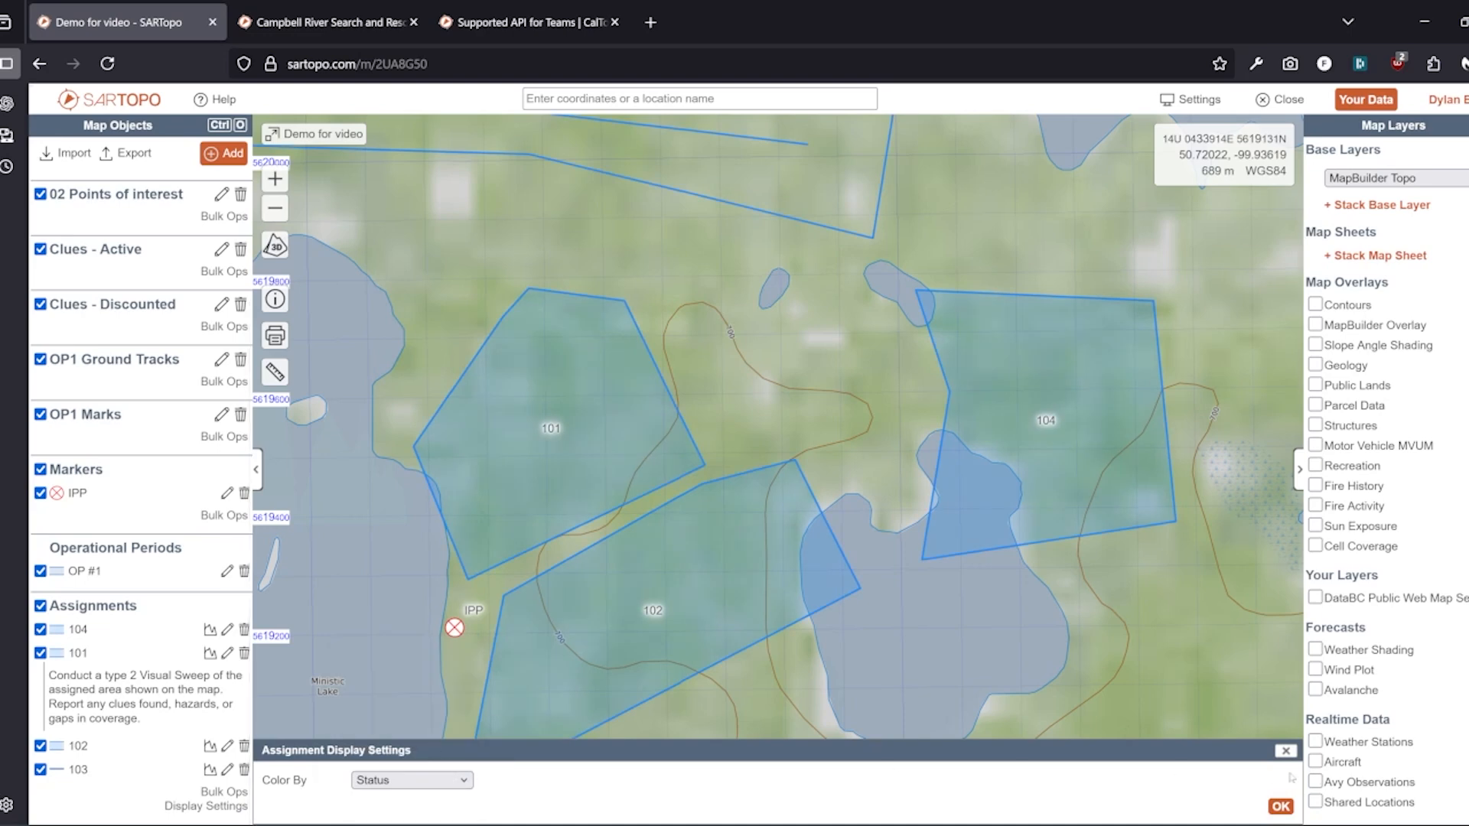
{"action": "left_click", "coordinate": [1285, 809]}
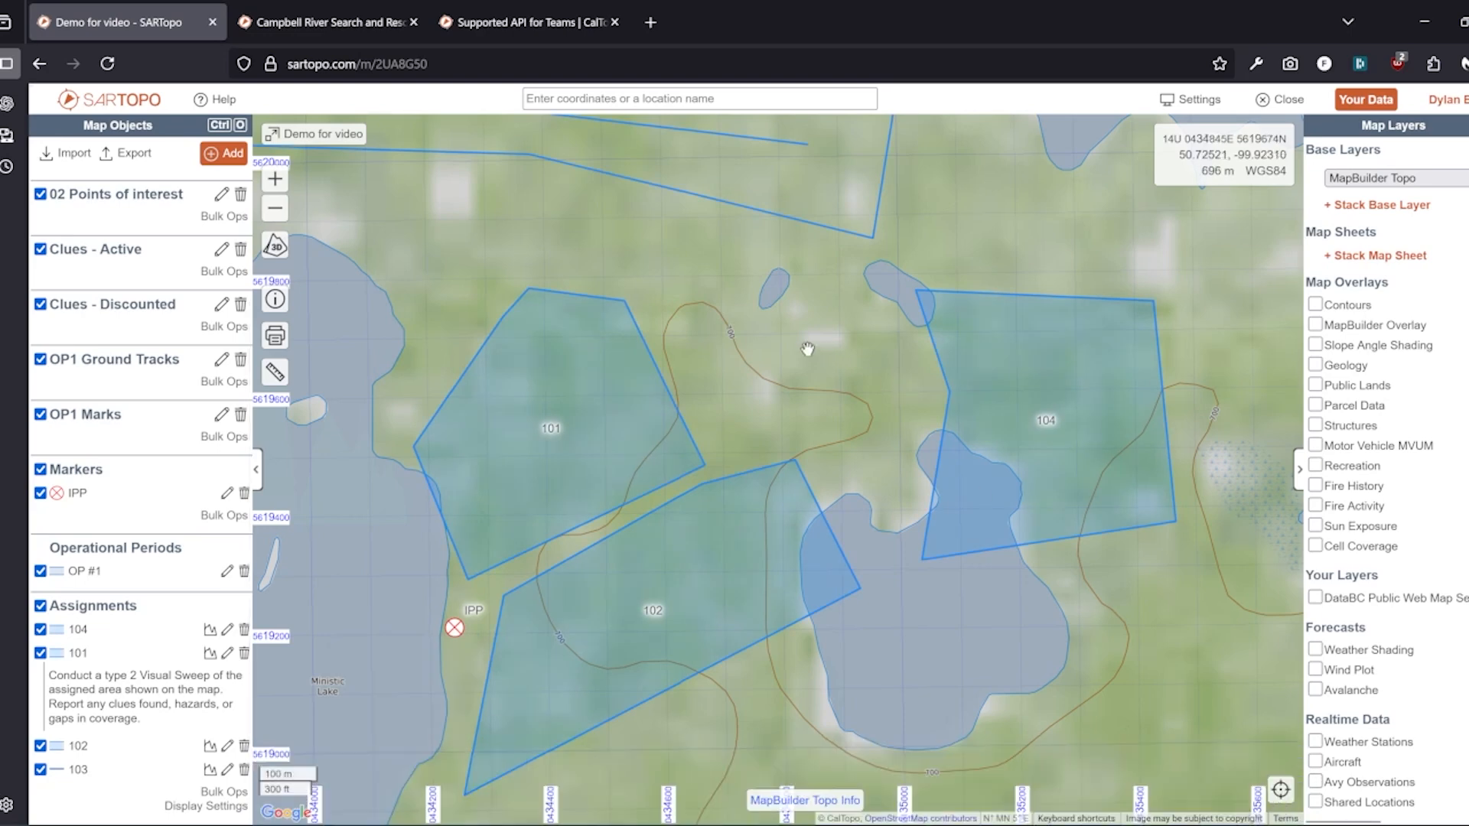
{"action": "scroll", "coordinate": [604, 455], "scroll_direction": "down", "scroll_amount": 1}
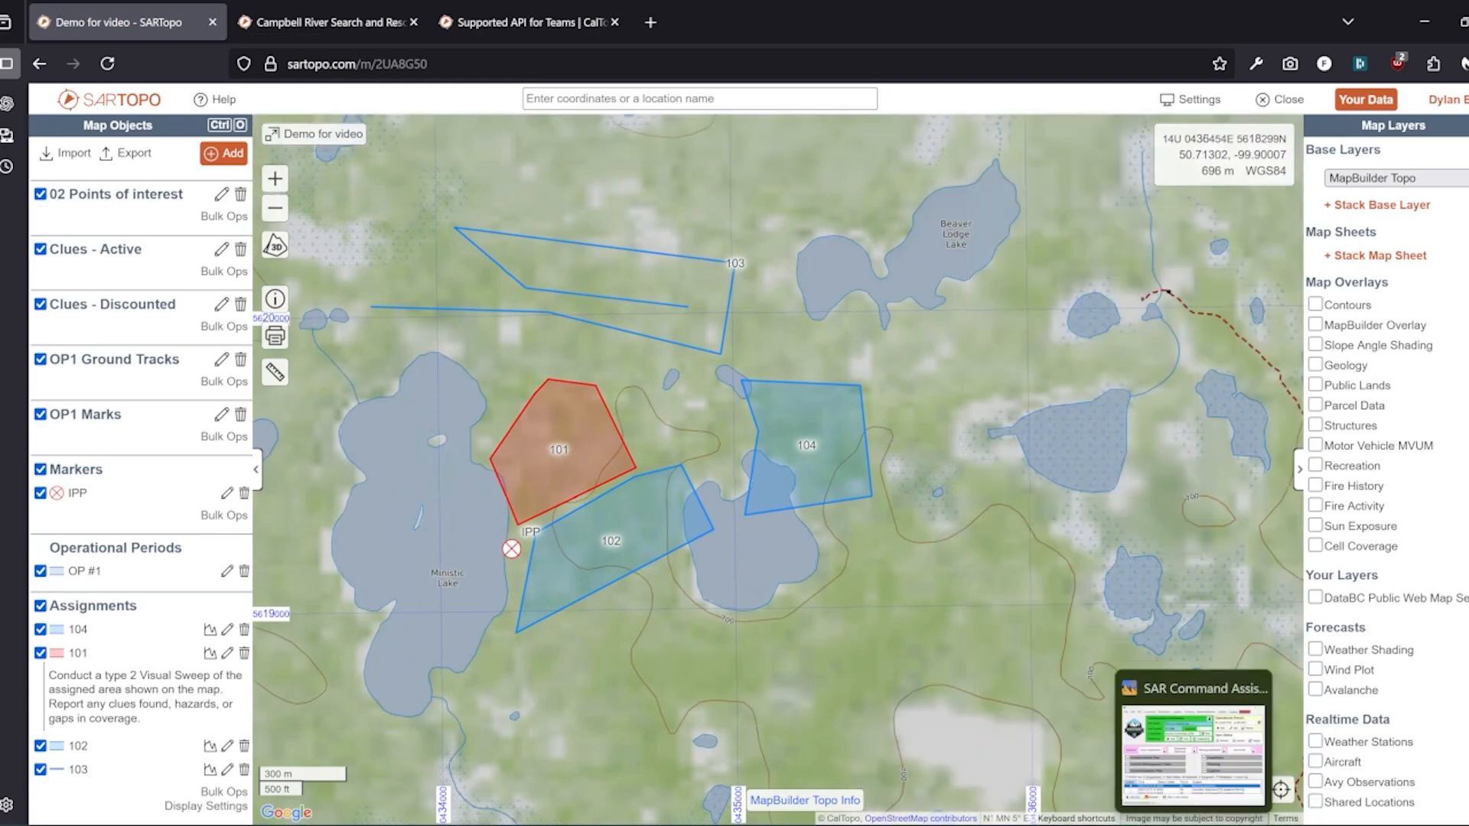
Log a 10:17 comms entry from team 104 to BASE with team status Complete
{"action": "left_click", "coordinate": [1217, 761]}
{"action": "left_click_drag", "start_coordinate": [569, 99], "coordinate": [883, 109]}
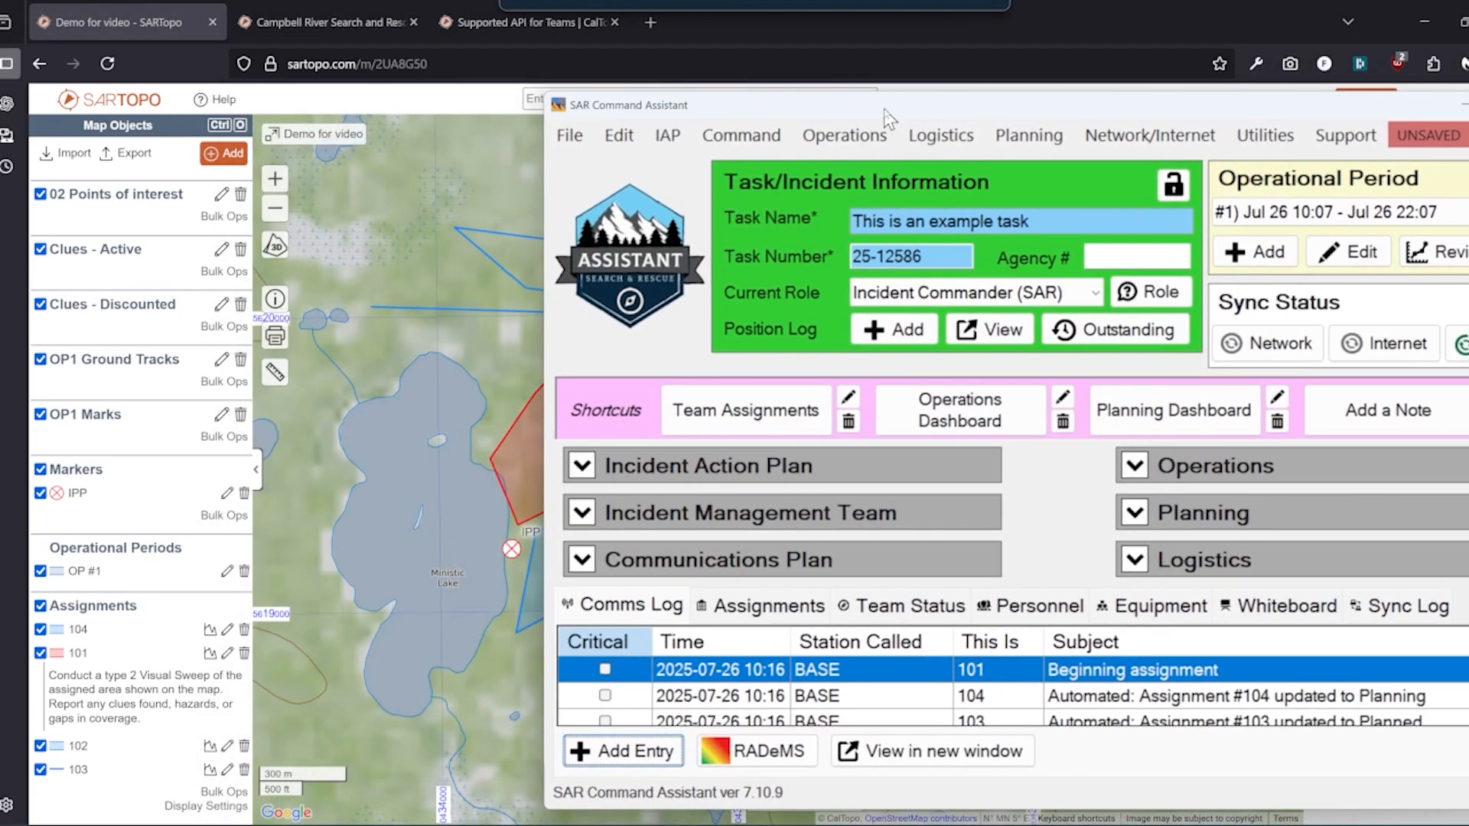
{"action": "left_click", "coordinate": [622, 751]}
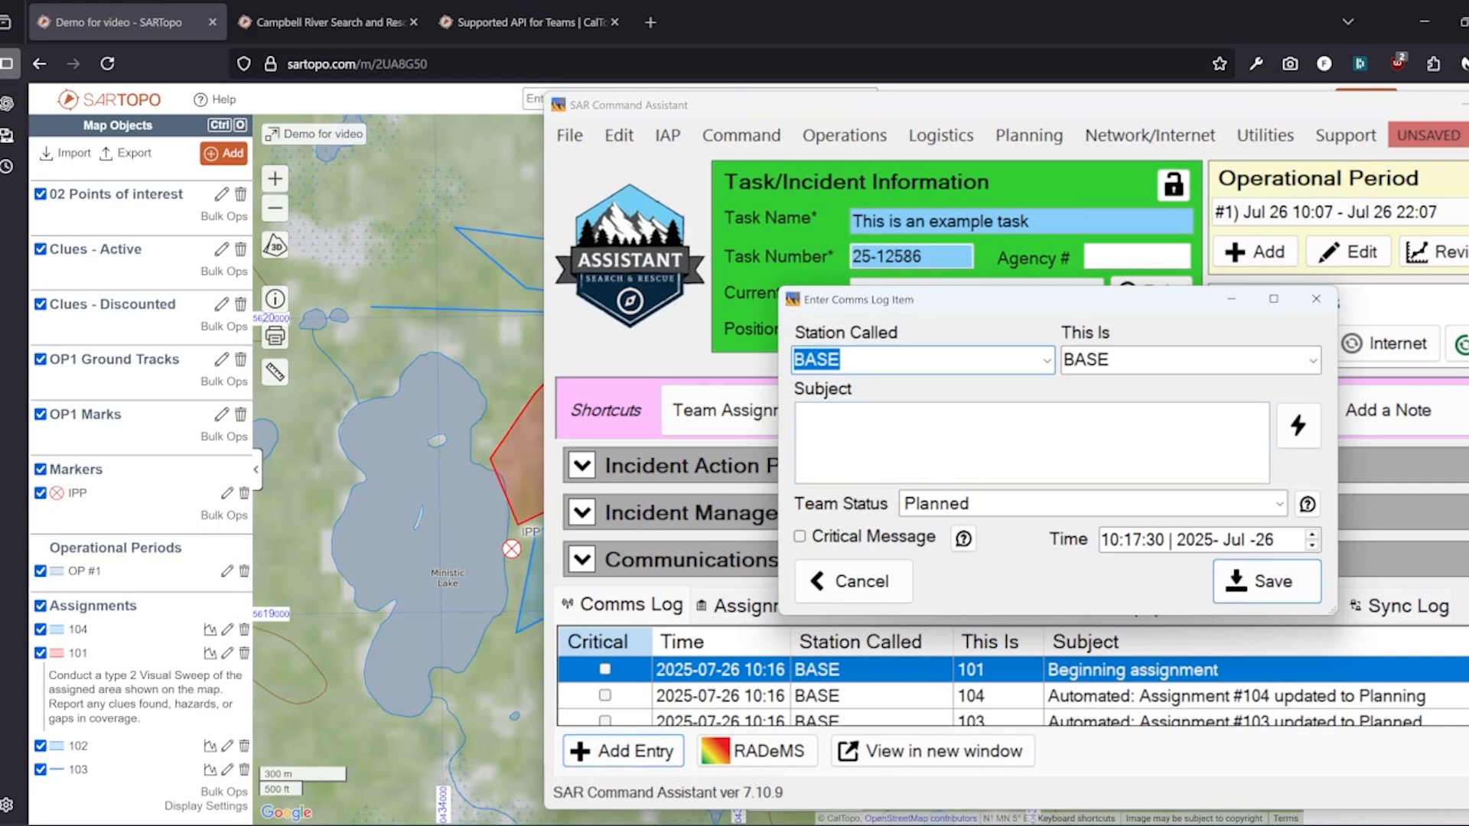
{"action": "left_click", "coordinate": [1313, 359]}
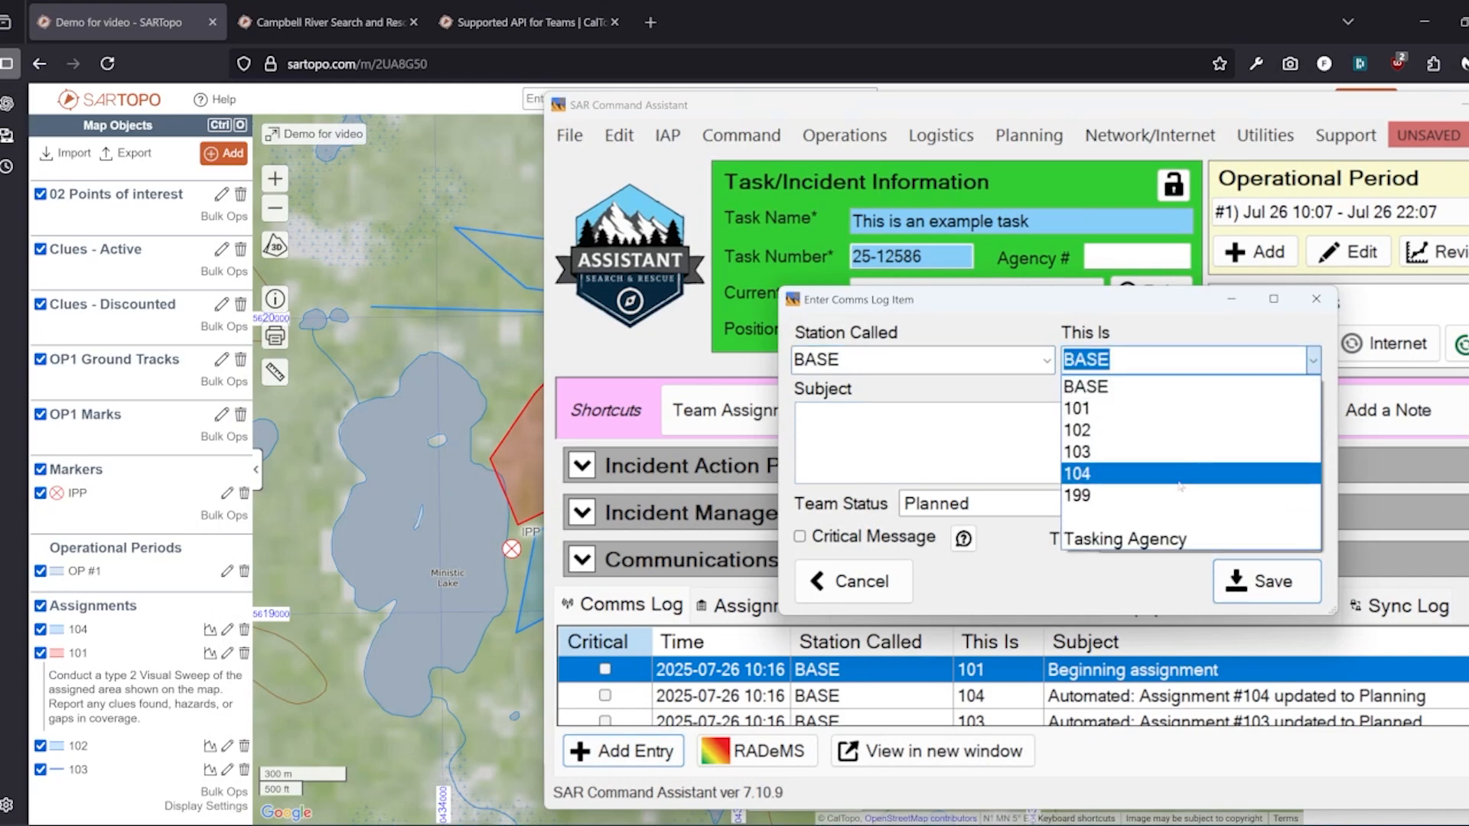
{"action": "left_click", "coordinate": [1181, 484]}
{"action": "left_click", "coordinate": [1279, 503]}
{"action": "scroll", "coordinate": [985, 673], "scroll_direction": "down", "scroll_amount": 1}
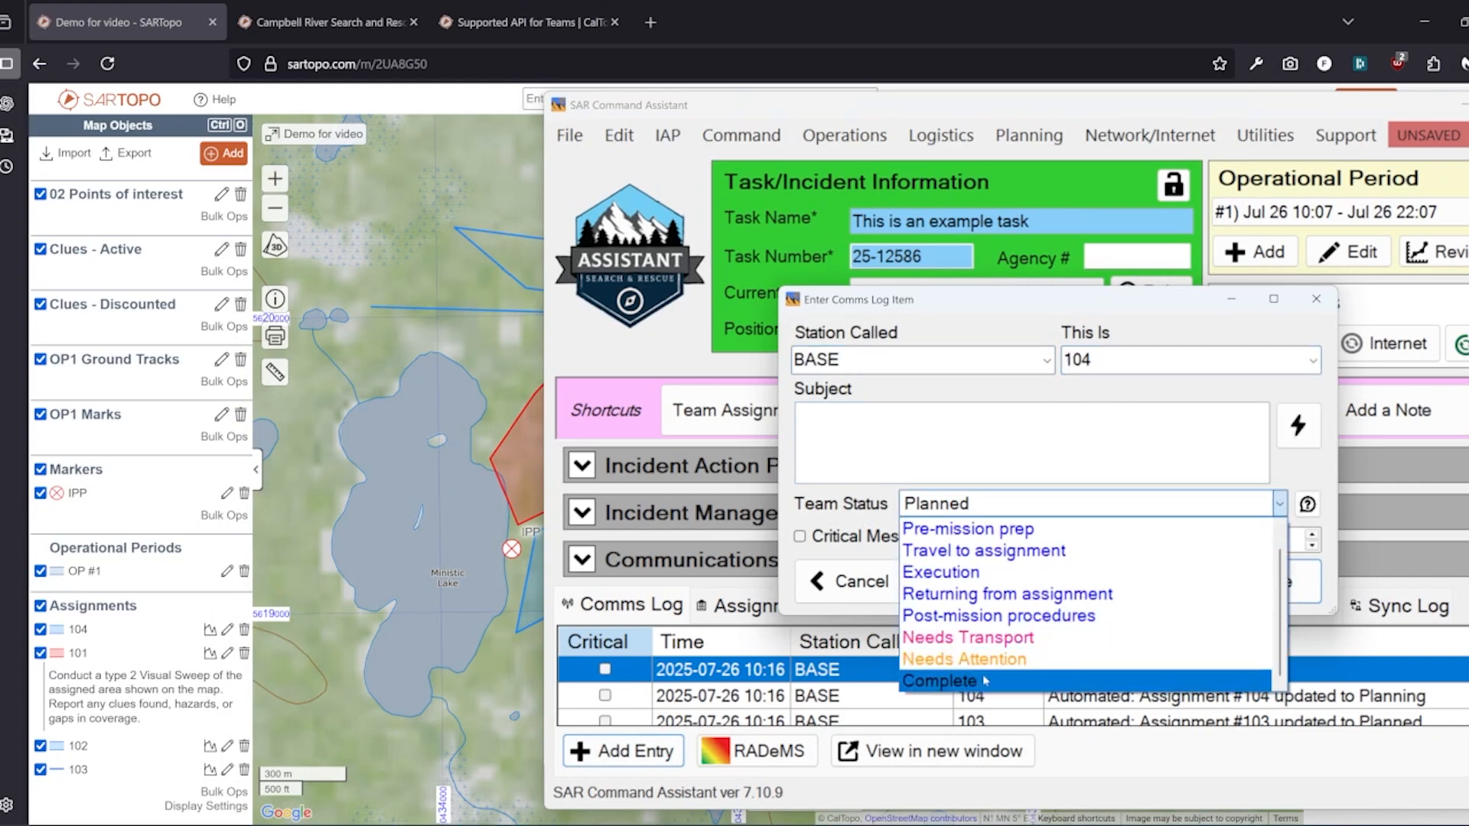
{"action": "left_click", "coordinate": [985, 681]}
{"action": "left_click", "coordinate": [1255, 590]}
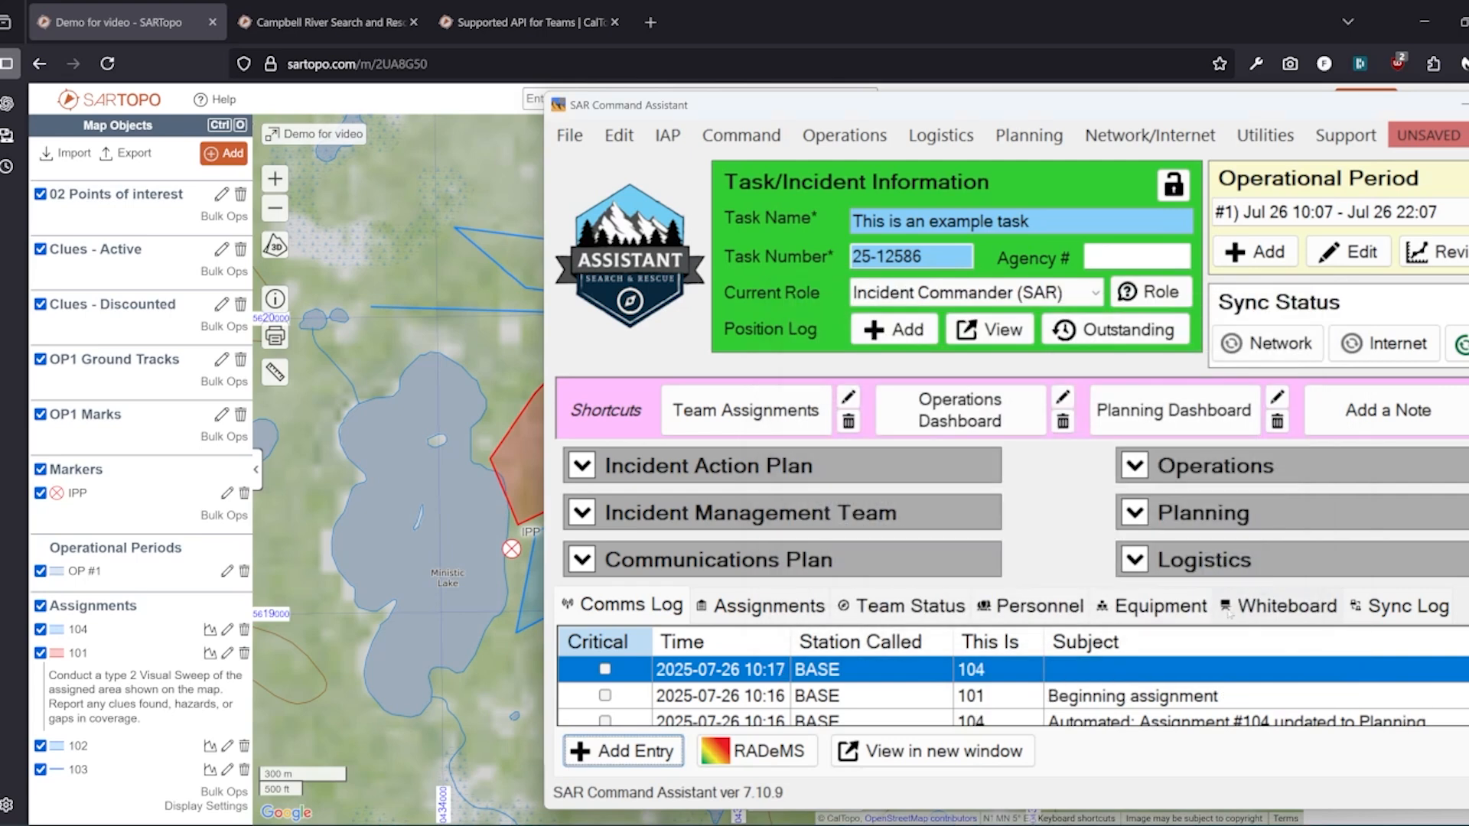
Add the clue 'I found a thing!' between areas 101 and 104, linked to assignment 101
{"action": "left_click", "coordinate": [414, 472]}
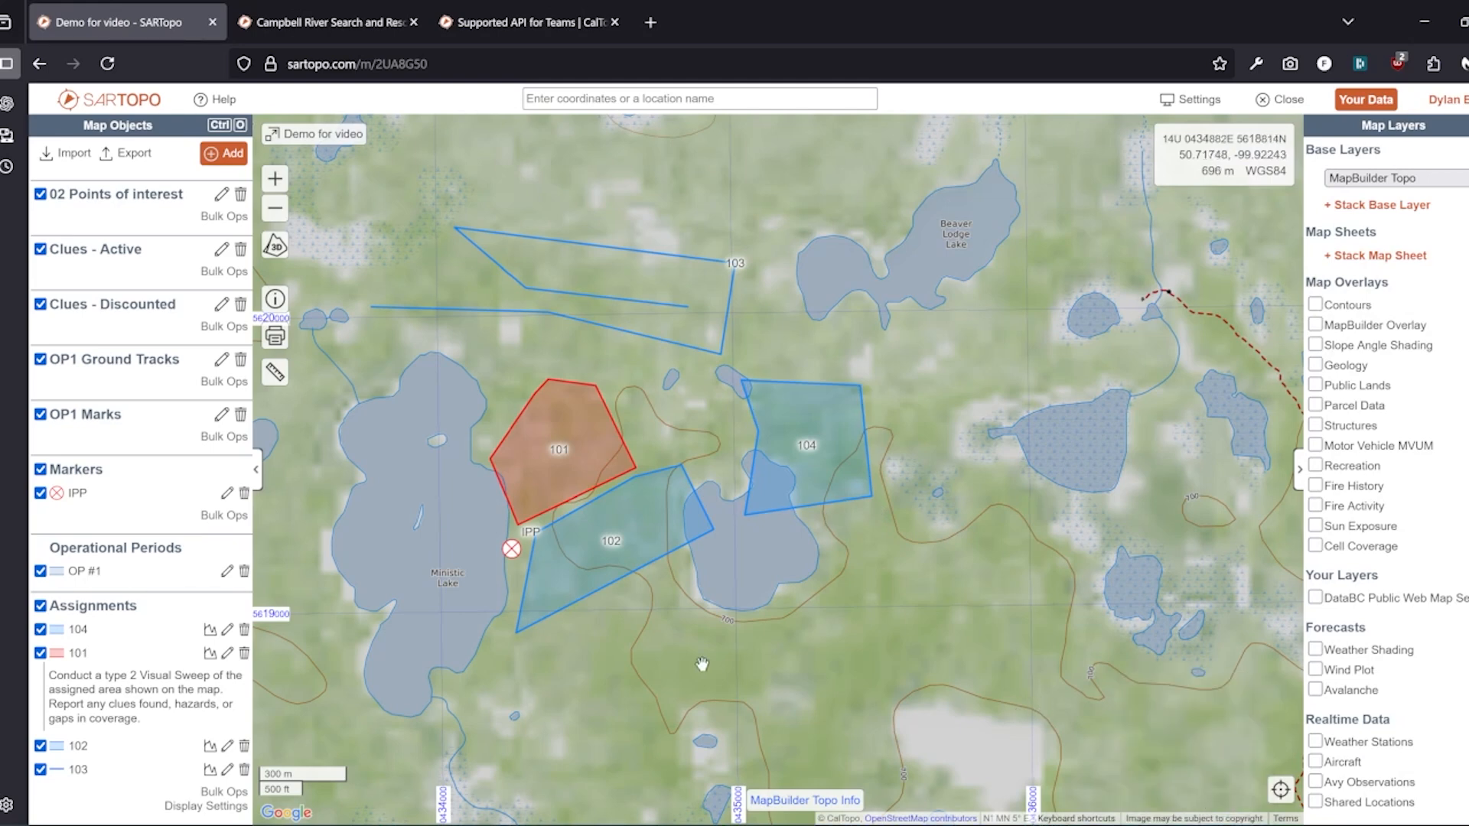
{"action": "left_click_drag", "start_coordinate": [701, 663], "coordinate": [803, 698]}
{"action": "left_click", "coordinate": [795, 465]}
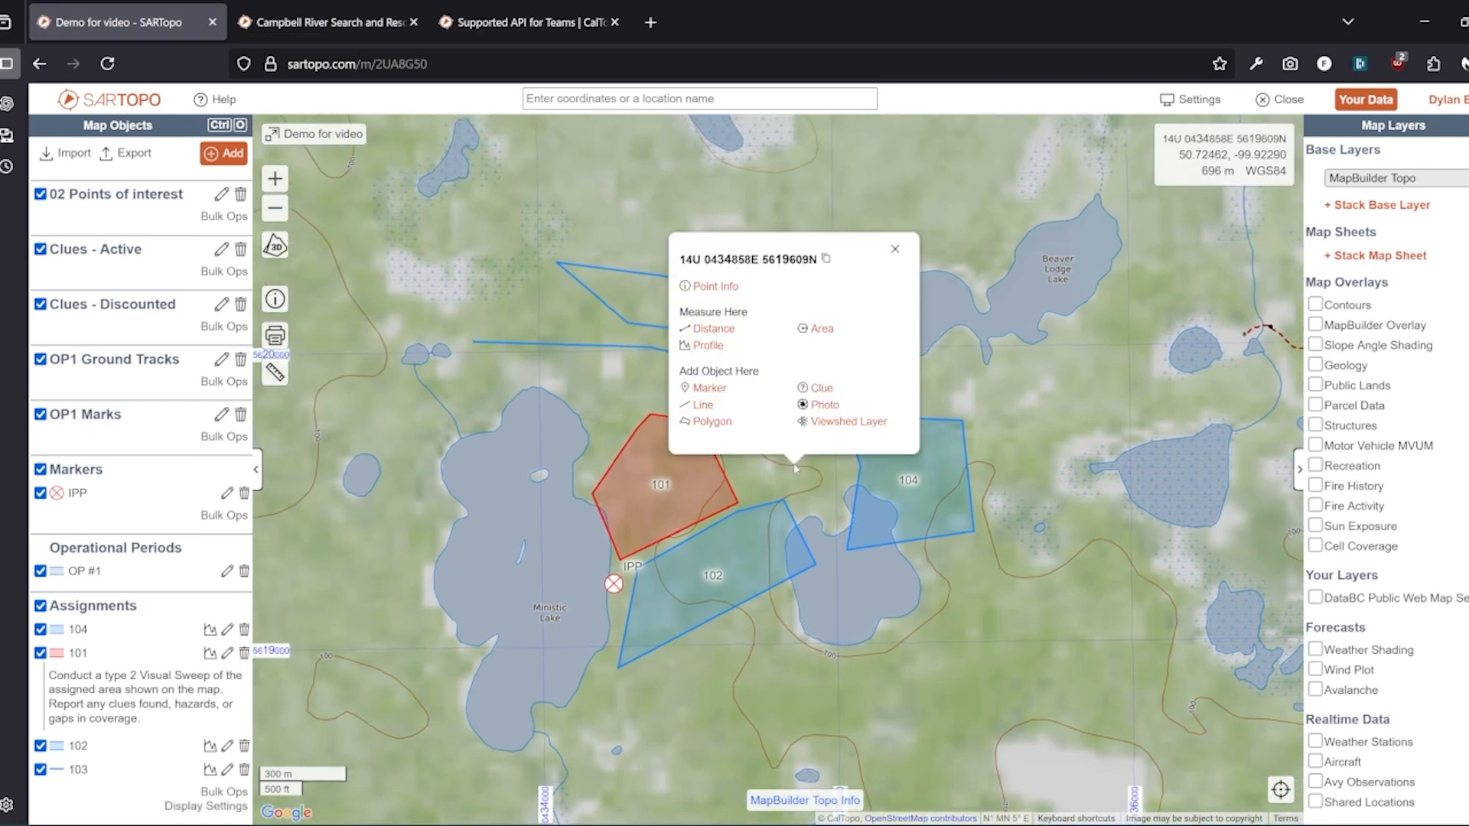
{"action": "left_click", "coordinate": [818, 387]}
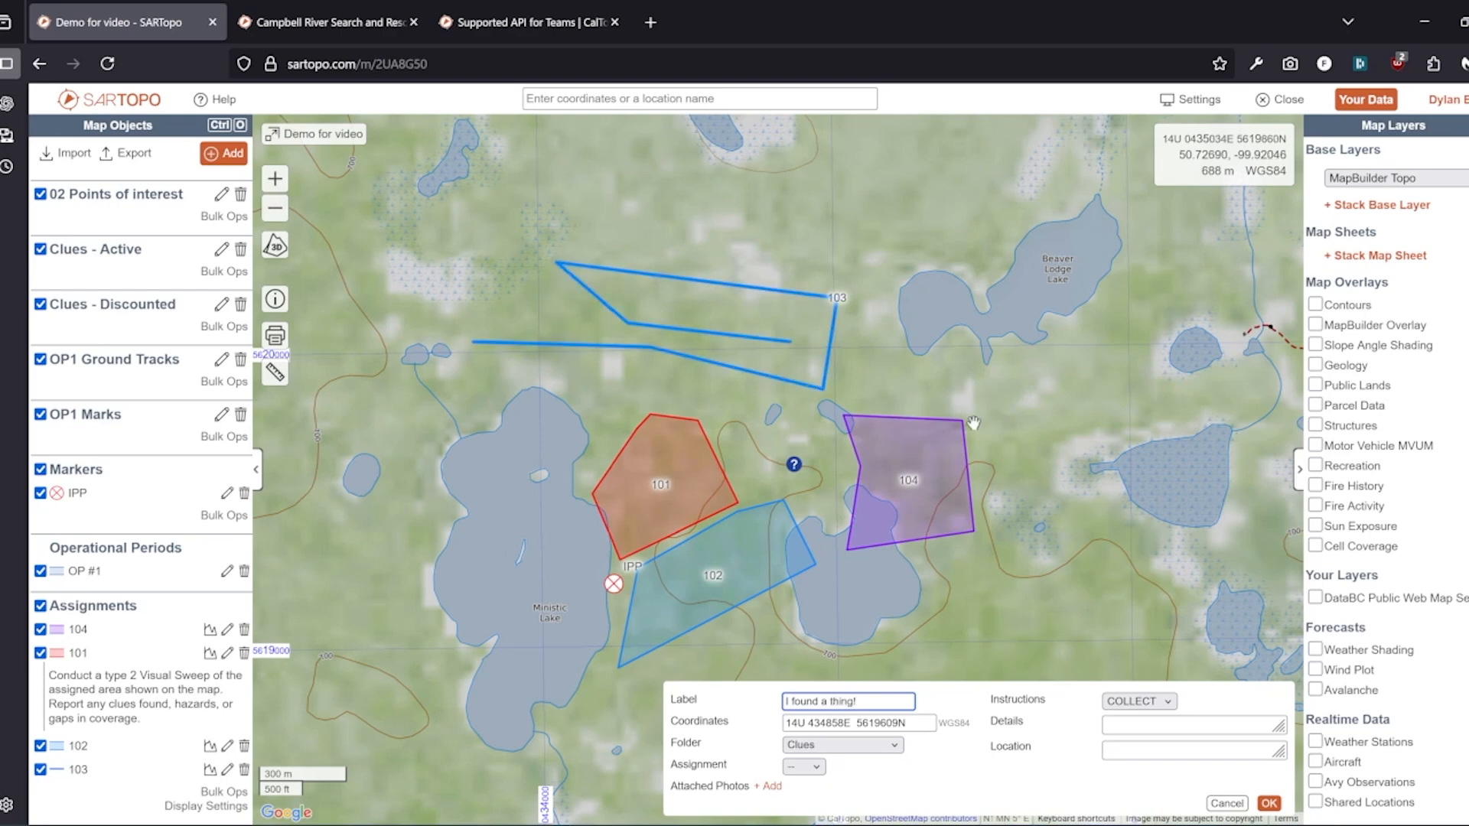
{"action": "left_click", "coordinate": [1216, 723]}
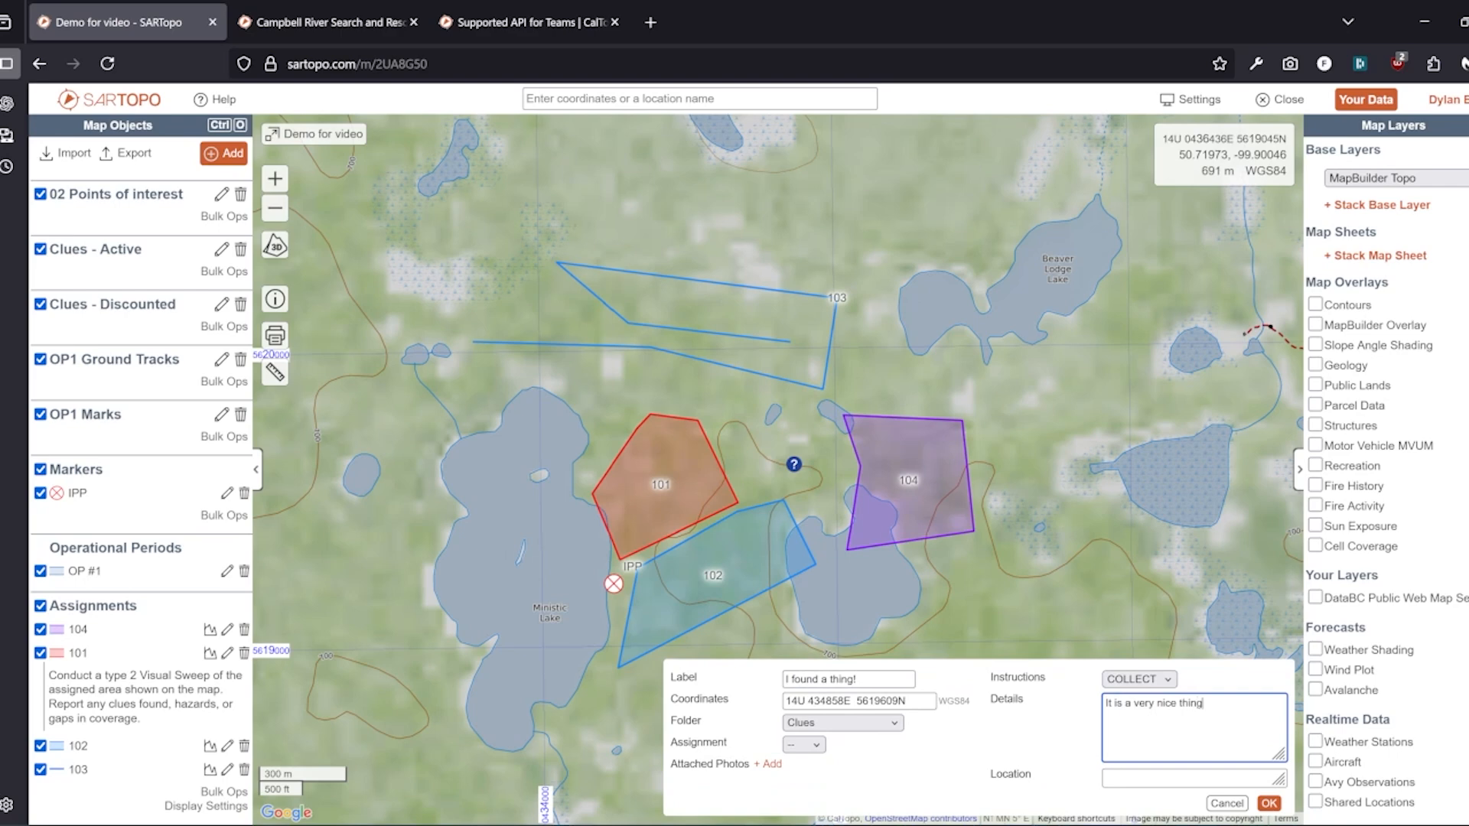
{"action": "left_click", "coordinate": [807, 745]}
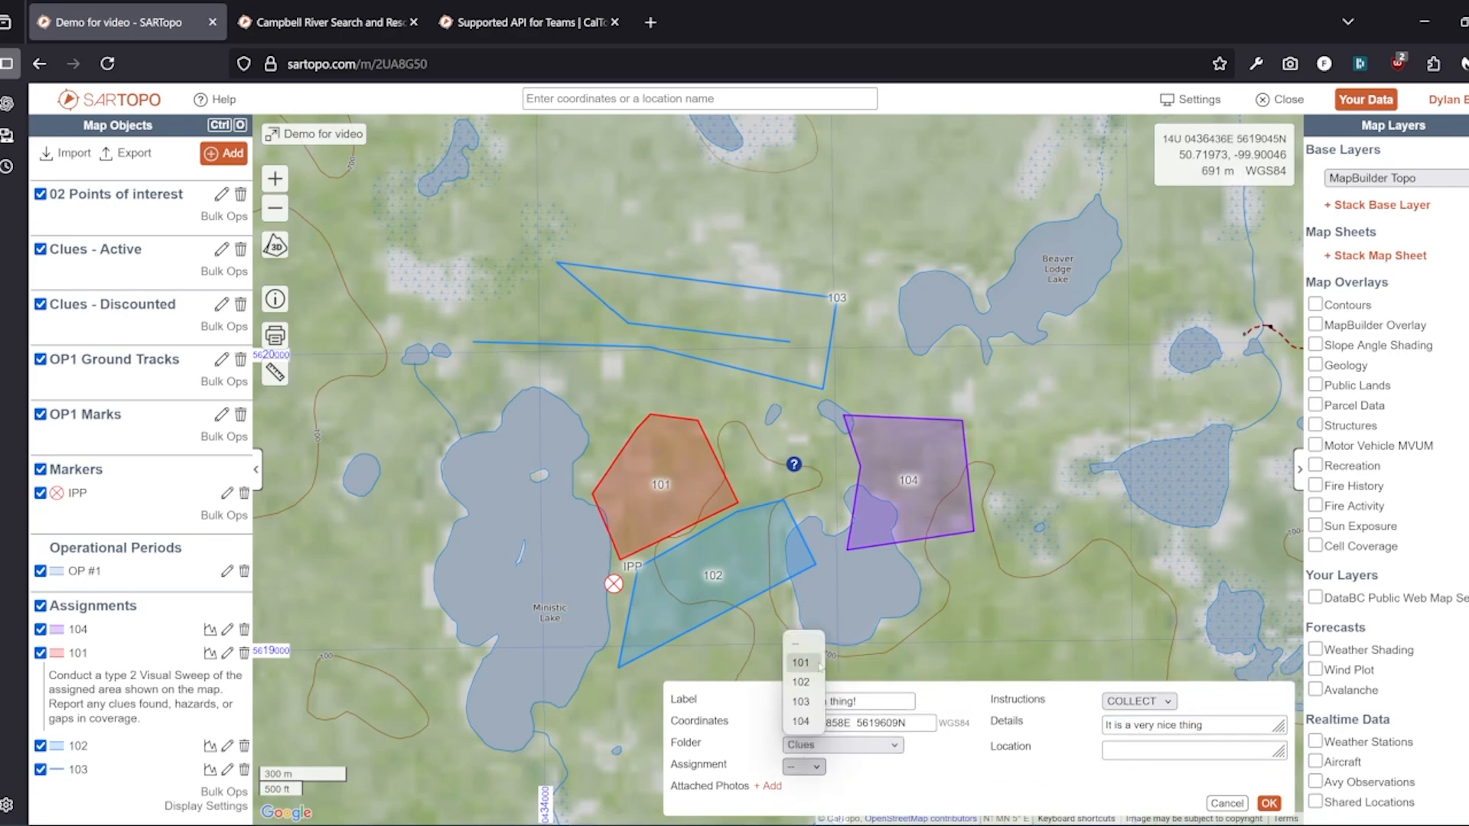
{"action": "left_click", "coordinate": [811, 672]}
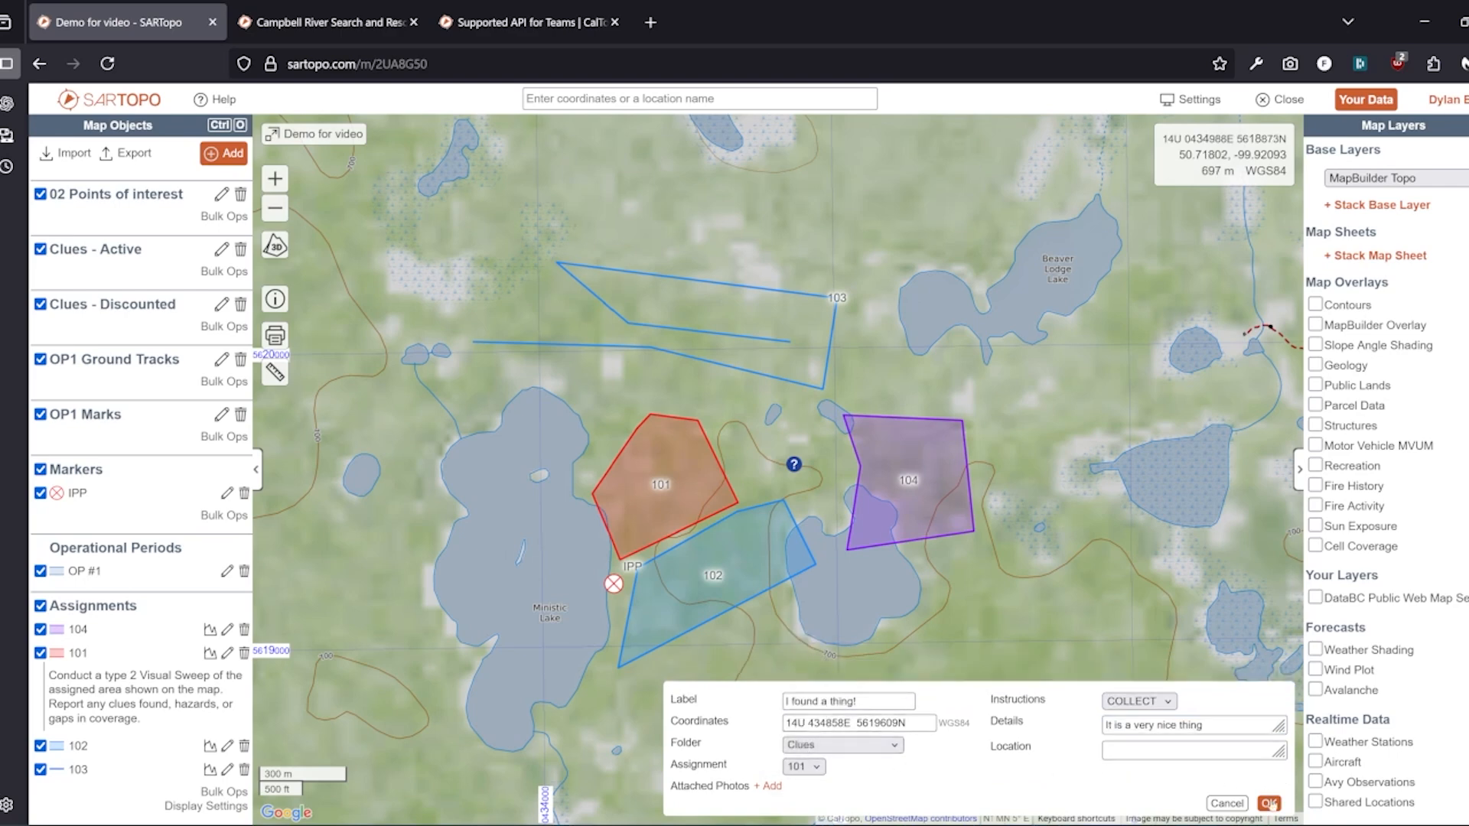
{"action": "left_click", "coordinate": [1268, 804]}
Place a clue labelled 'A second clue' northwest of area 101, linked to assignment 102
{"action": "left_click", "coordinate": [585, 422]}
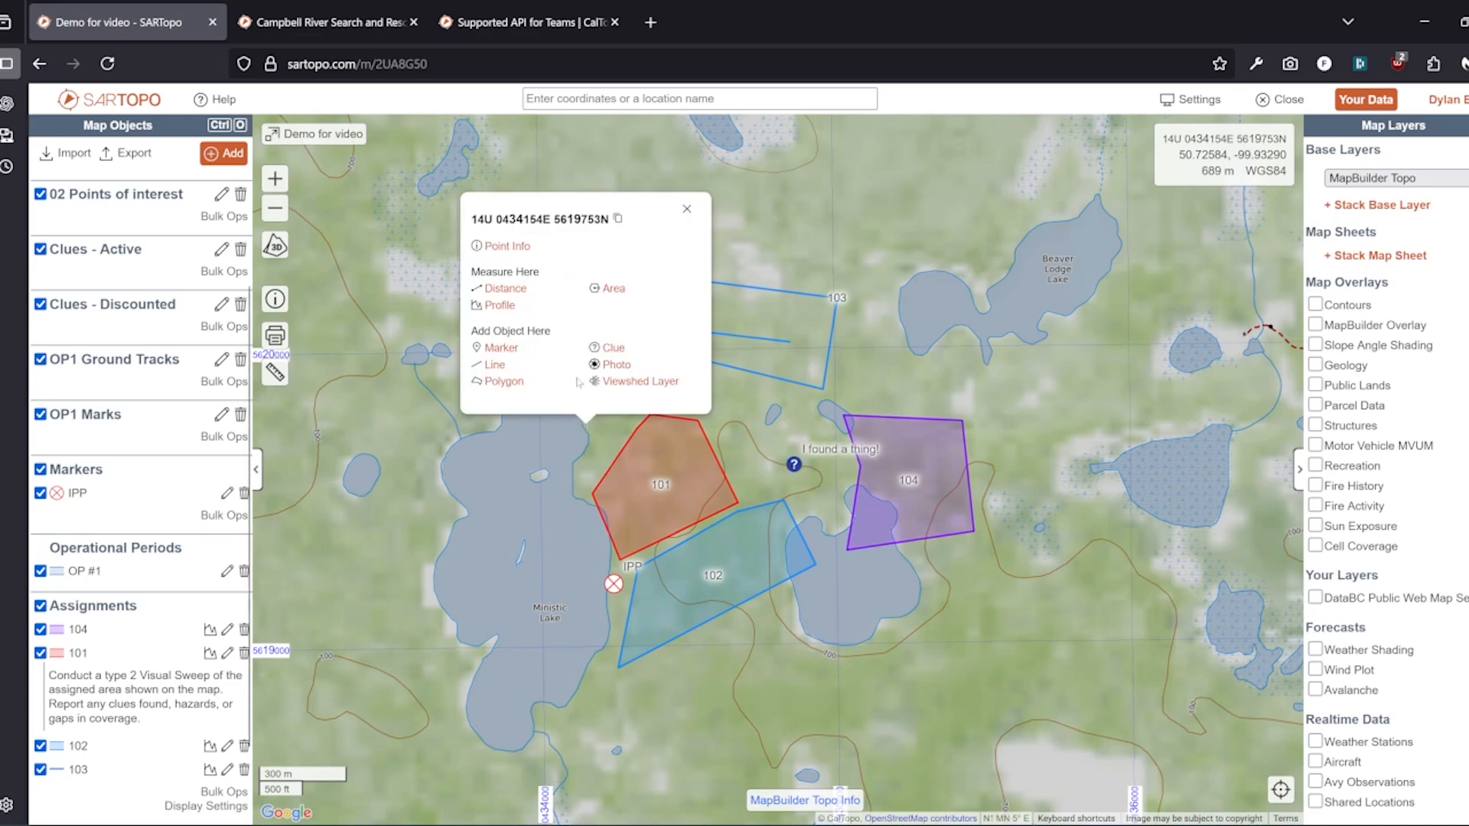
{"action": "left_click", "coordinate": [612, 348]}
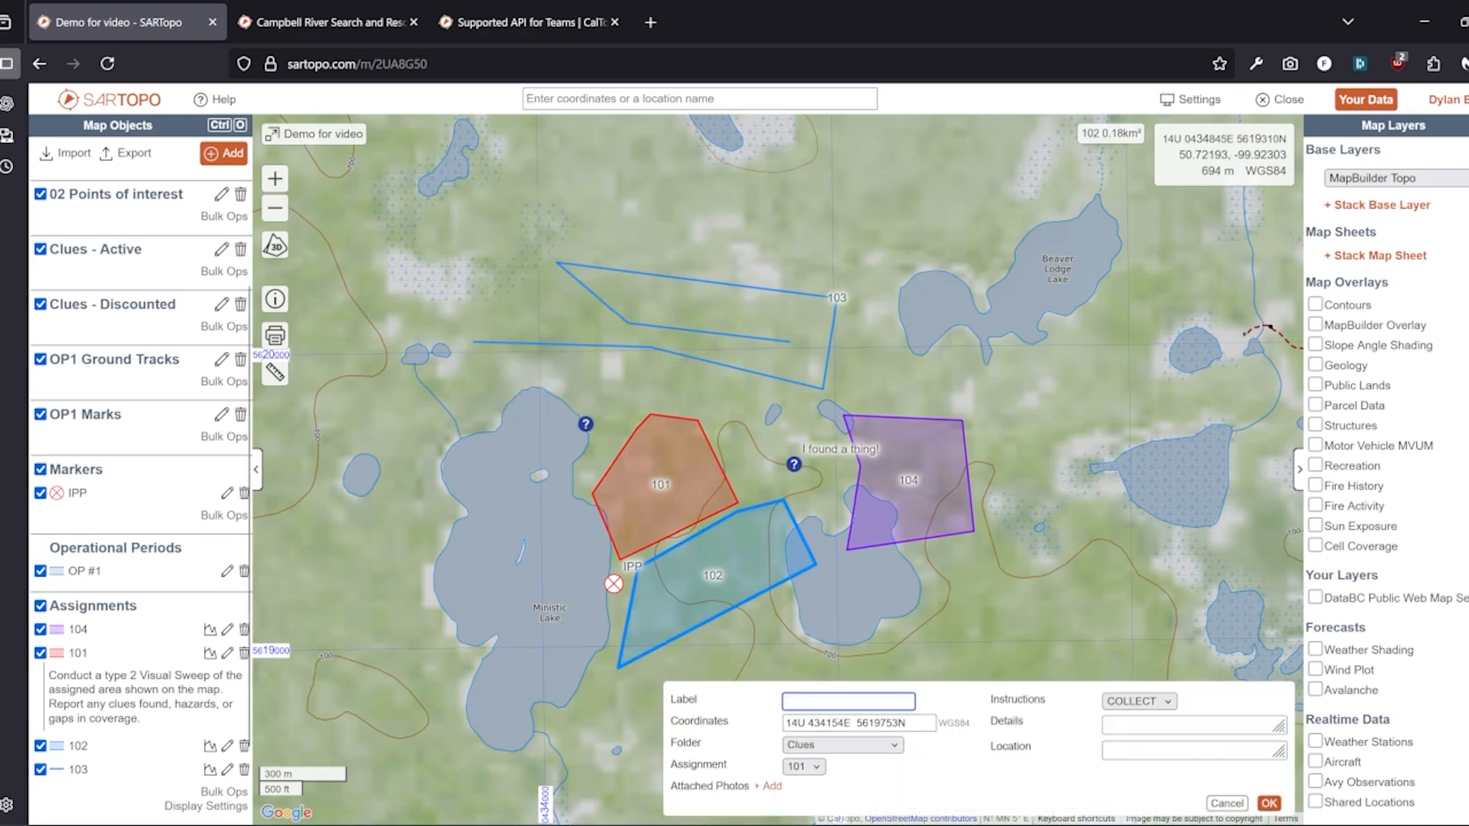
{"action": "type", "text": "A second clue"}
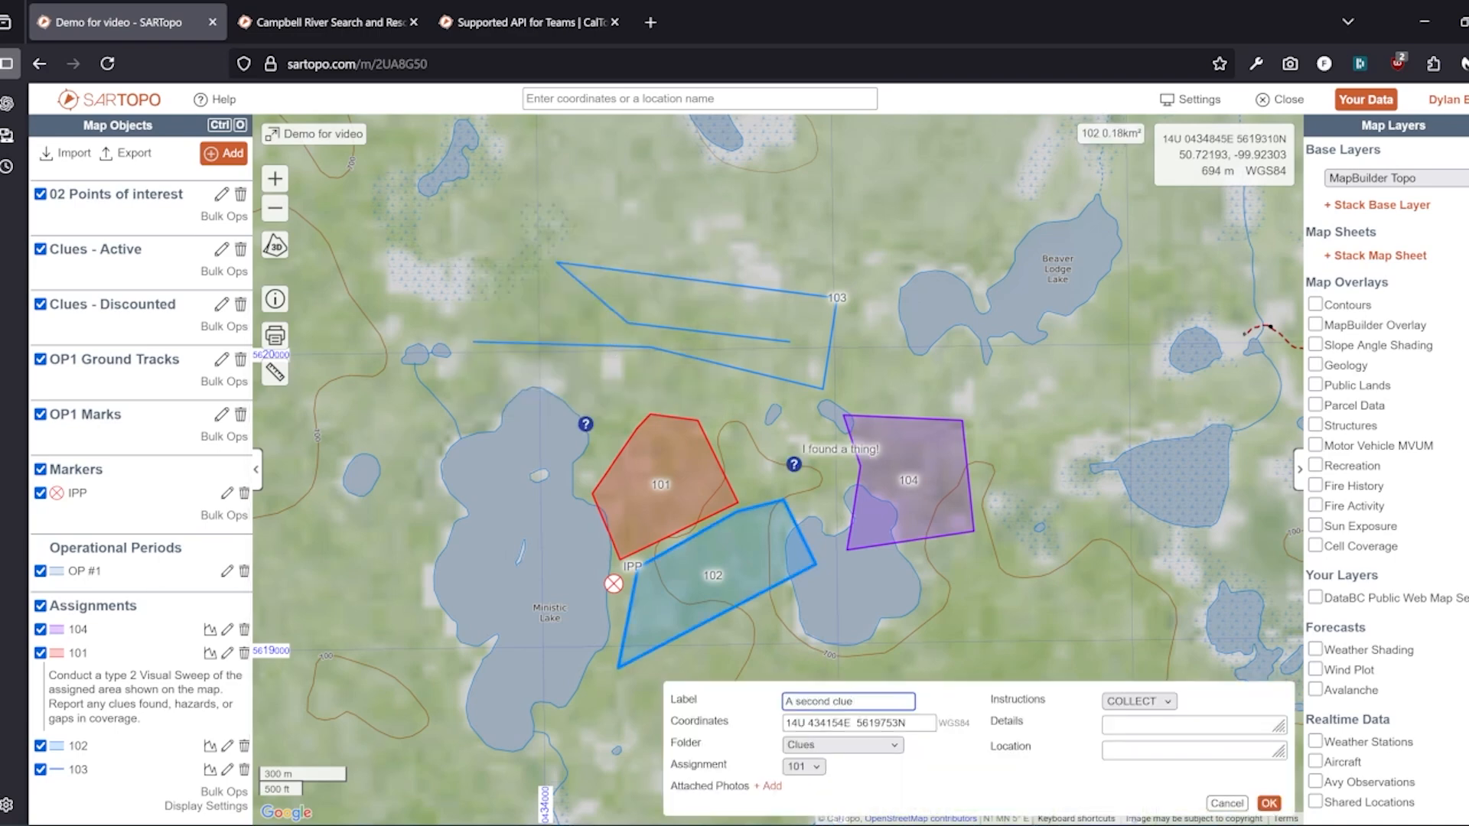
{"action": "left_click", "coordinate": [804, 766]}
{"action": "left_click", "coordinate": [799, 716]}
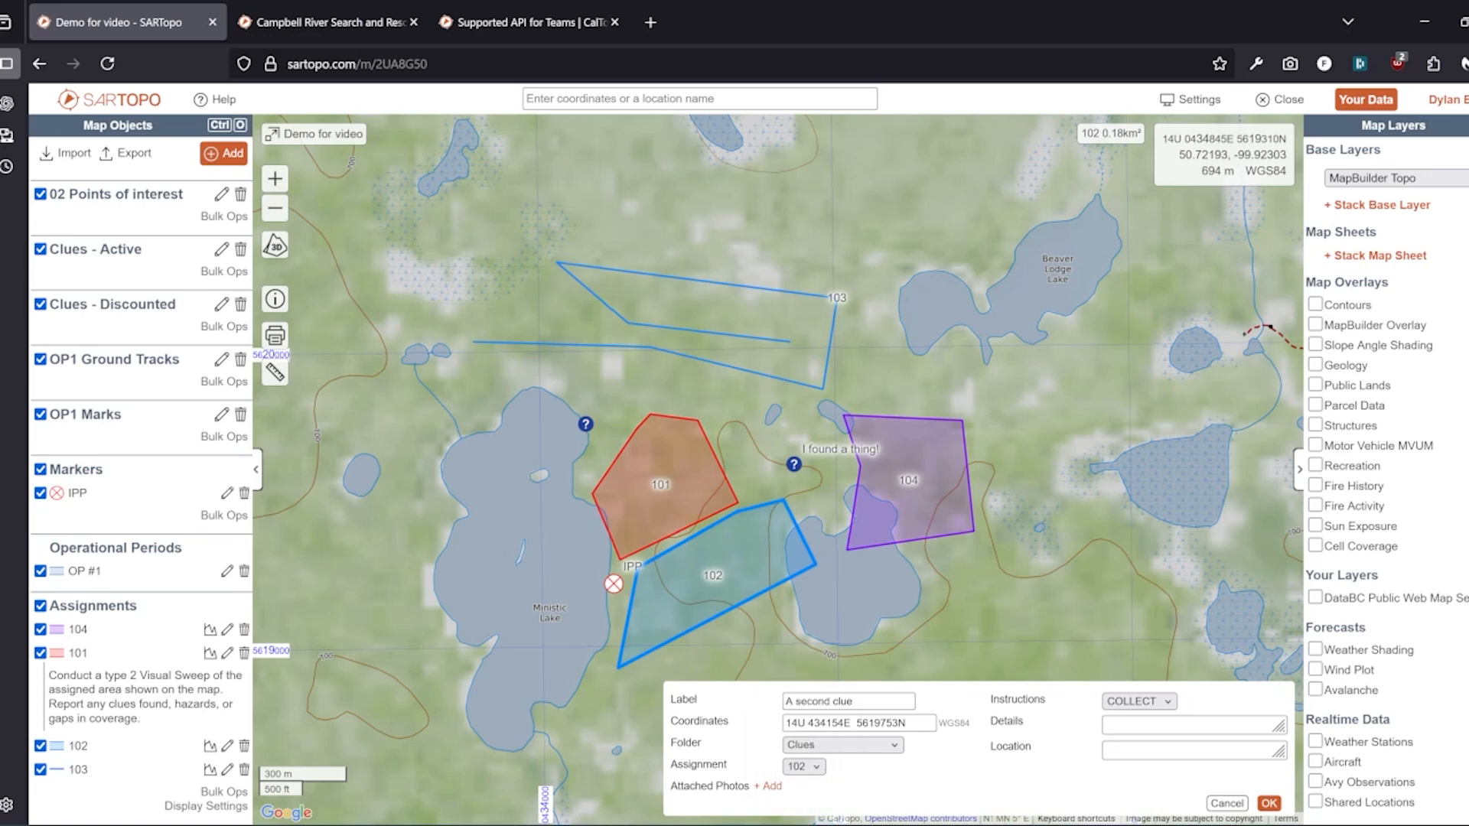
{"action": "left_click", "coordinate": [1269, 802]}
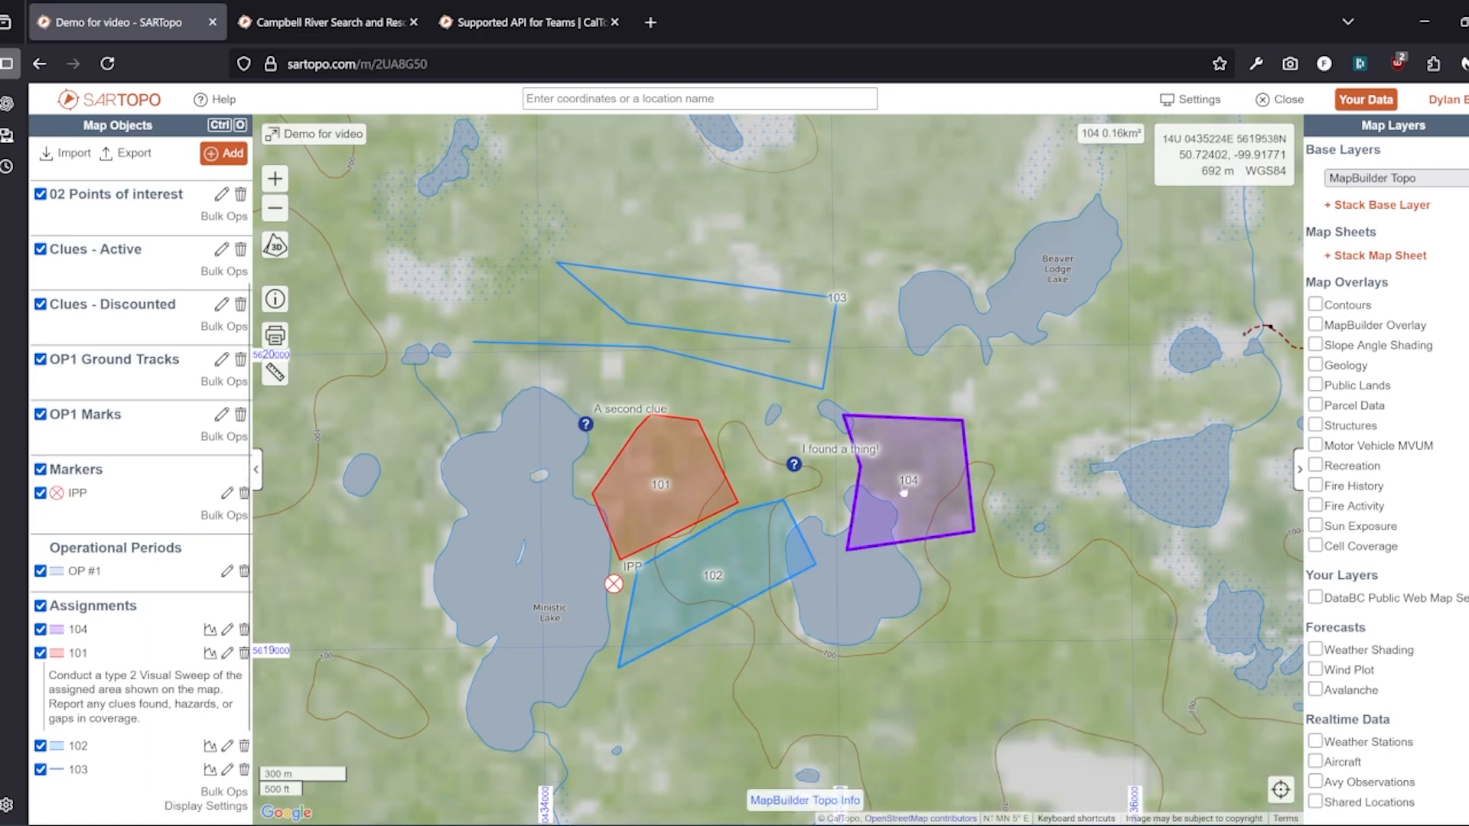
Open assignment 104's details and edit form, then close them without changes
{"action": "left_click", "coordinate": [906, 503]}
{"action": "left_click", "coordinate": [872, 621]}
{"action": "left_click", "coordinate": [894, 502]}
{"action": "left_click", "coordinate": [801, 356]}
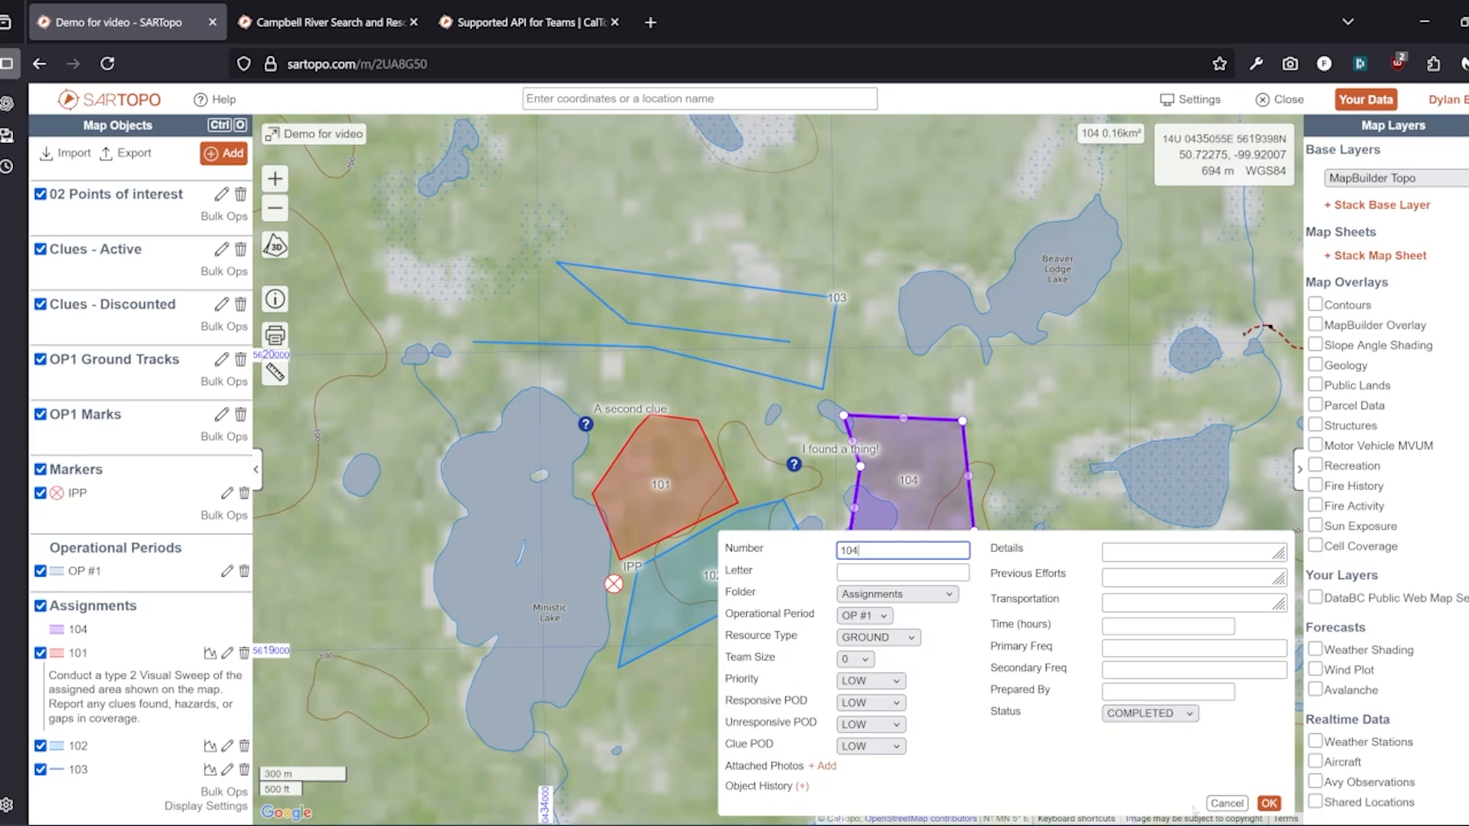
{"action": "left_click", "coordinate": [1224, 803]}
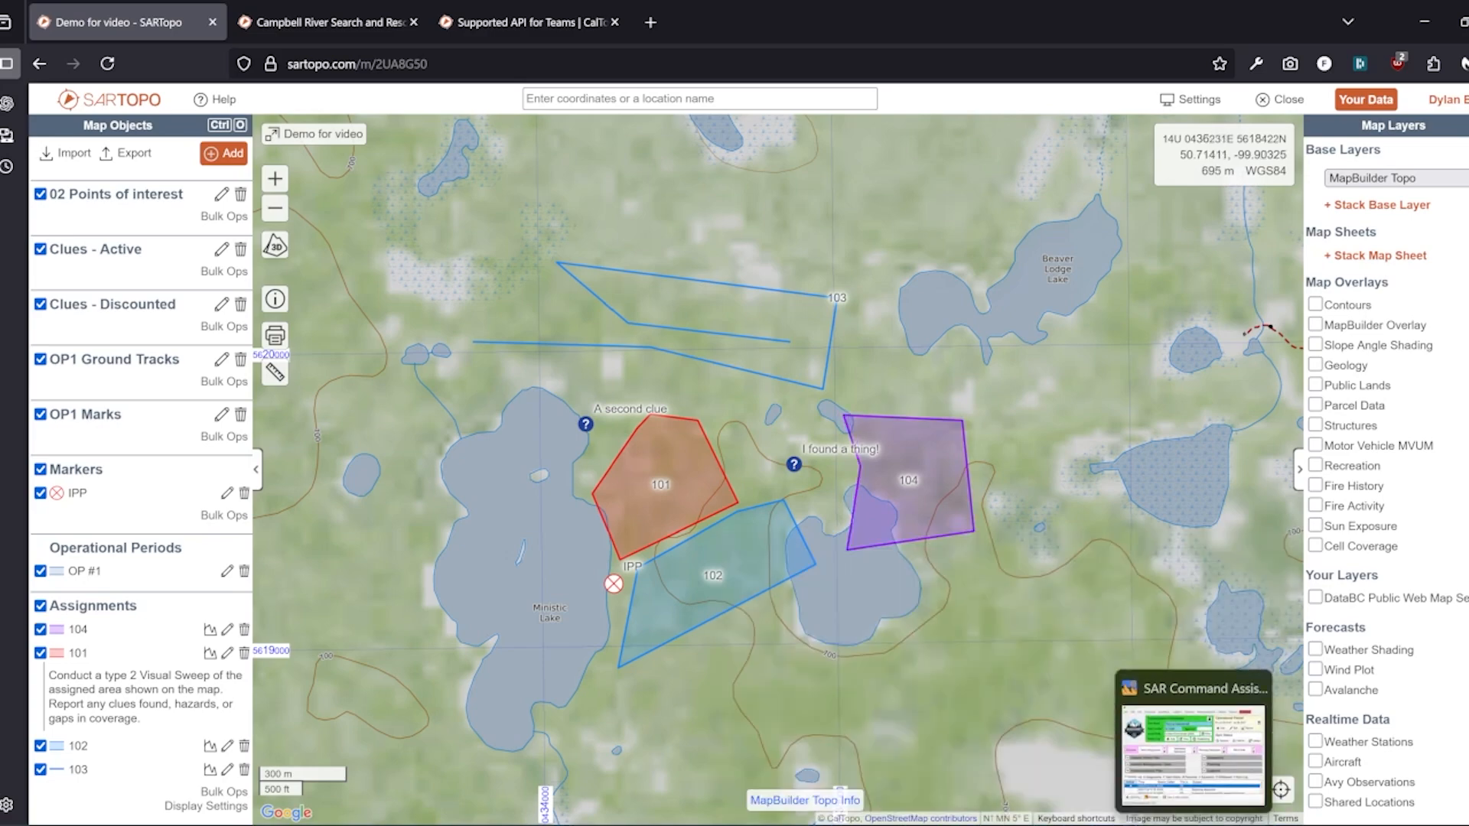
In SAR Command Assistant, show the Clues list from the Planning options
{"action": "key", "text": "alt+Tab"}
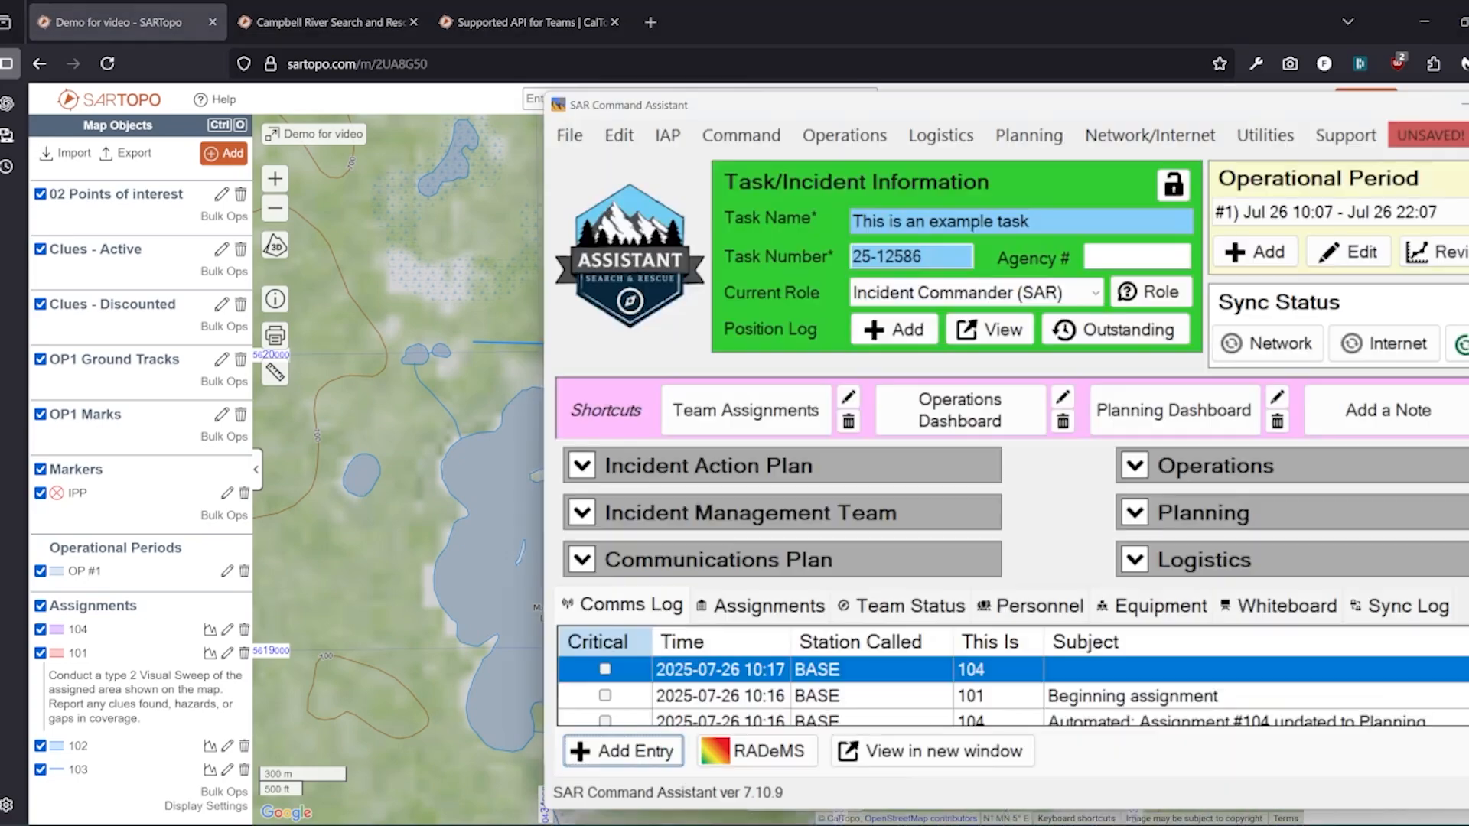
{"action": "left_click_drag", "start_coordinate": [956, 116], "coordinate": [629, 71]}
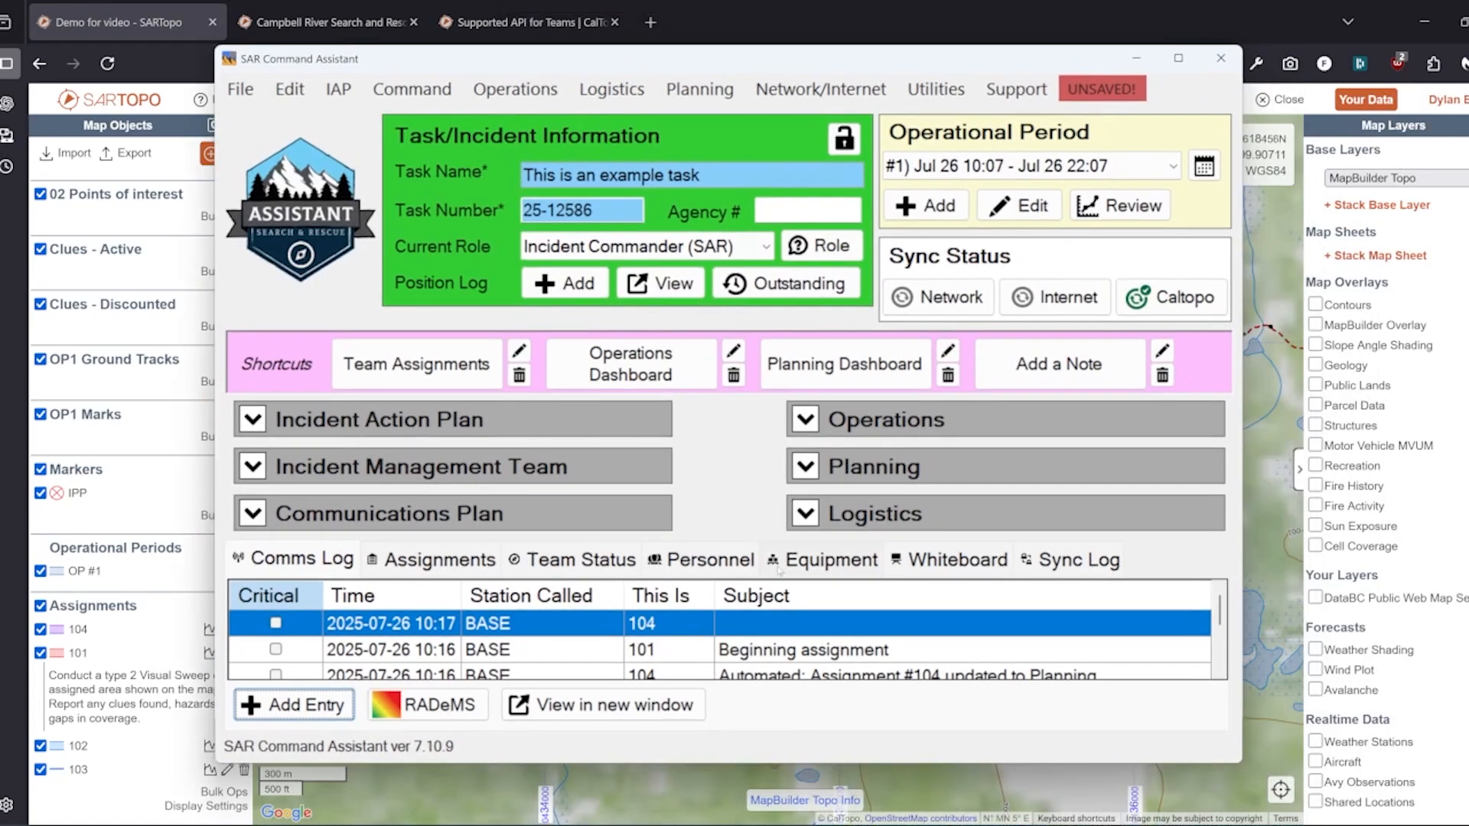
{"action": "left_click", "coordinate": [812, 471]}
{"action": "left_click", "coordinate": [624, 650]}
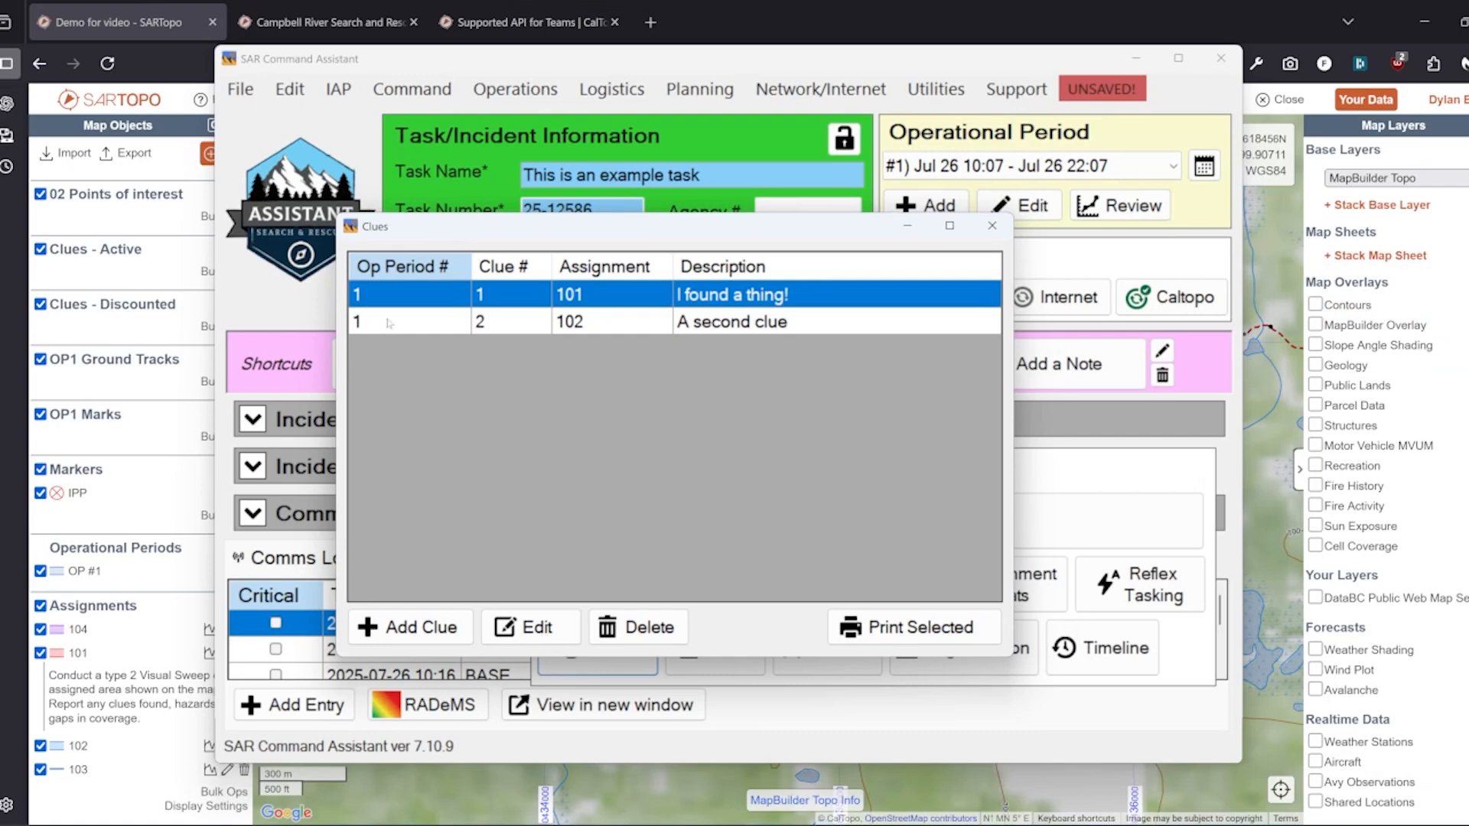
Review clue 1's details and its location and status tab, then close it
{"action": "double_click", "coordinate": [381, 304]}
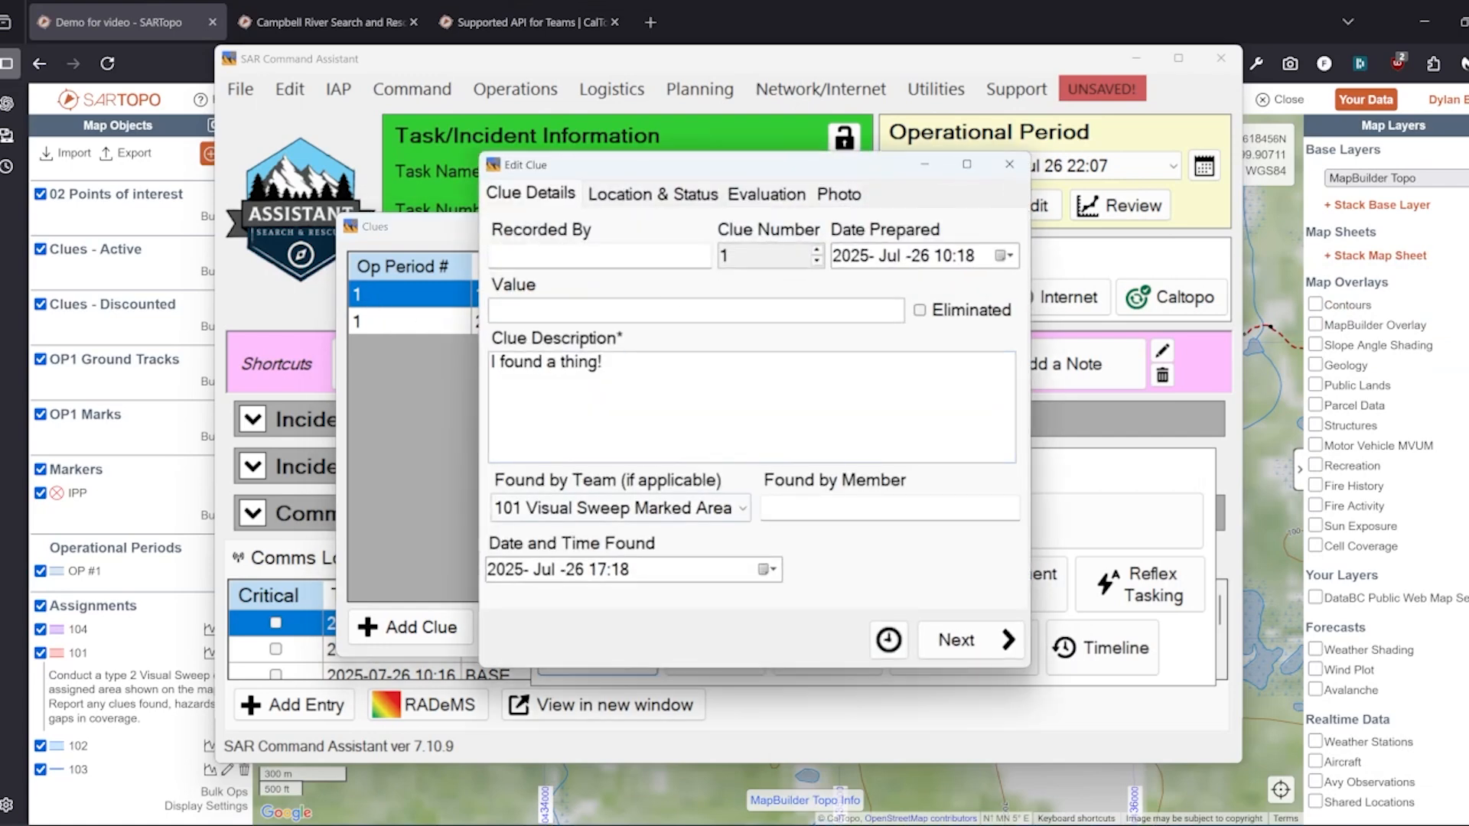
{"action": "left_click", "coordinate": [650, 197]}
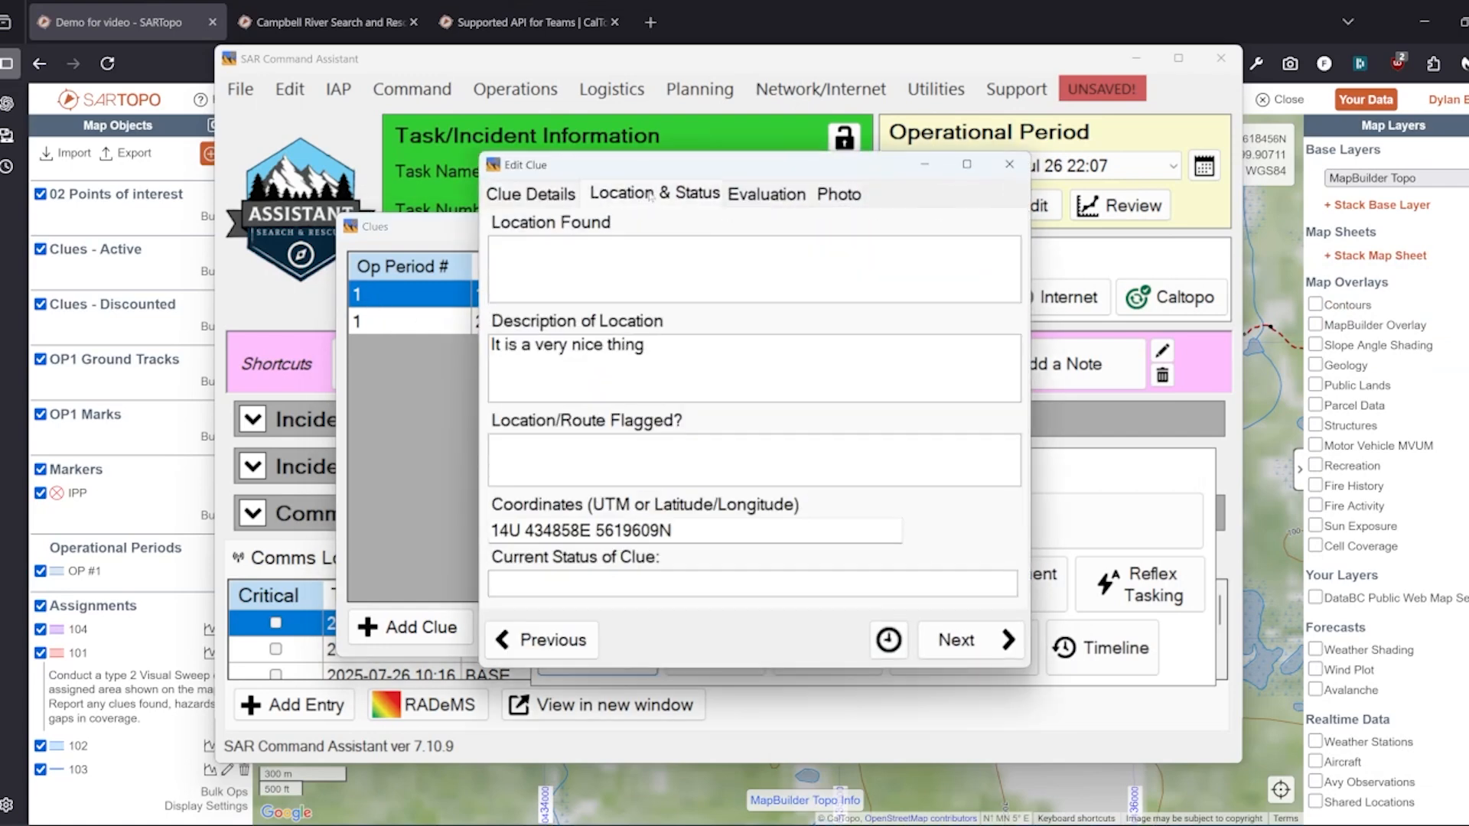
{"action": "key", "text": "ctrl+shift+Tab"}
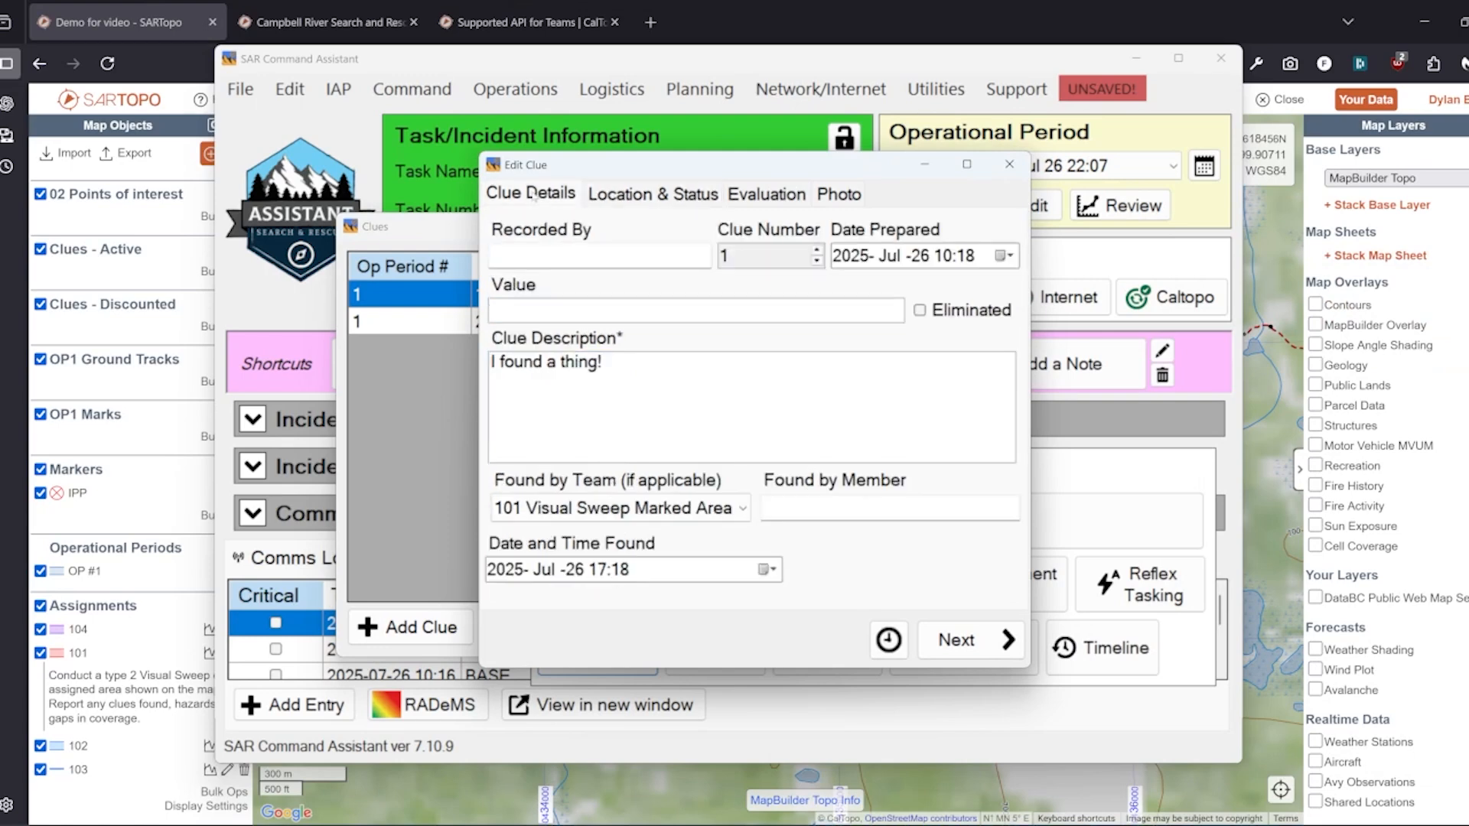
{"action": "key", "text": "End"}
{"action": "left_click", "coordinate": [616, 202]}
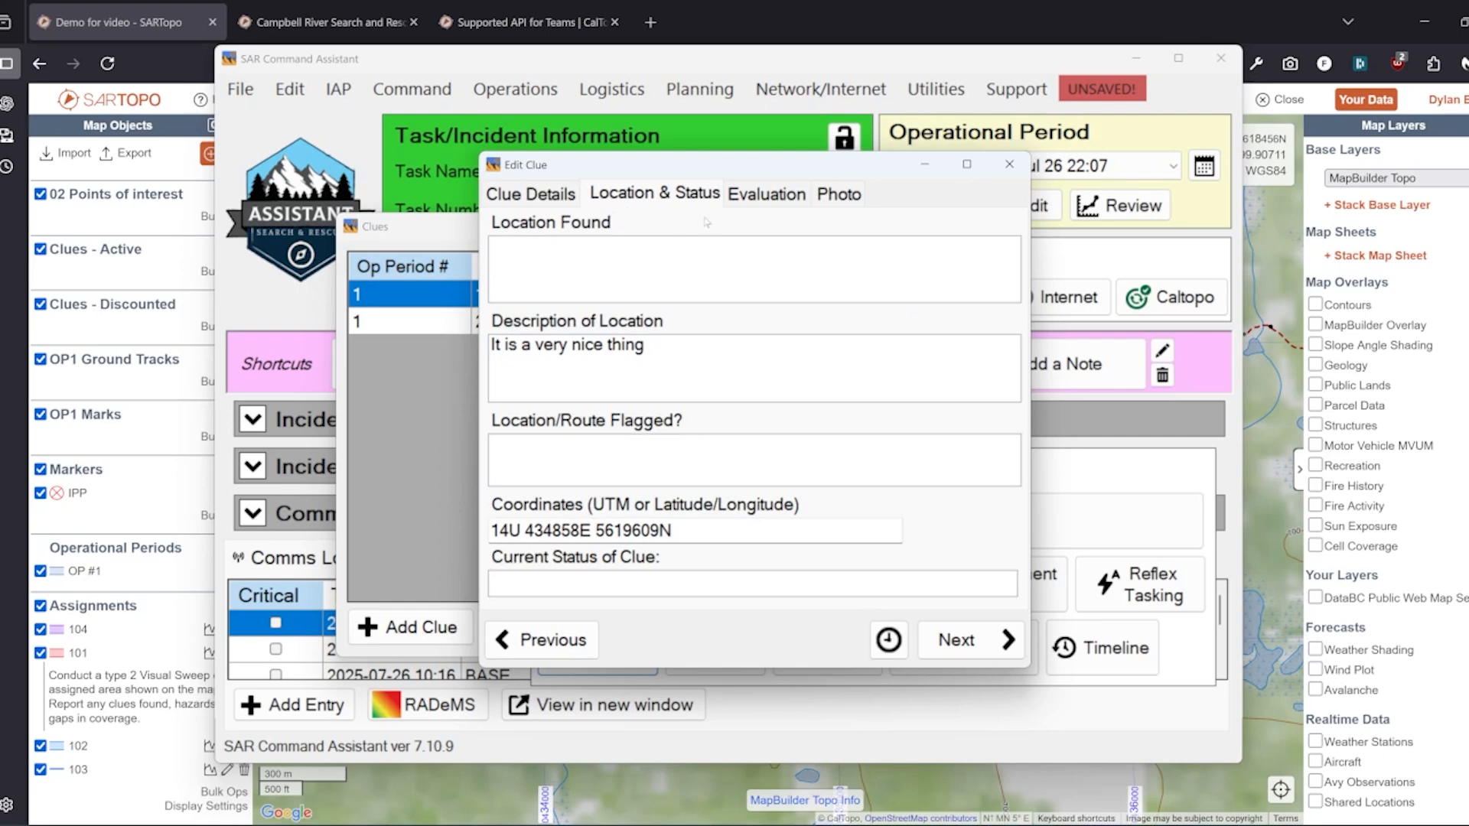
{"action": "key", "text": "ctrl+a"}
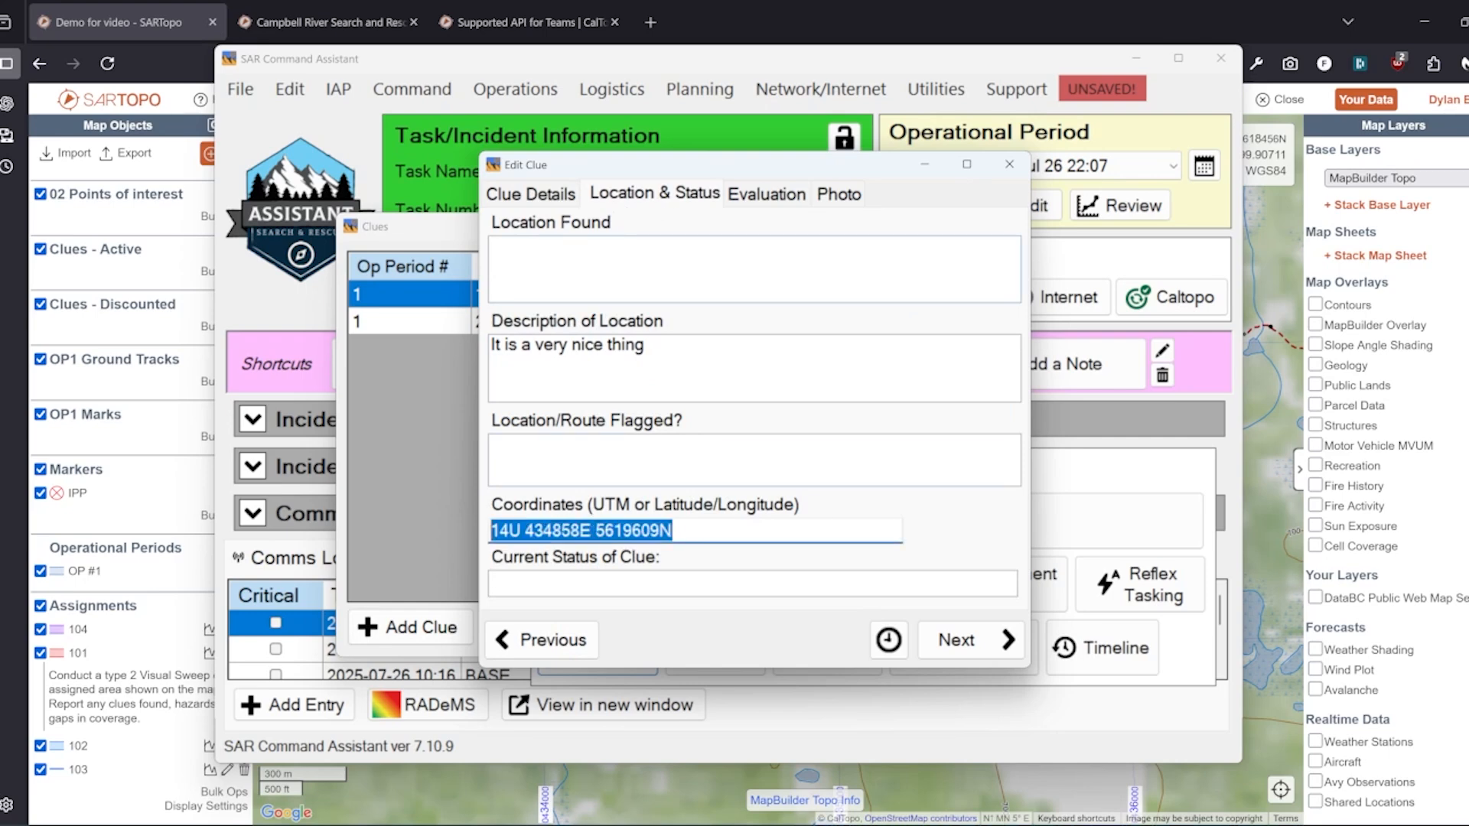
{"action": "left_click", "coordinate": [524, 193]}
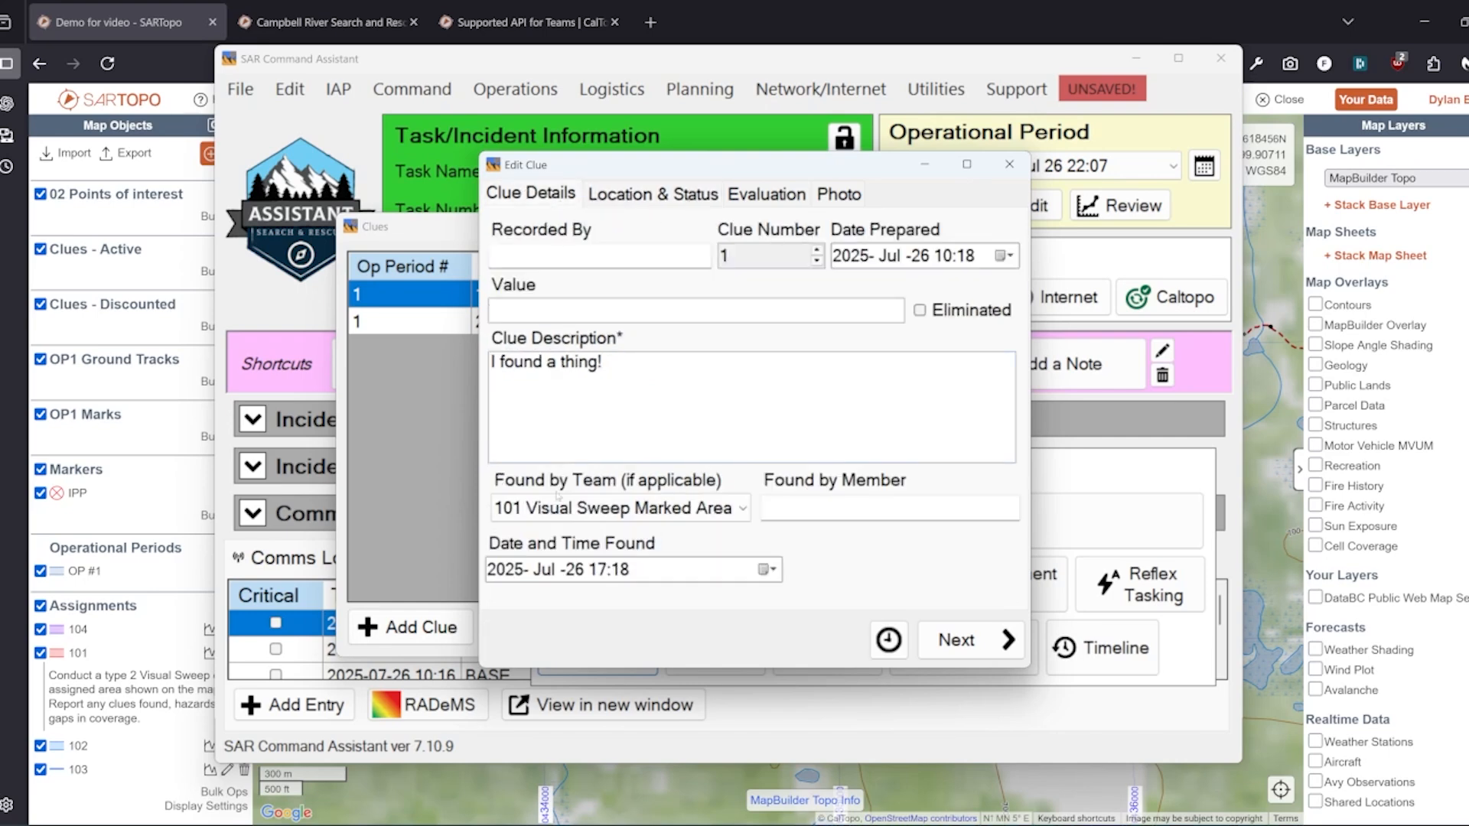
{"action": "left_click", "coordinate": [654, 511]}
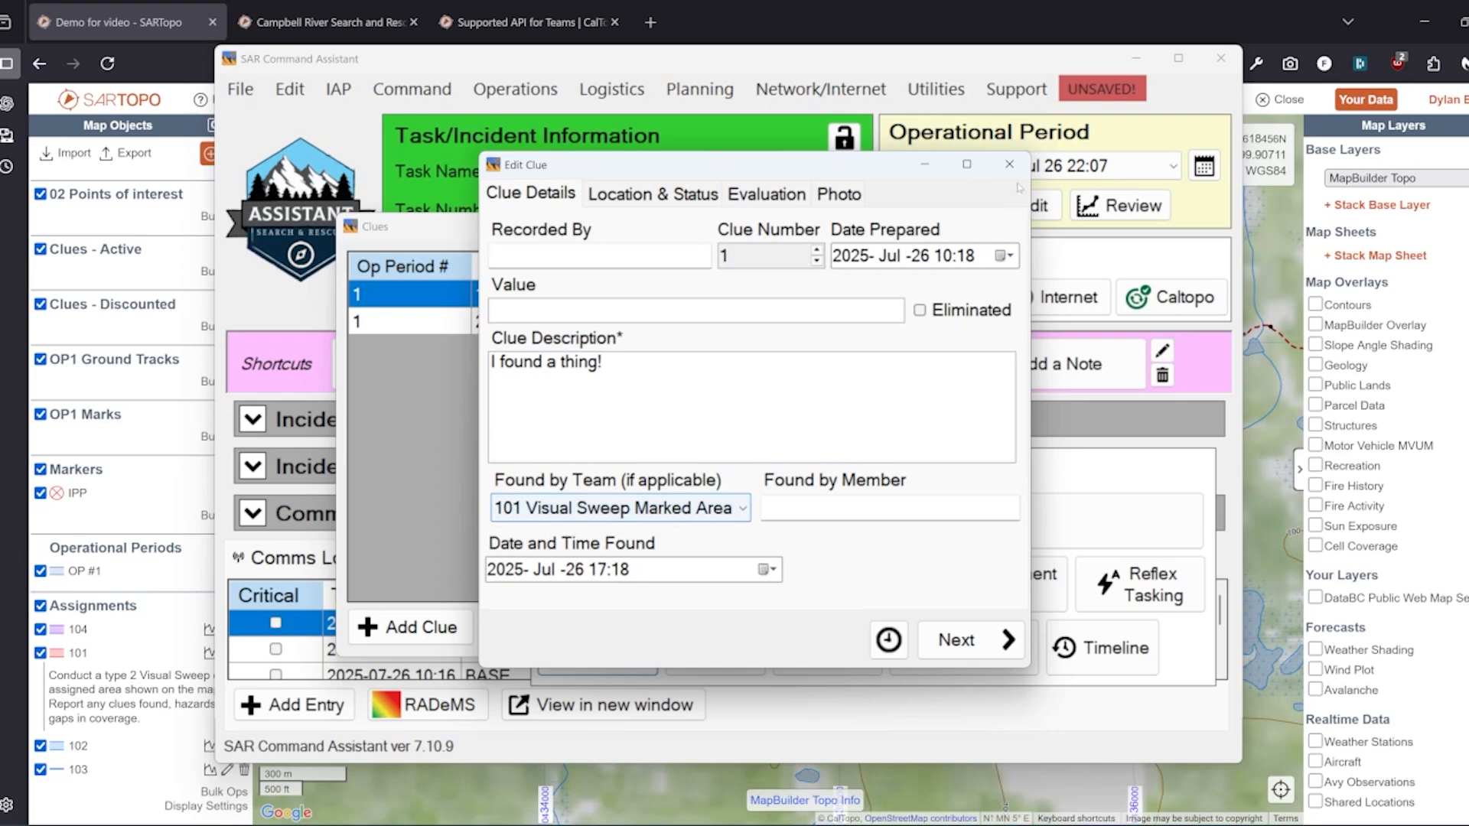
{"action": "key", "text": "Escape"}
Inspect clue 2 for assignment 102, then close its dialog and the clues list
{"action": "left_click", "coordinate": [576, 322]}
{"action": "double_click", "coordinate": [575, 322]}
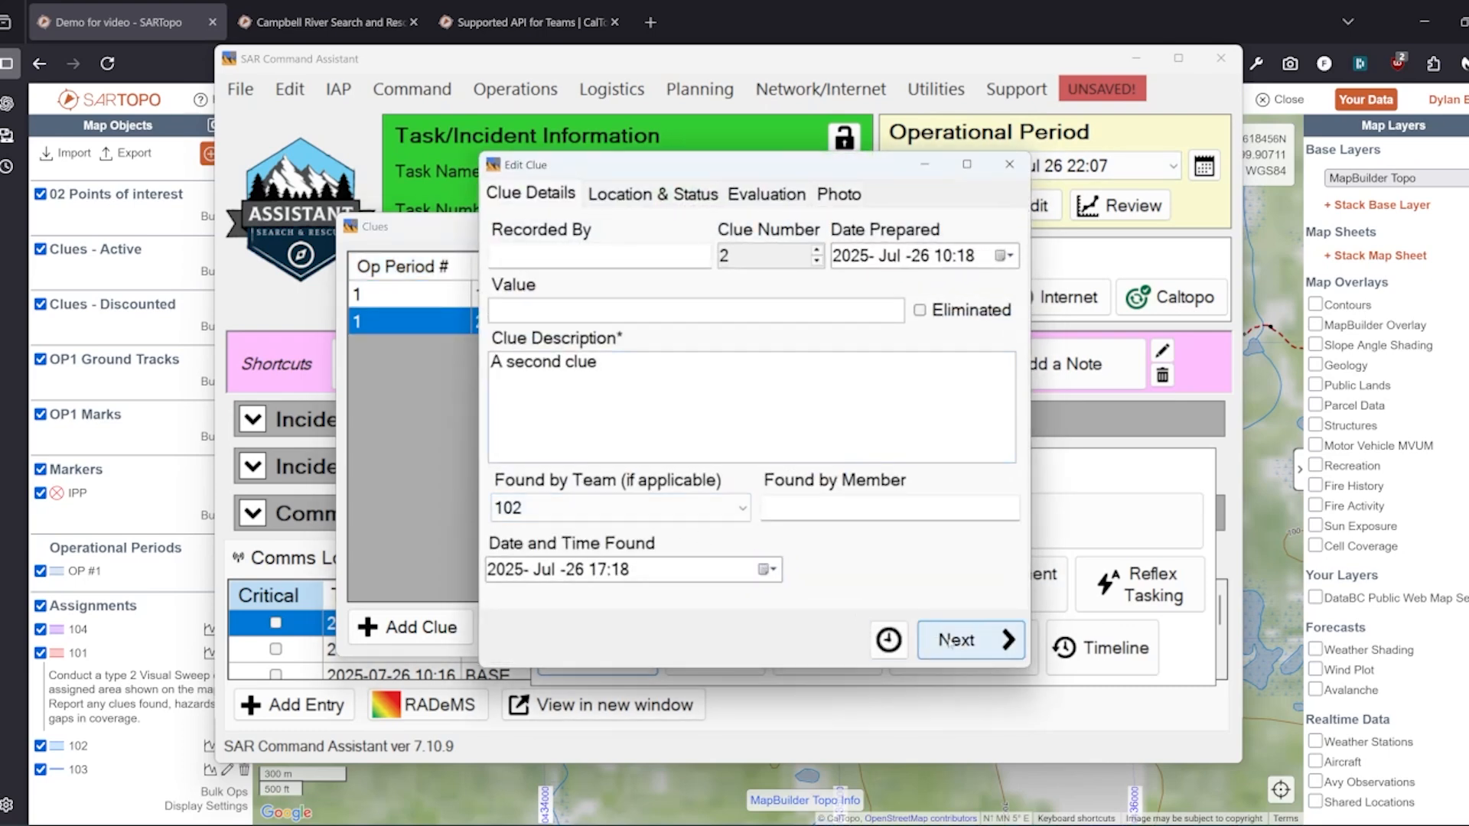
{"action": "left_click", "coordinate": [1009, 164]}
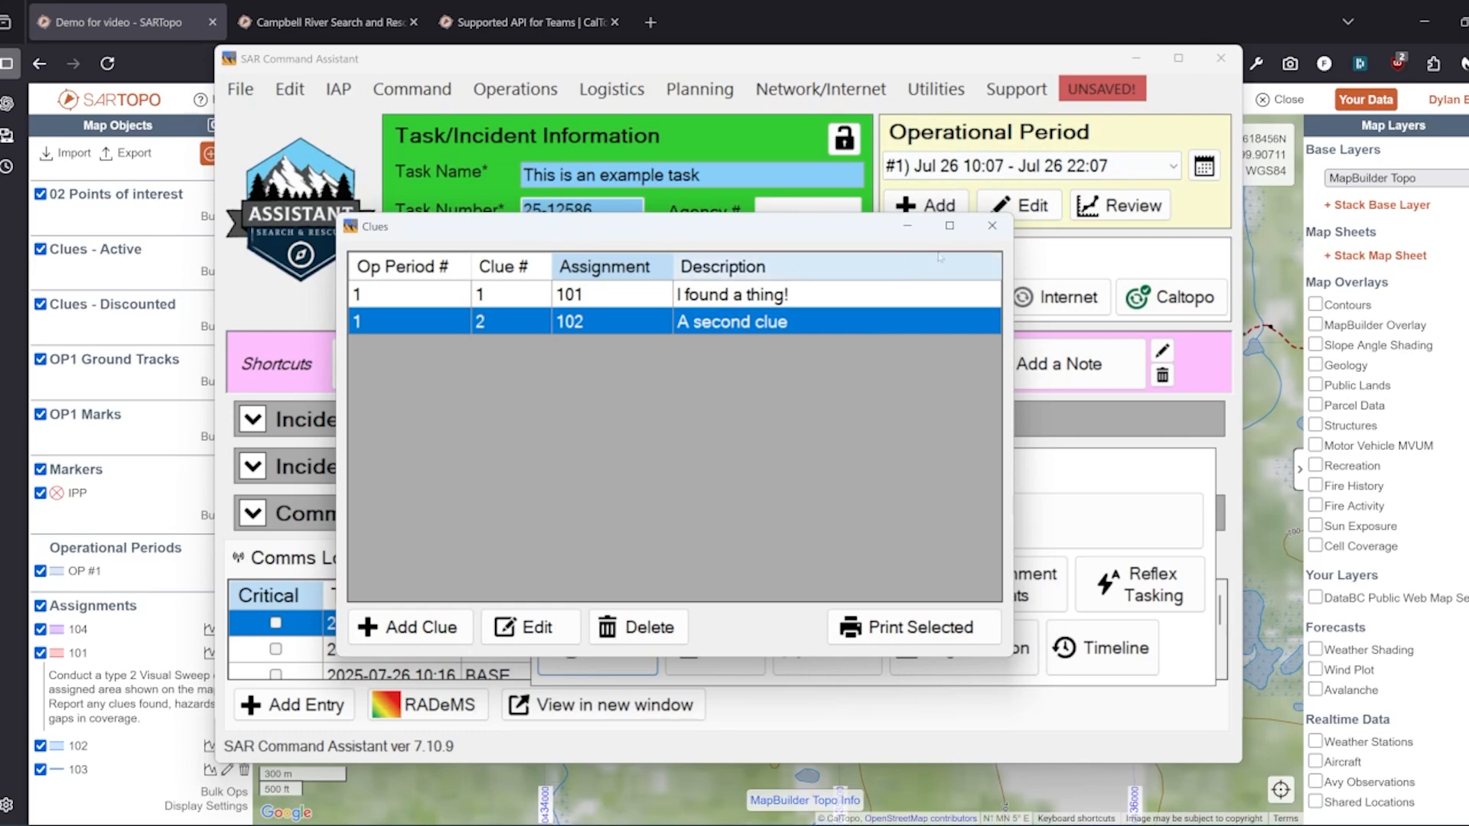
{"action": "left_click", "coordinate": [992, 225]}
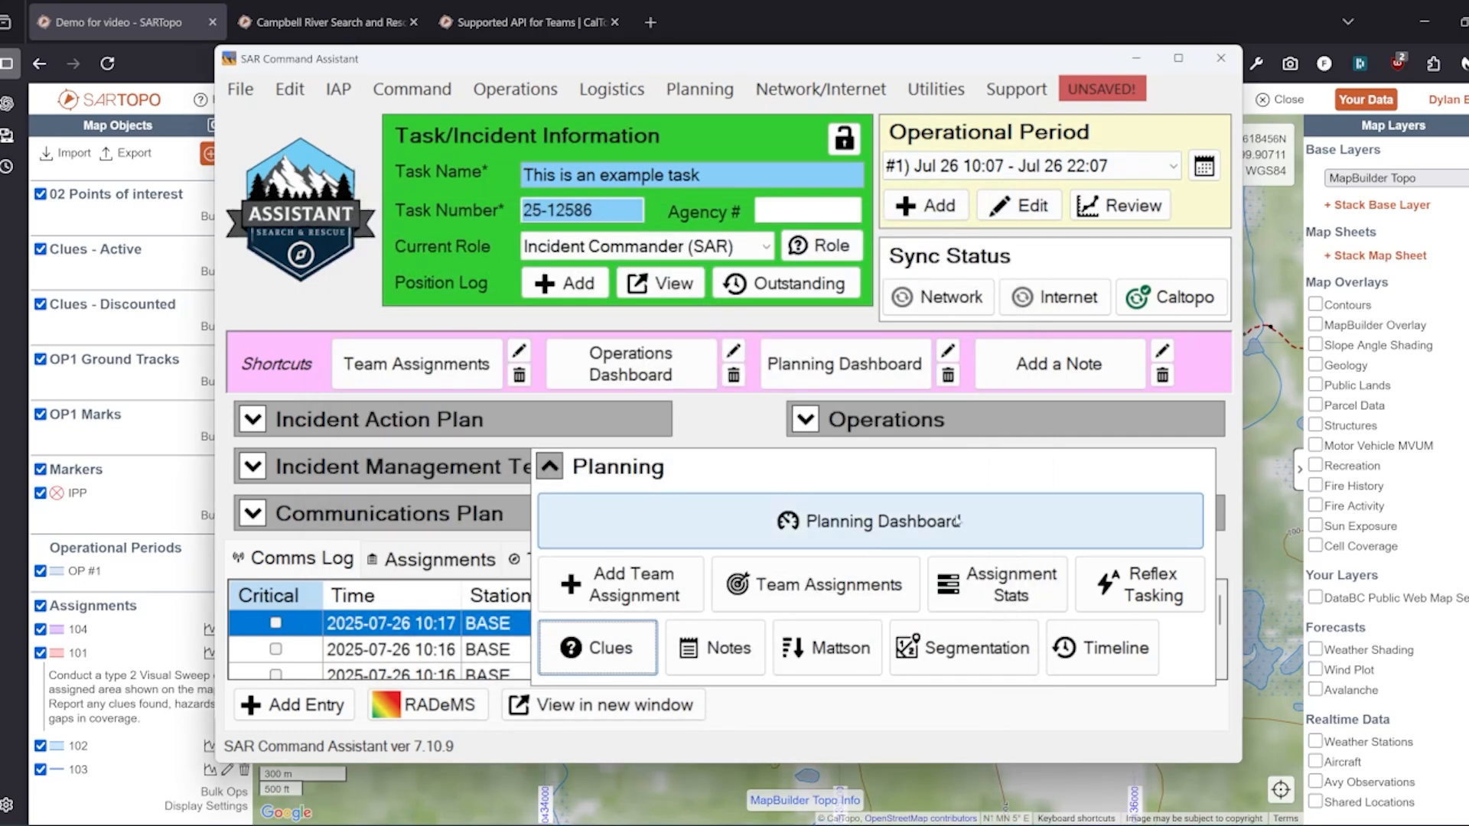
Create operational period #2 (Jul 26 22:07 – Jul 27 10:07) and make it current
{"action": "left_click", "coordinate": [656, 470]}
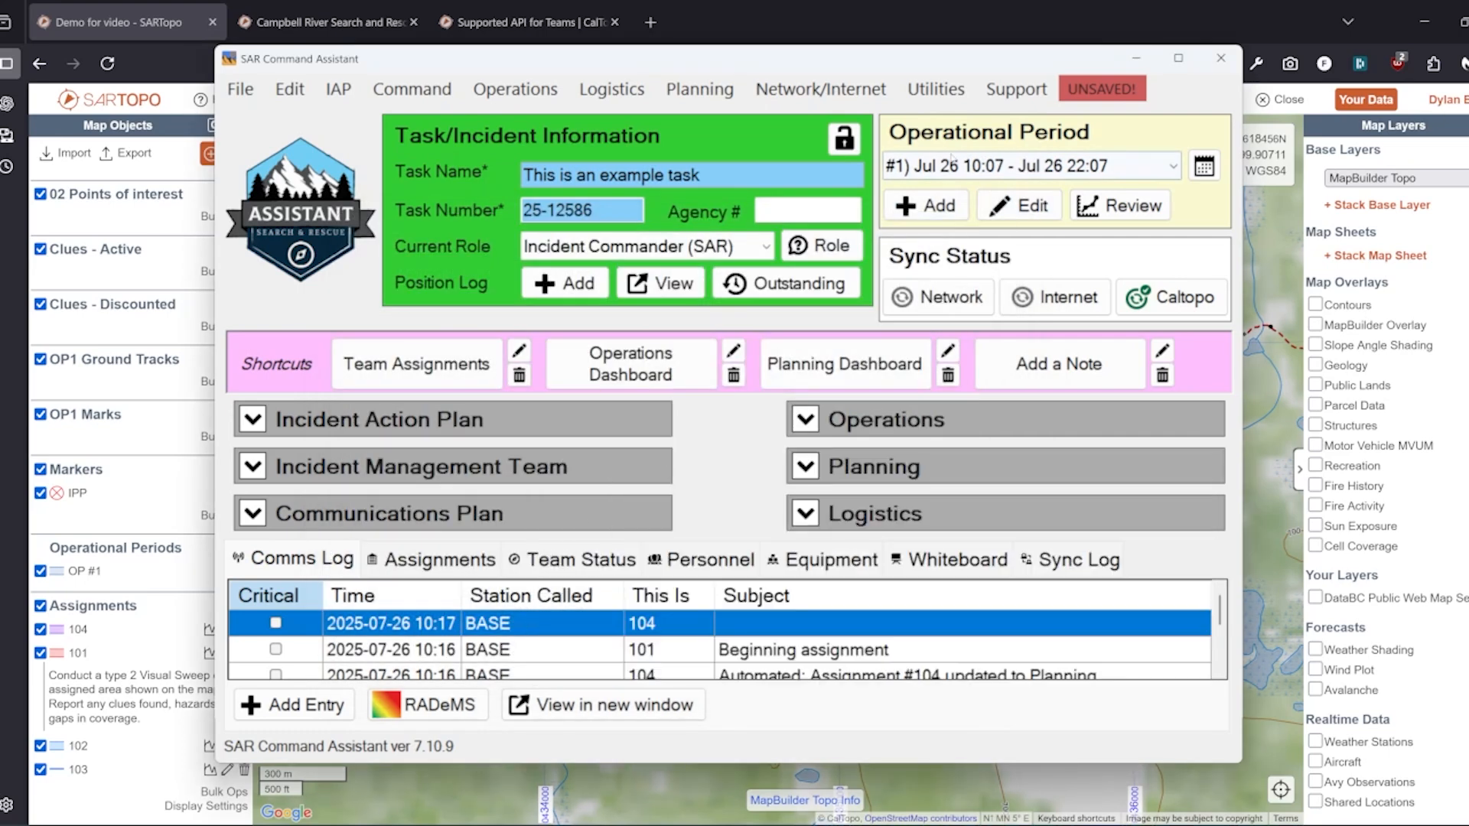
{"action": "left_click", "coordinate": [908, 212]}
{"action": "left_click", "coordinate": [979, 586]}
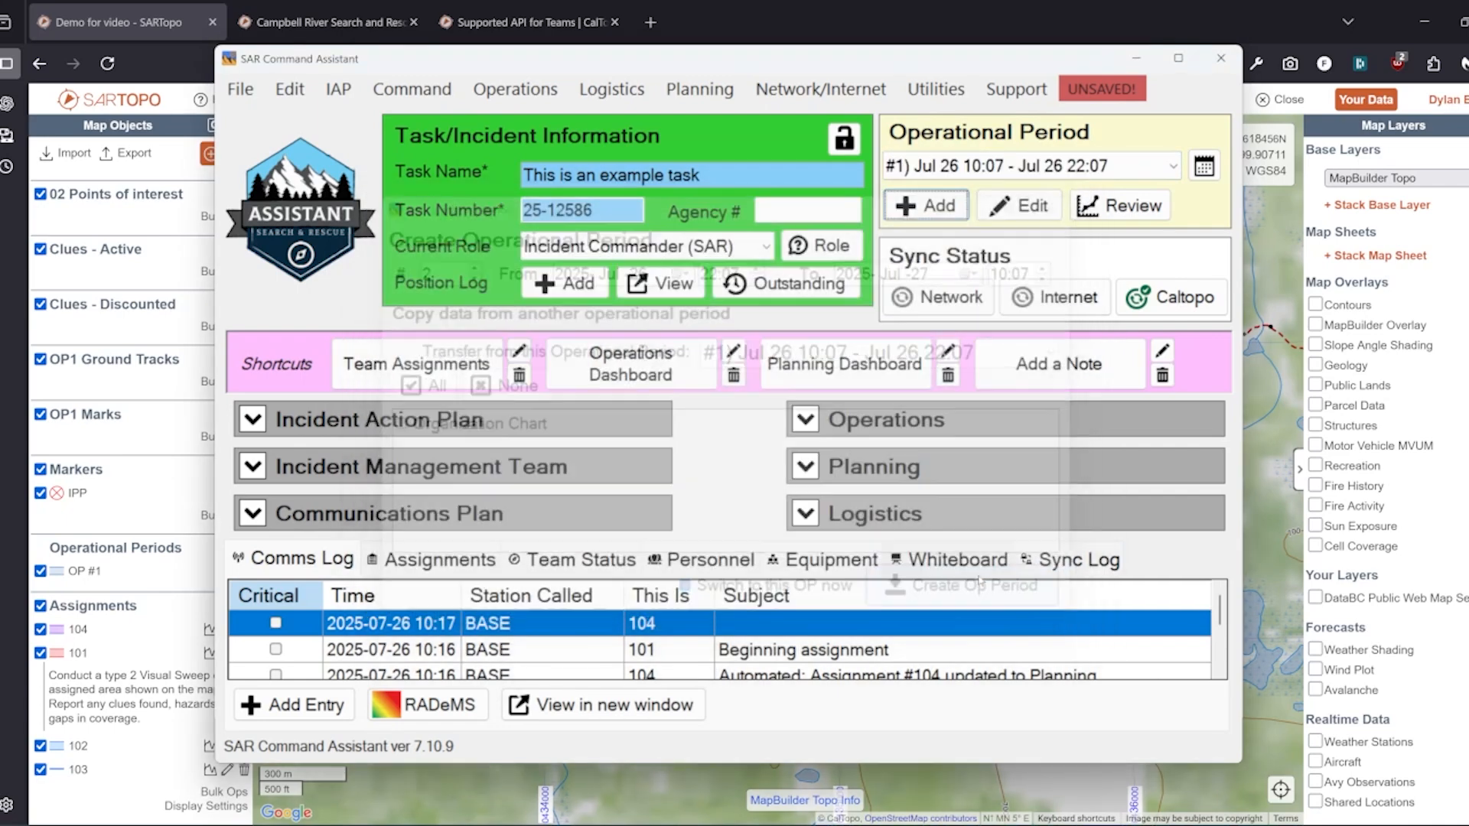
{"action": "left_click", "coordinate": [979, 166]}
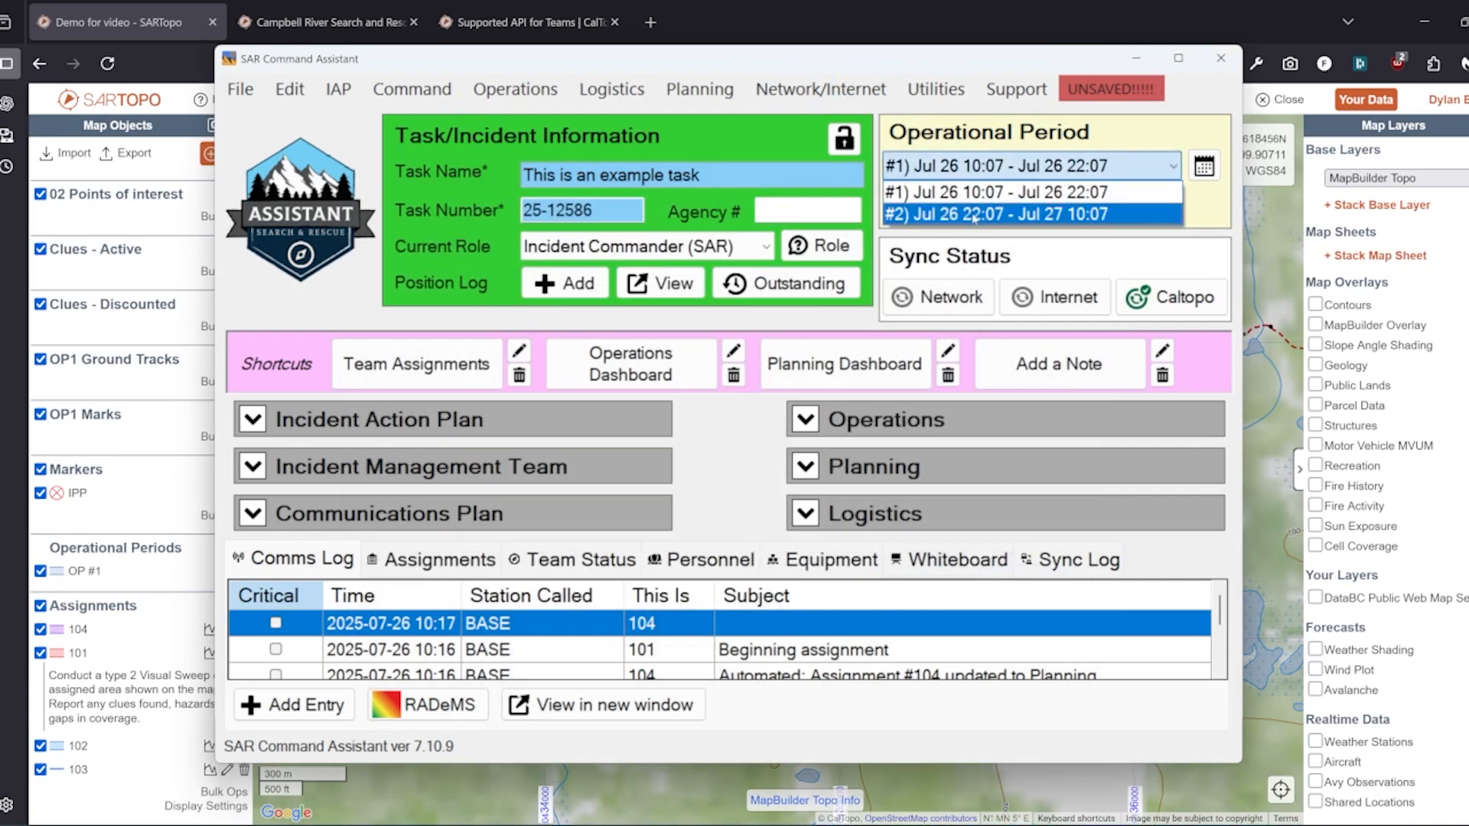
{"action": "left_click", "coordinate": [975, 216]}
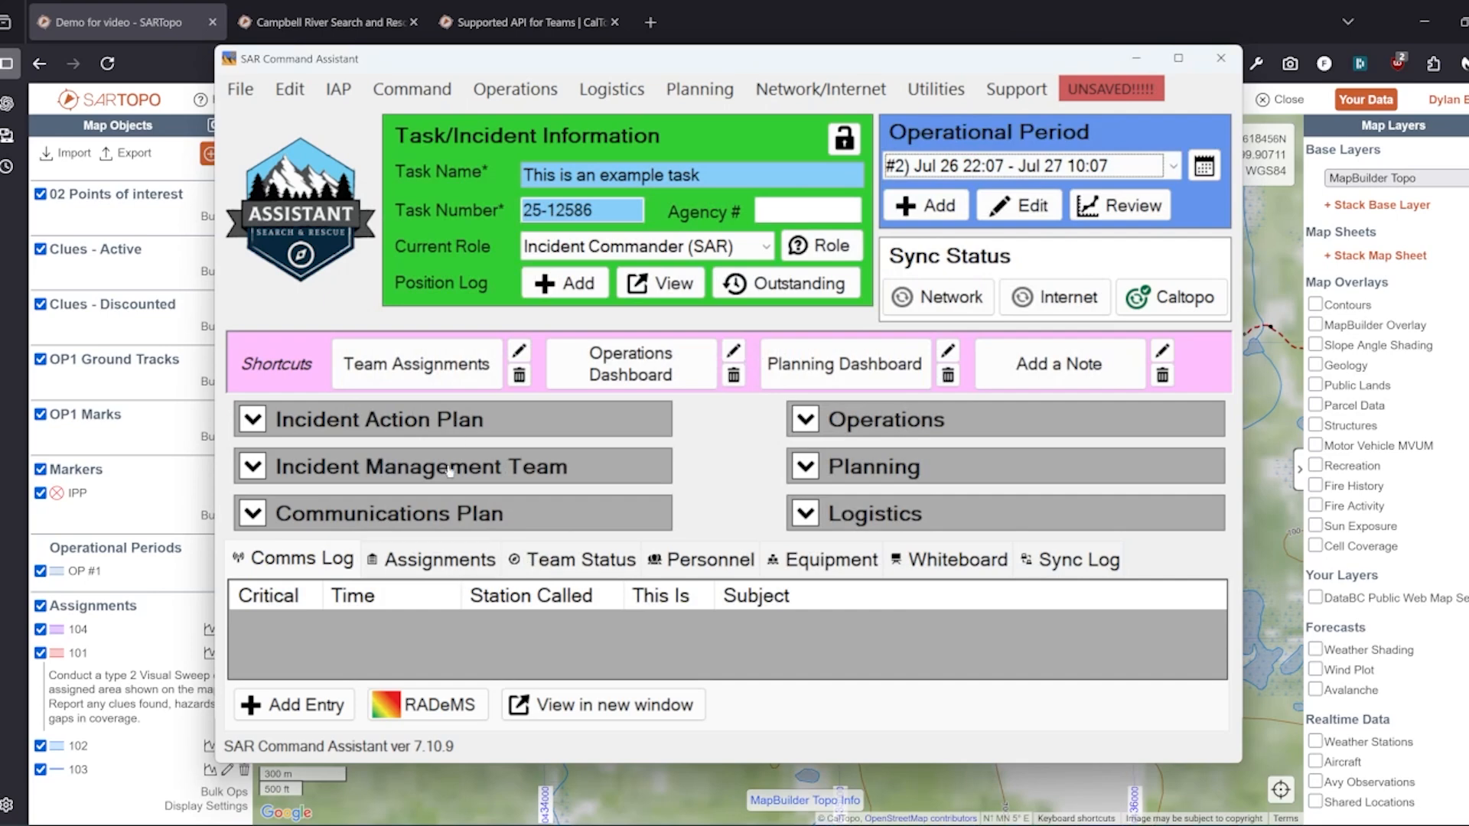
Confirm SARTopo lists OP #2 with OP2 Ground Tracks and OP2 Marks folders
{"action": "left_click", "coordinate": [417, 794]}
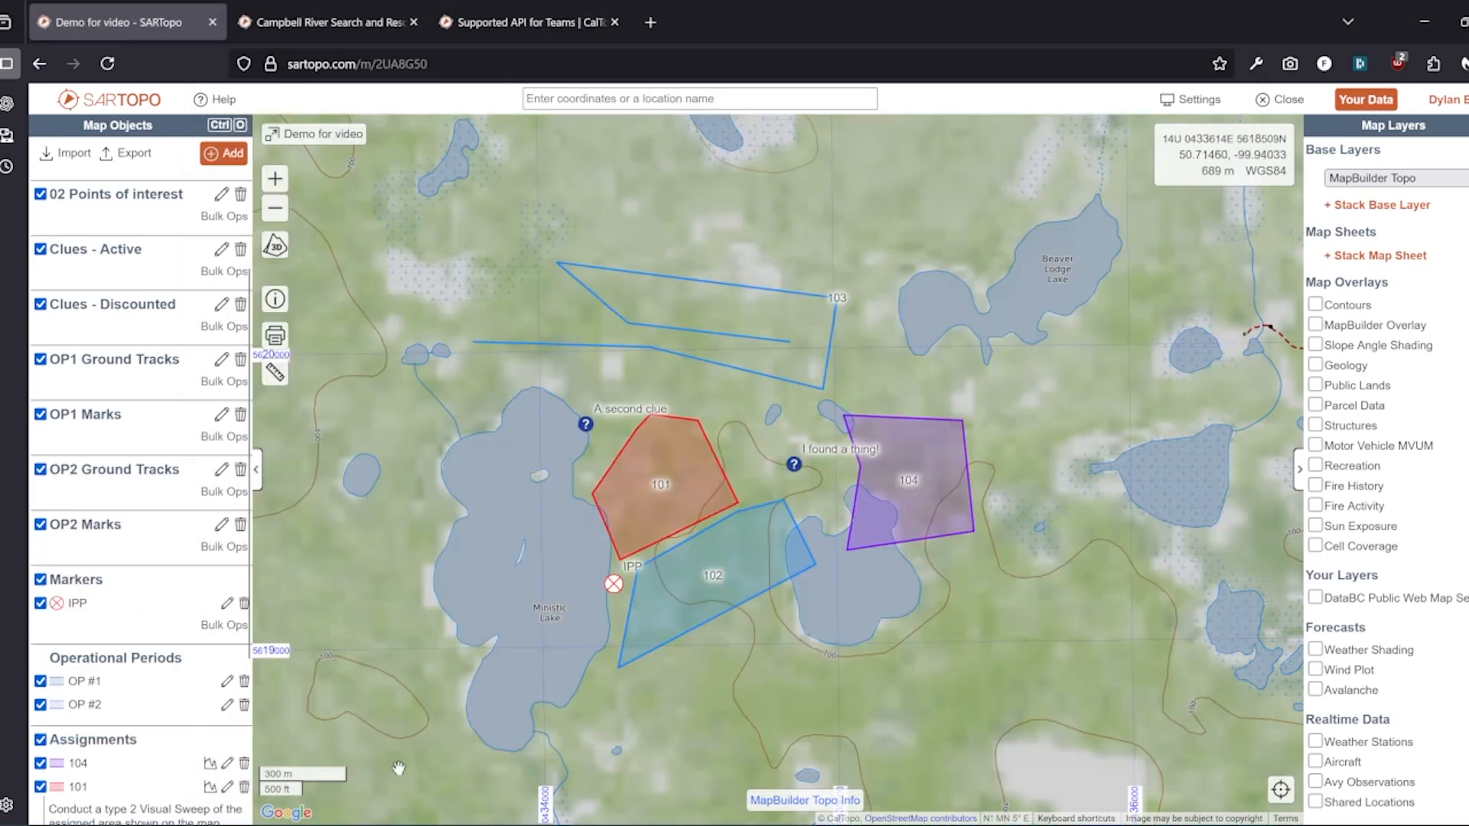
{"action": "scroll", "coordinate": [112, 560], "scroll_direction": "down", "scroll_amount": 1}
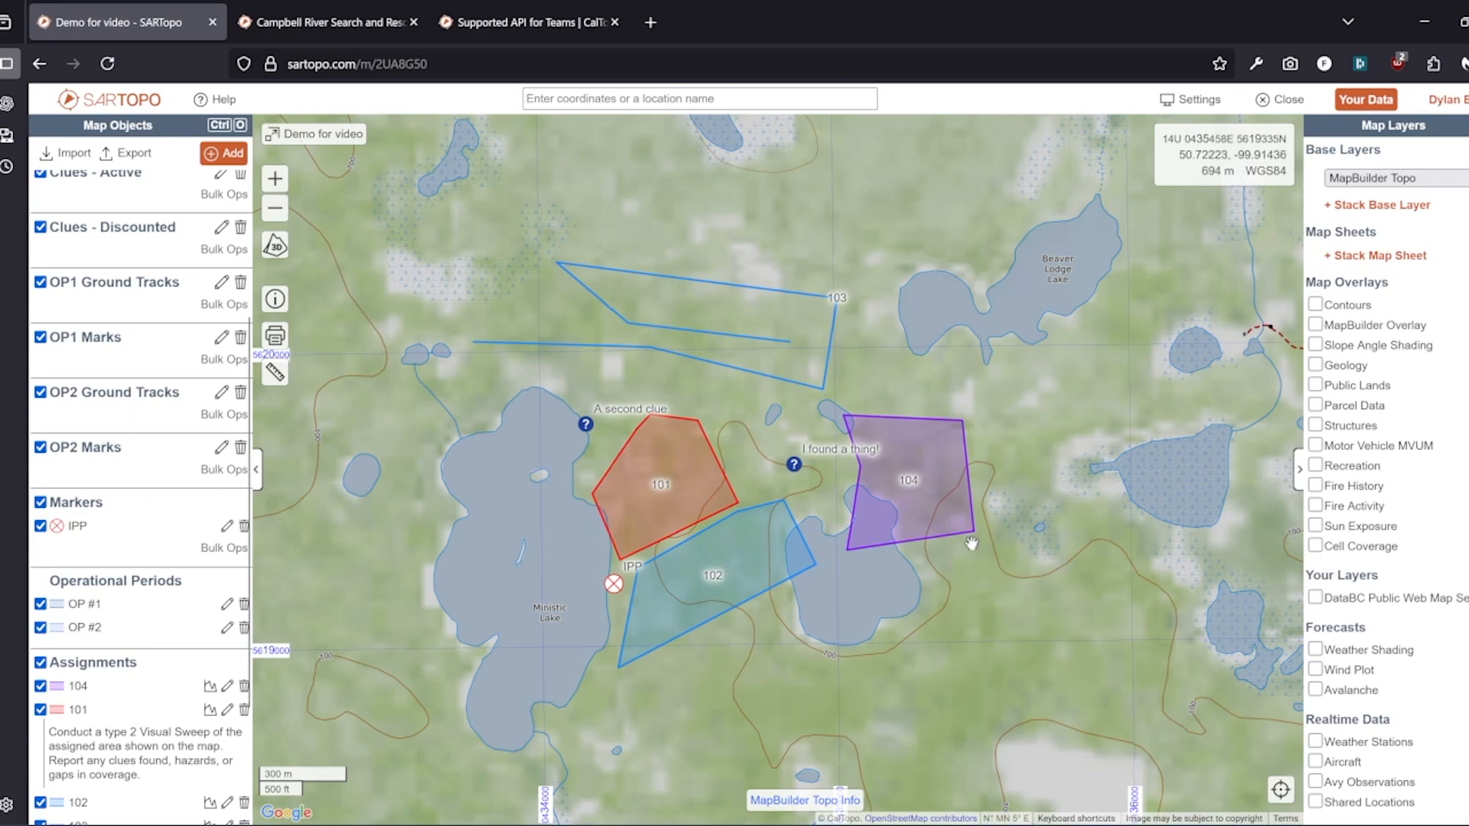
{"action": "key", "text": "Left"}
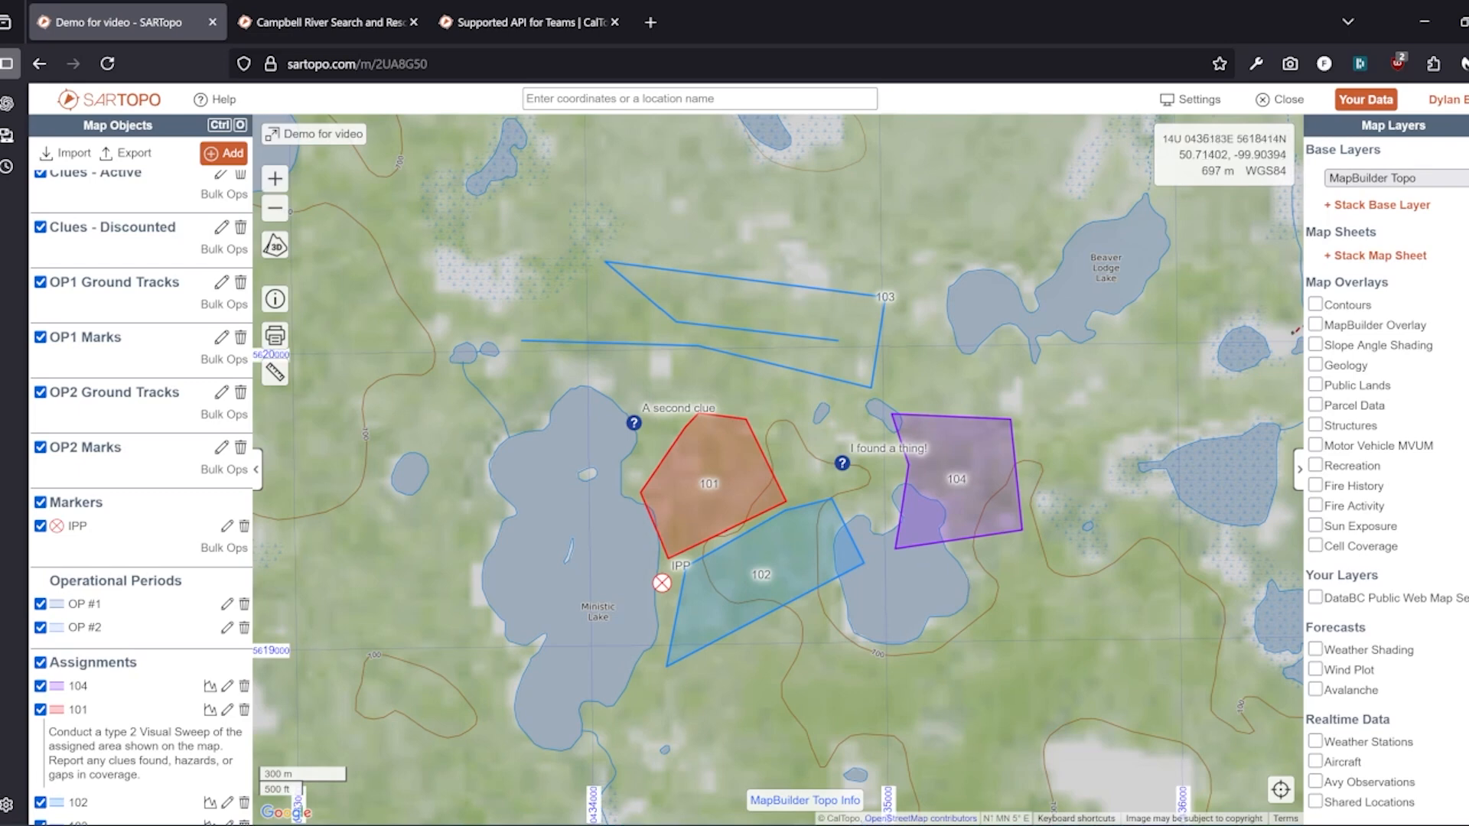
{"action": "mouse_move", "coordinate": [1234, 824]}
{"action": "left_click", "coordinate": [1086, 825]}
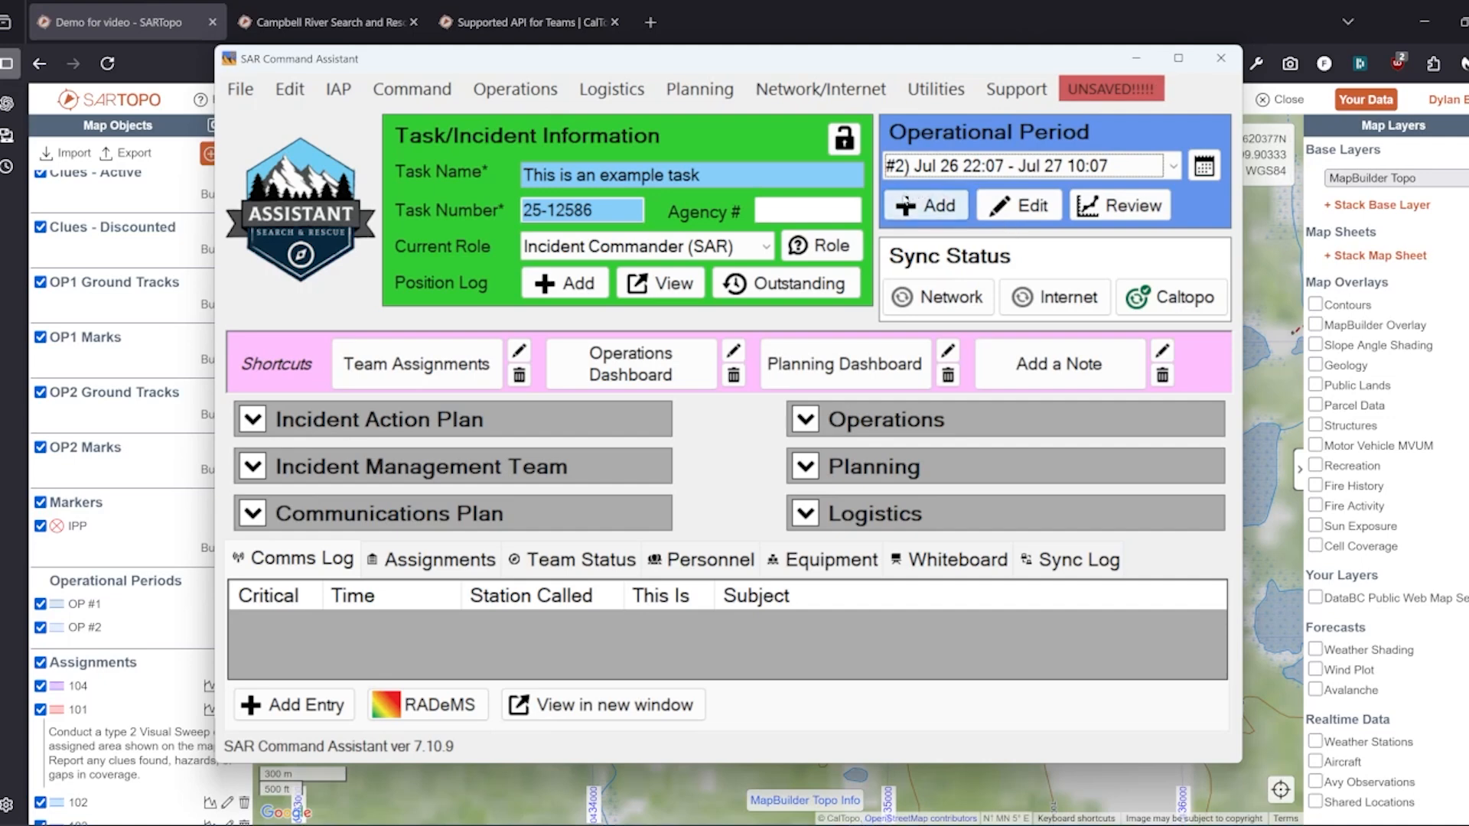
{"action": "left_click", "coordinate": [1021, 93]}
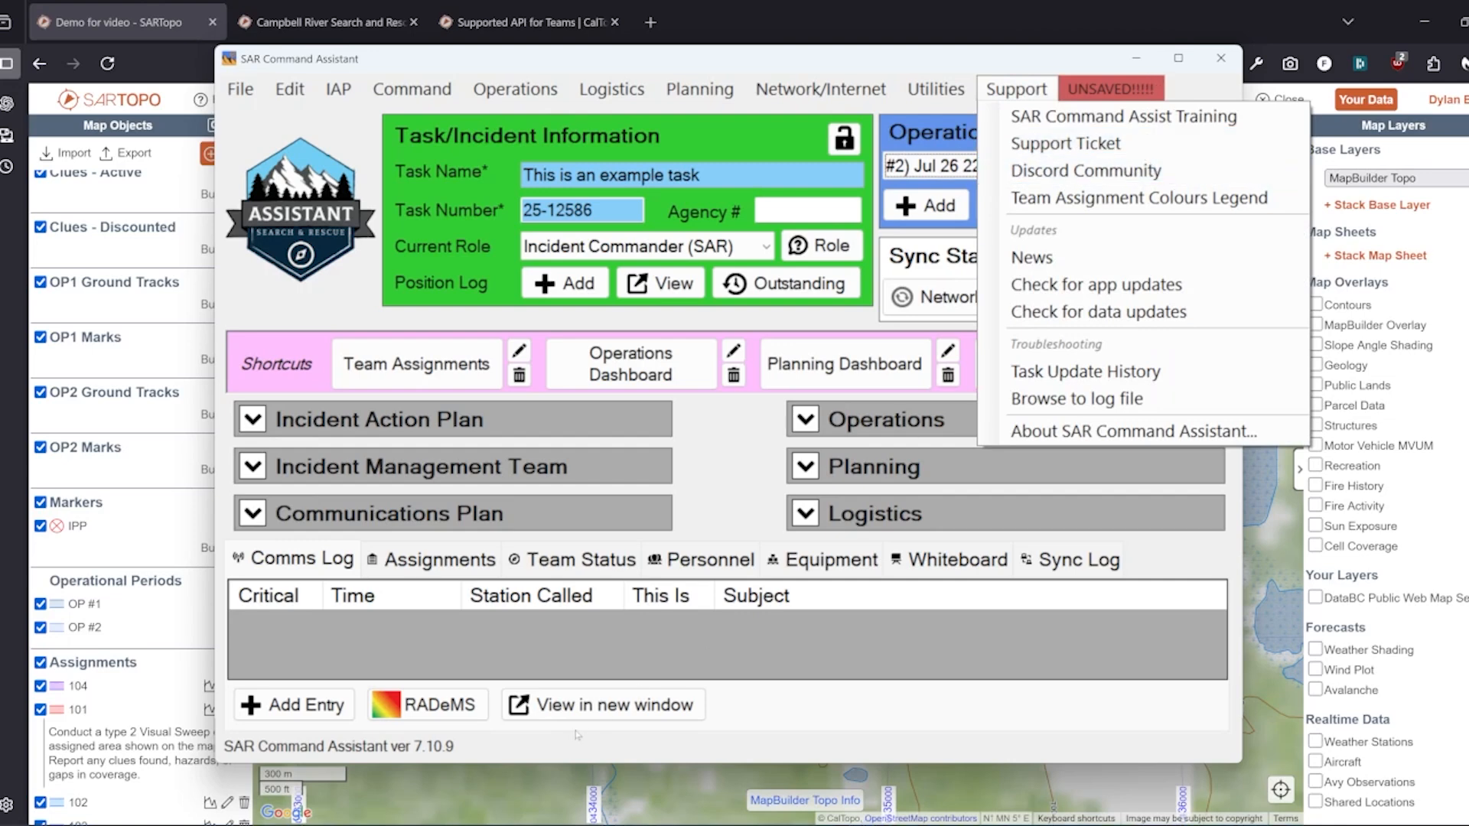
{"action": "left_click", "coordinate": [986, 715]}
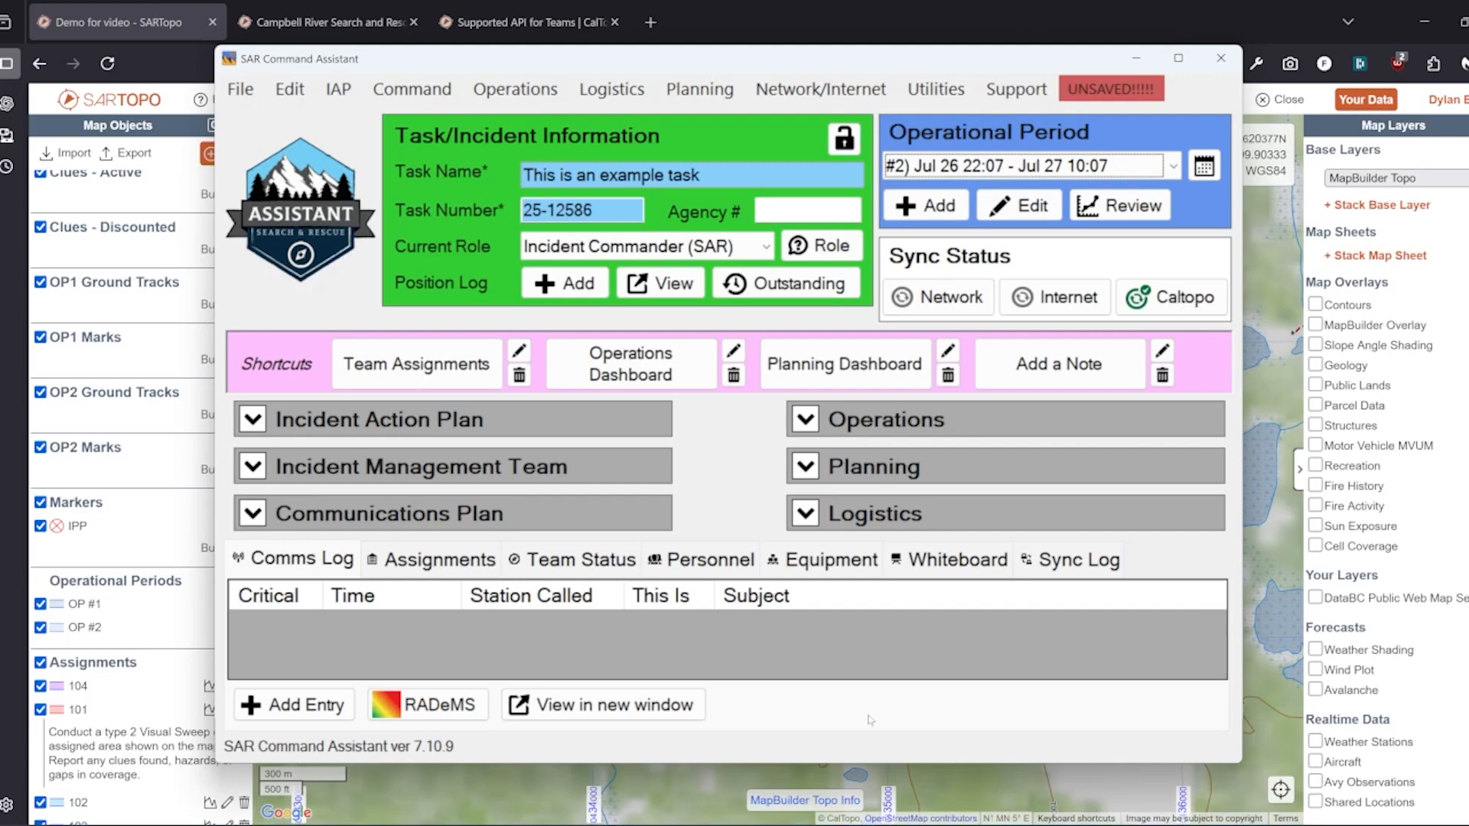